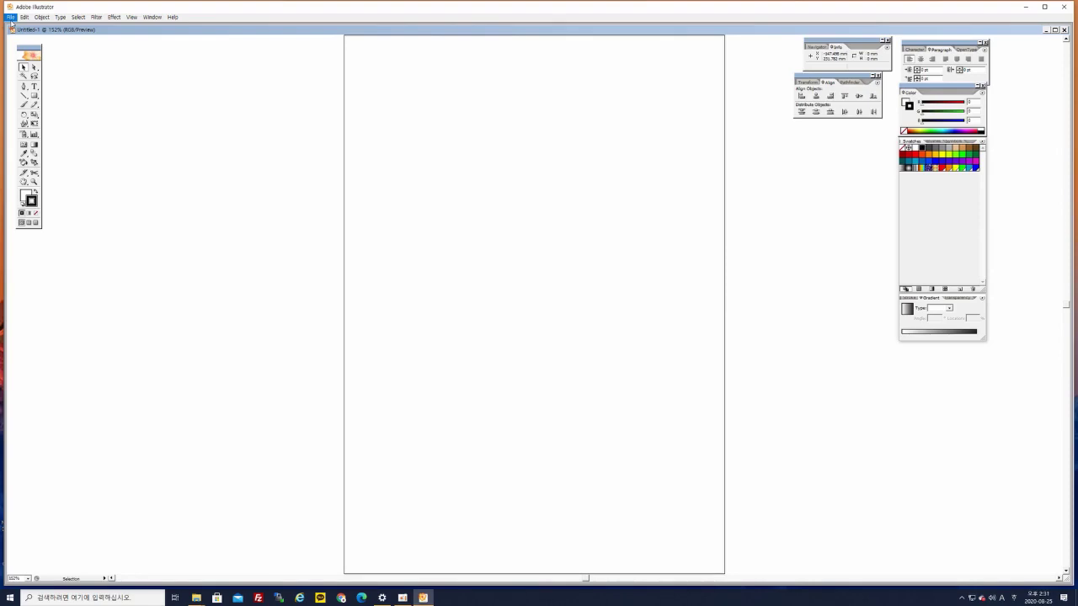
Open the portrait photo 초대장_인물.jpg from the desktop
click(10, 17)
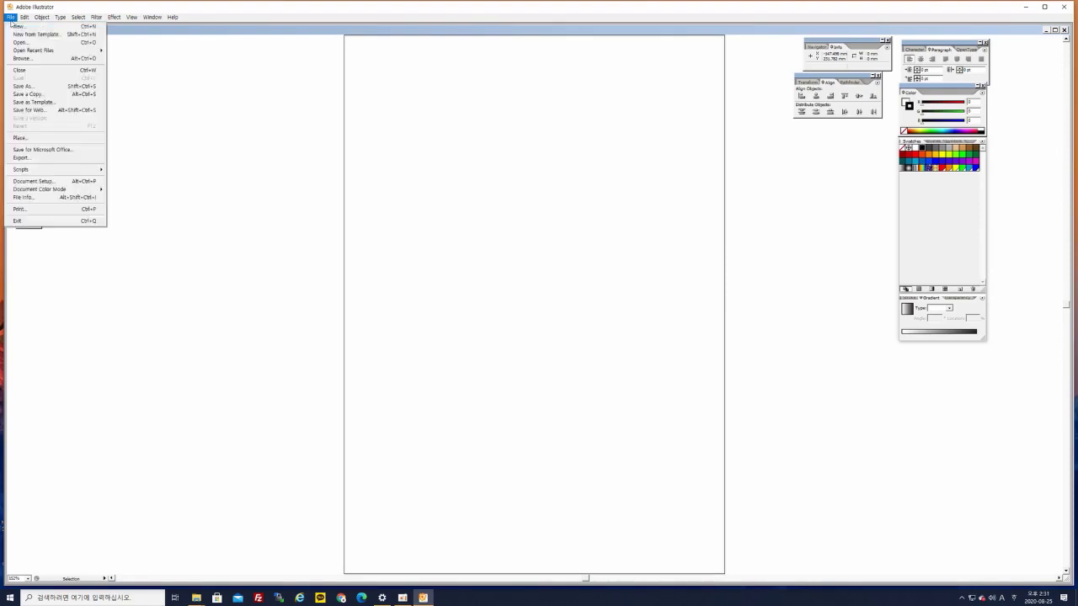
click(19, 42)
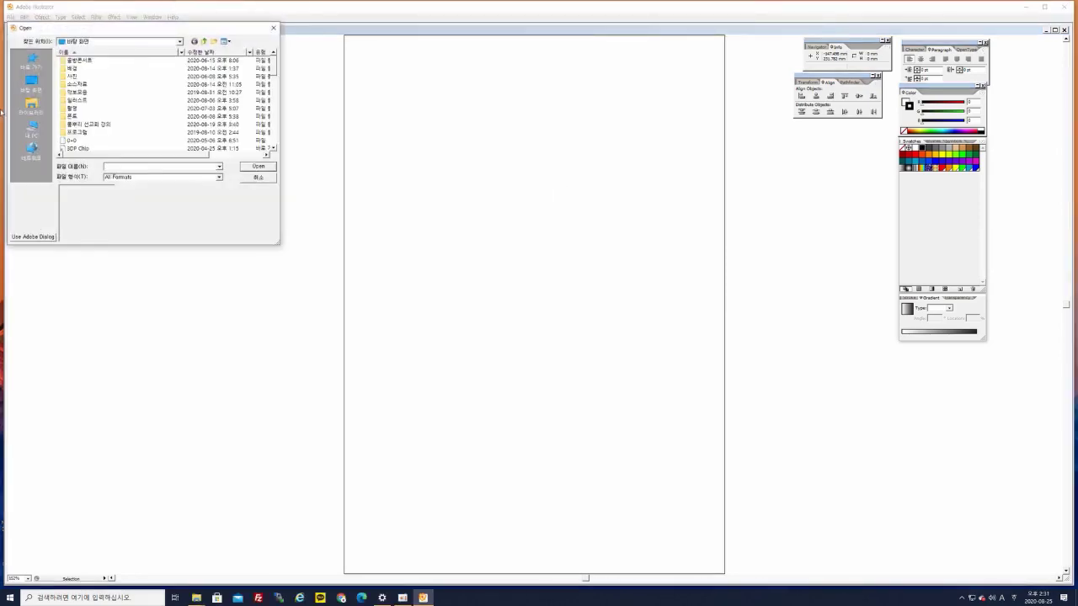
scroll(280, 91, down, 3)
drag(281, 91, 284, 141)
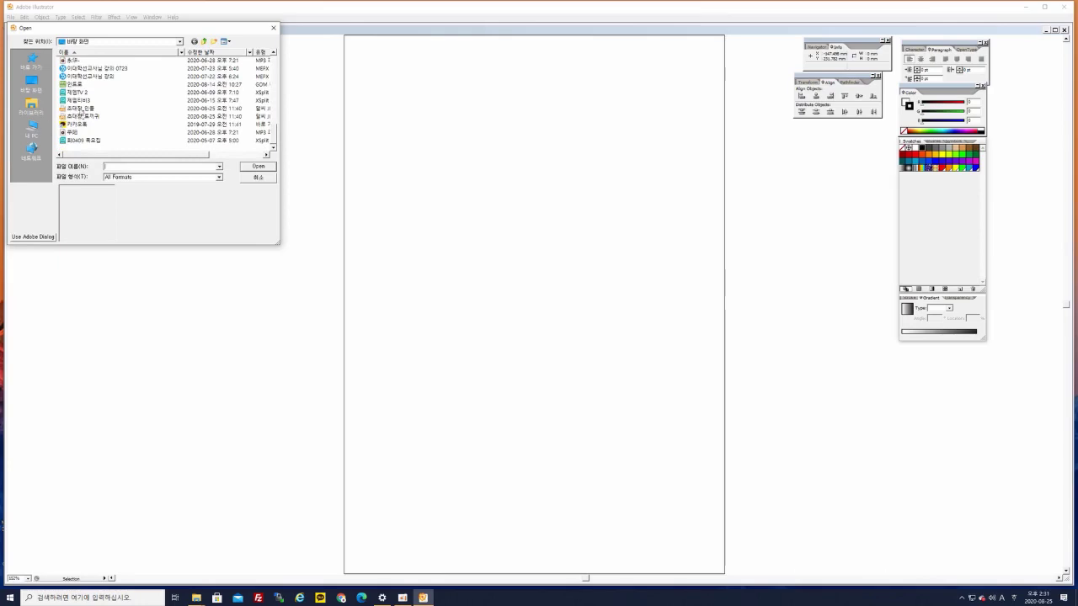
double_click(80, 109)
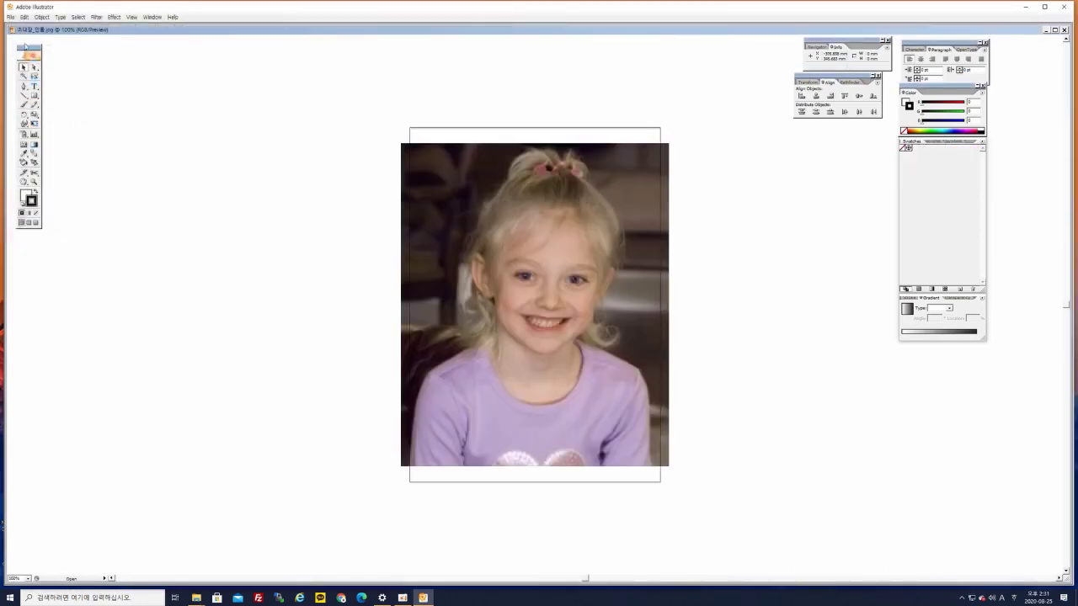
Move the girl's photo off the artboard so that it sits to the left of the empty page
click(10, 17)
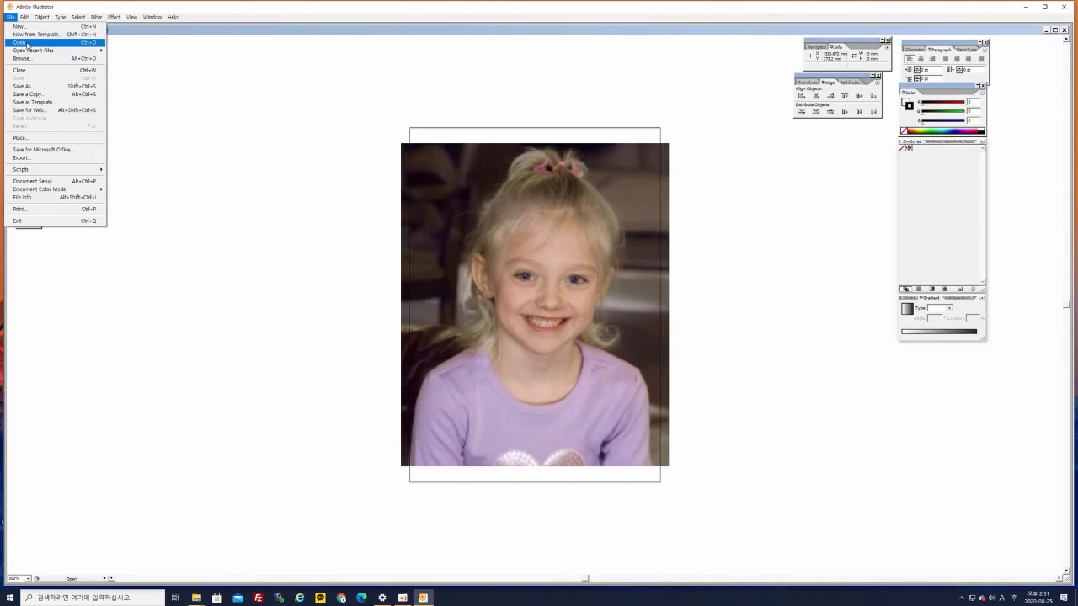
click(128, 31)
click(557, 296)
drag(558, 298, 366, 269)
drag(427, 302, 446, 284)
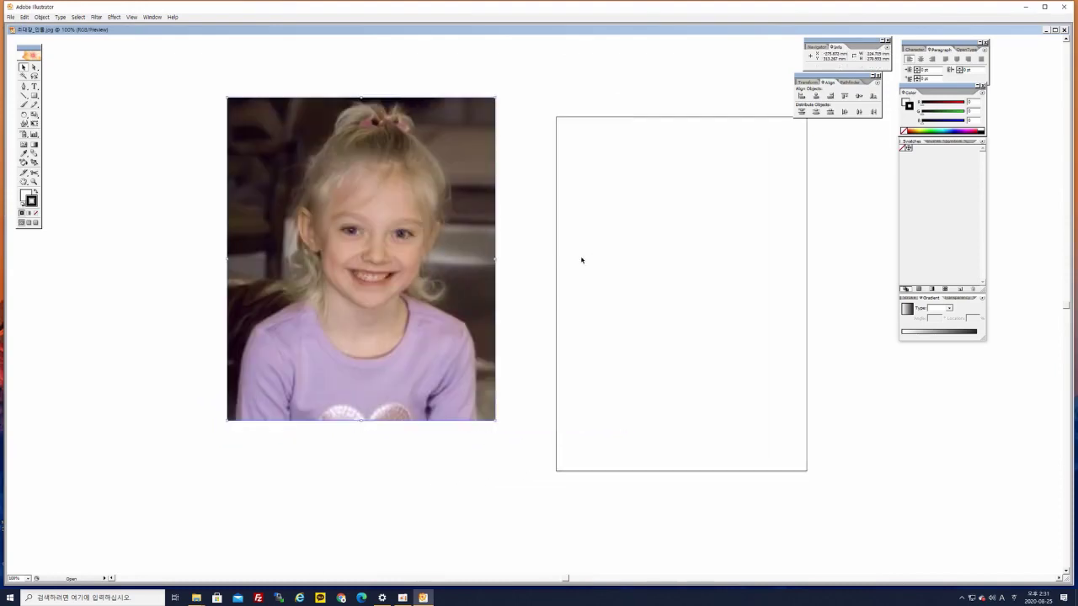
Lock the photo so it cannot be selected, and test this by trying to marquee-select it
click(41, 17)
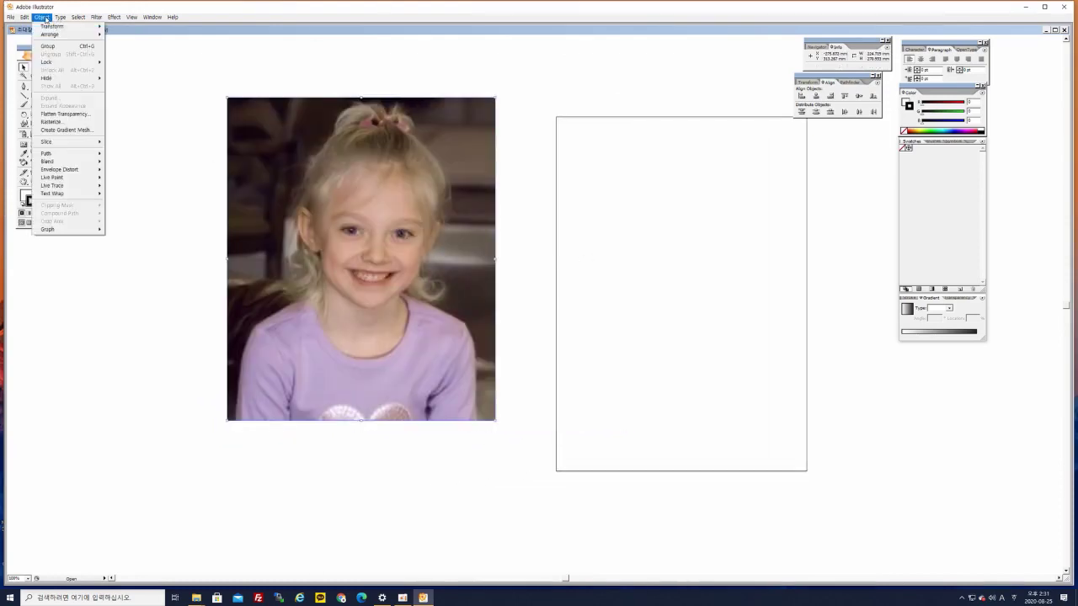
mouse_move(82, 63)
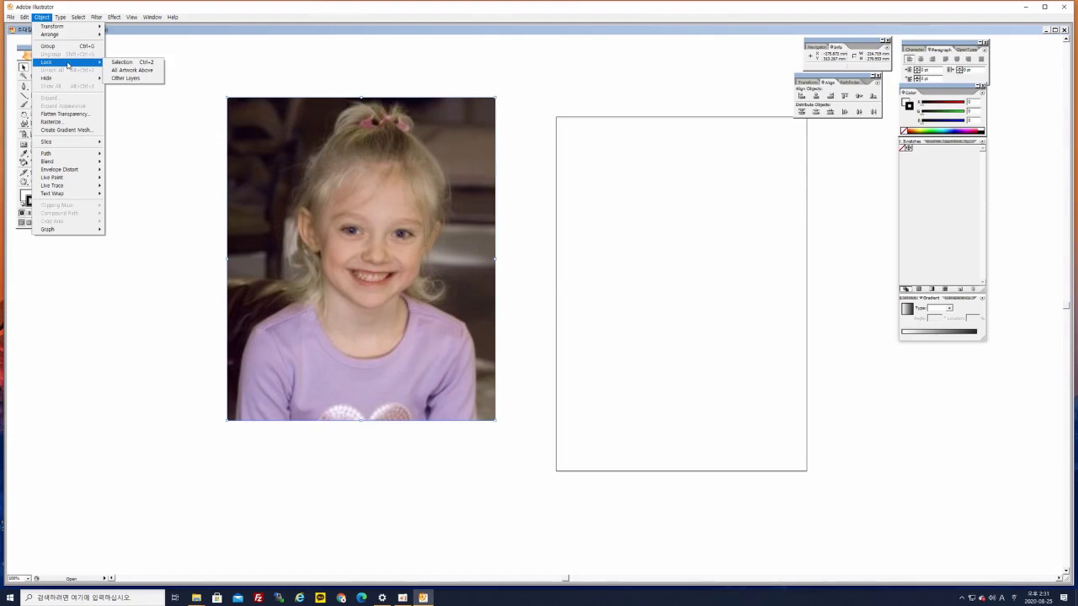
click(112, 63)
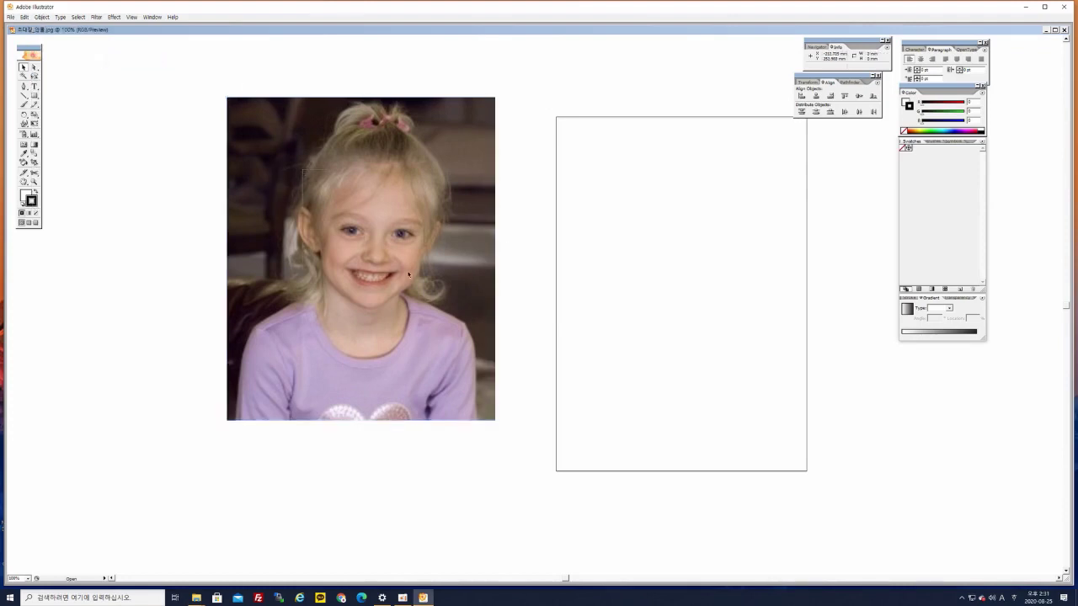
drag(187, 178, 477, 405)
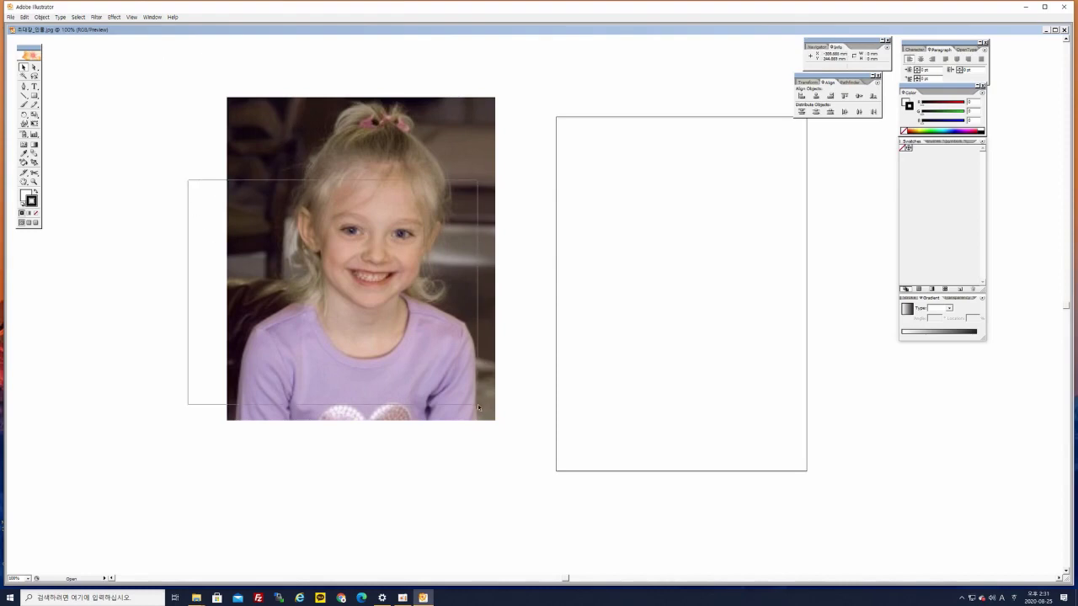
drag(182, 157, 469, 318)
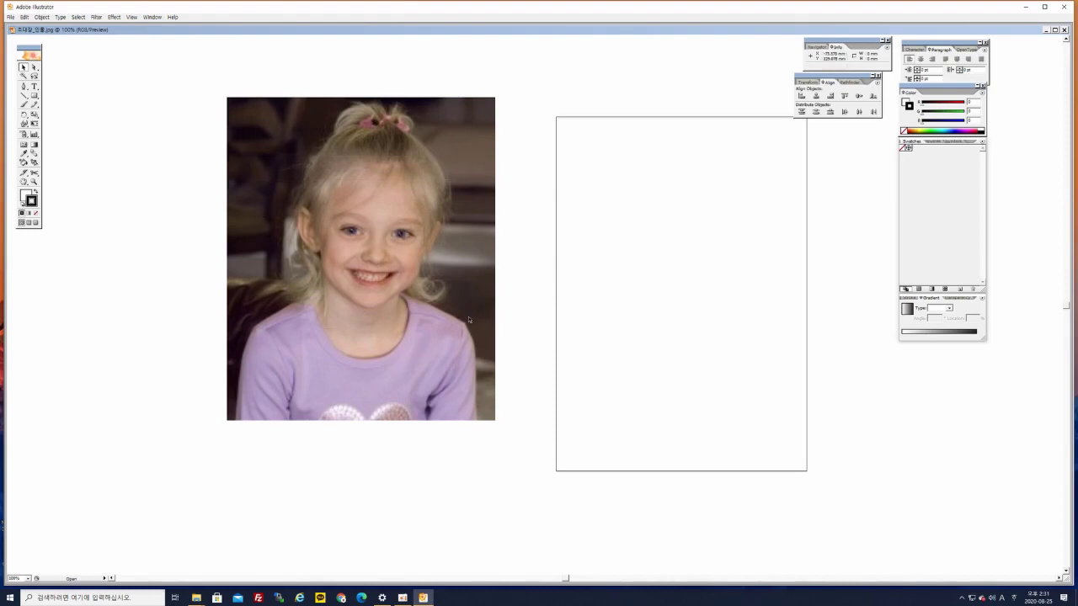
Set up the Pen tool for tracing the photo, with no fill and a red stroke
key(ctrl+plus)
drag(387, 247, 529, 325)
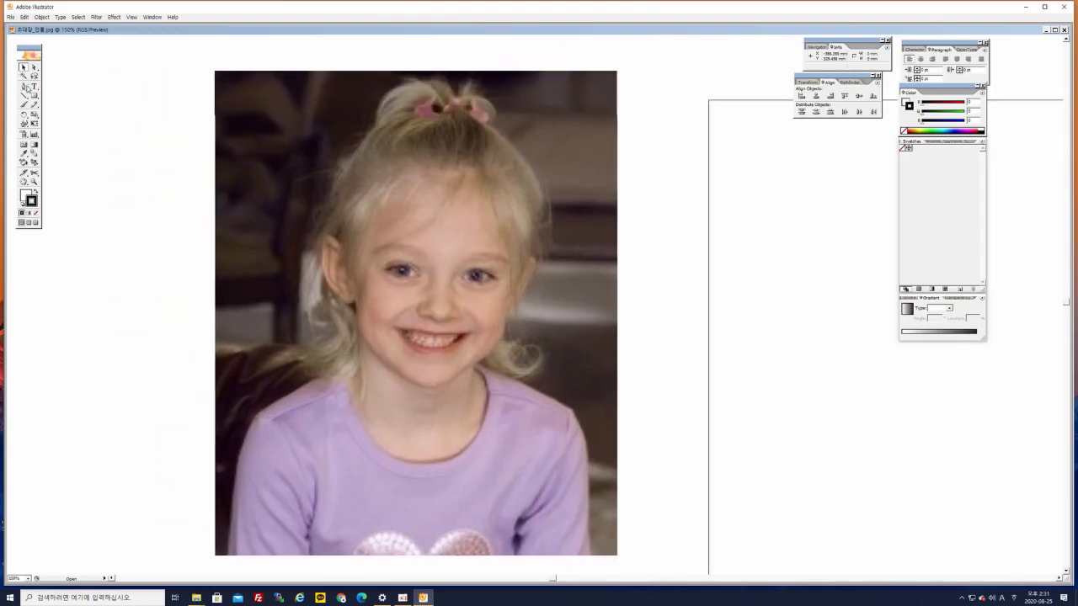
click(23, 86)
click(29, 193)
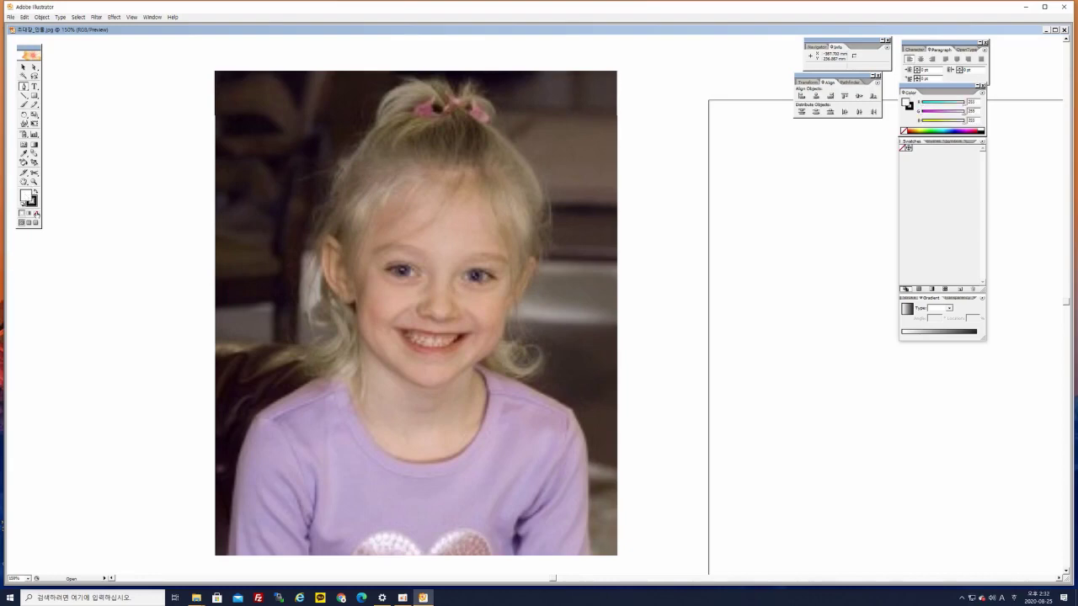
click(37, 214)
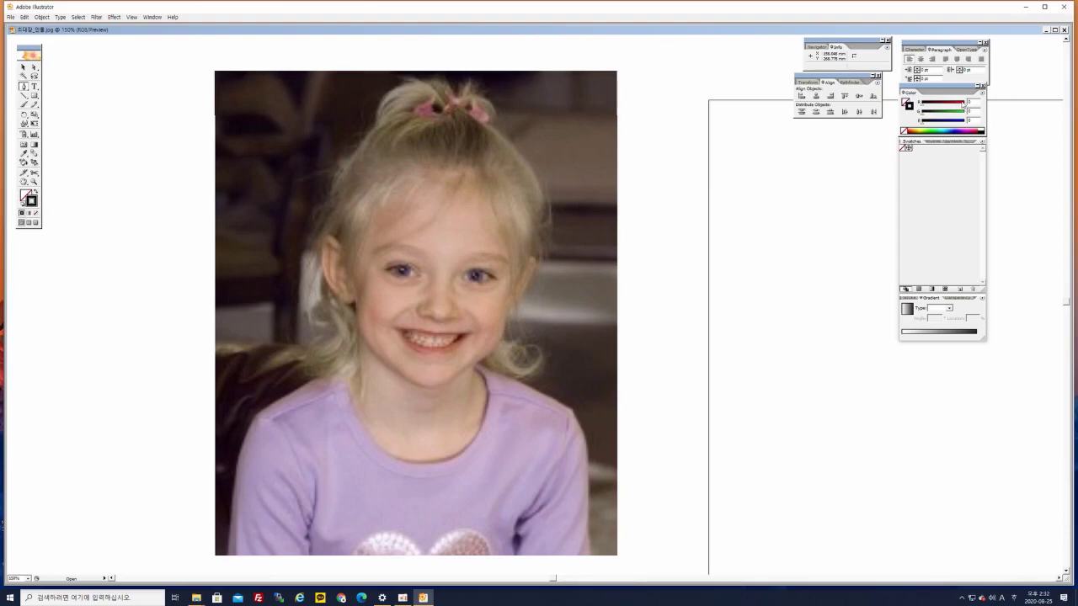
click(963, 105)
Begin the head outline with a curve down the left side of the hair to the top of the ear
click(348, 182)
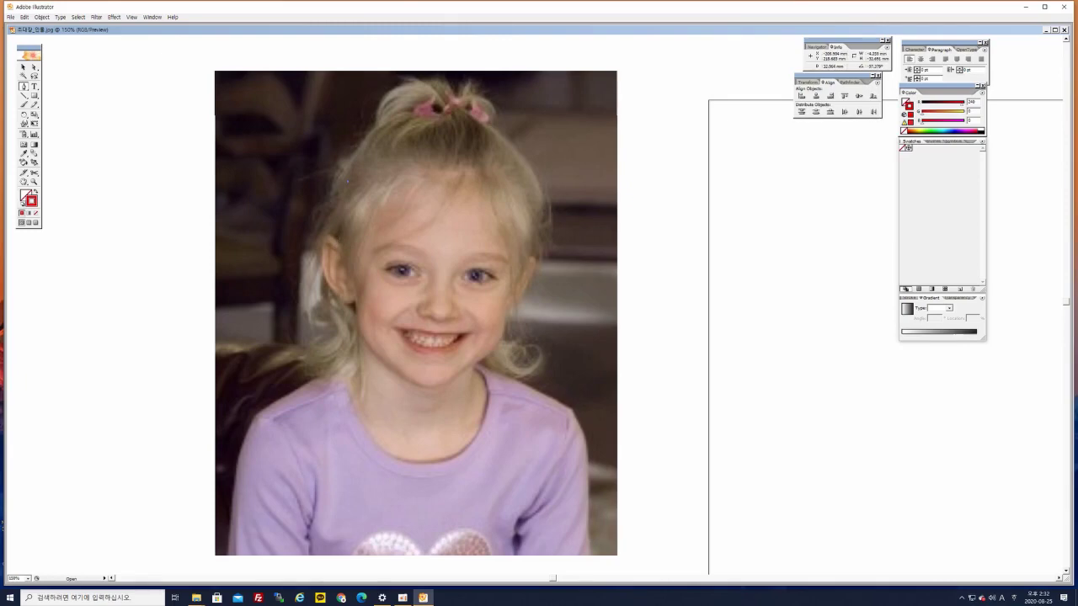
drag(342, 252, 344, 271)
click(340, 244)
key(ctrl+plus)
drag(274, 177, 380, 197)
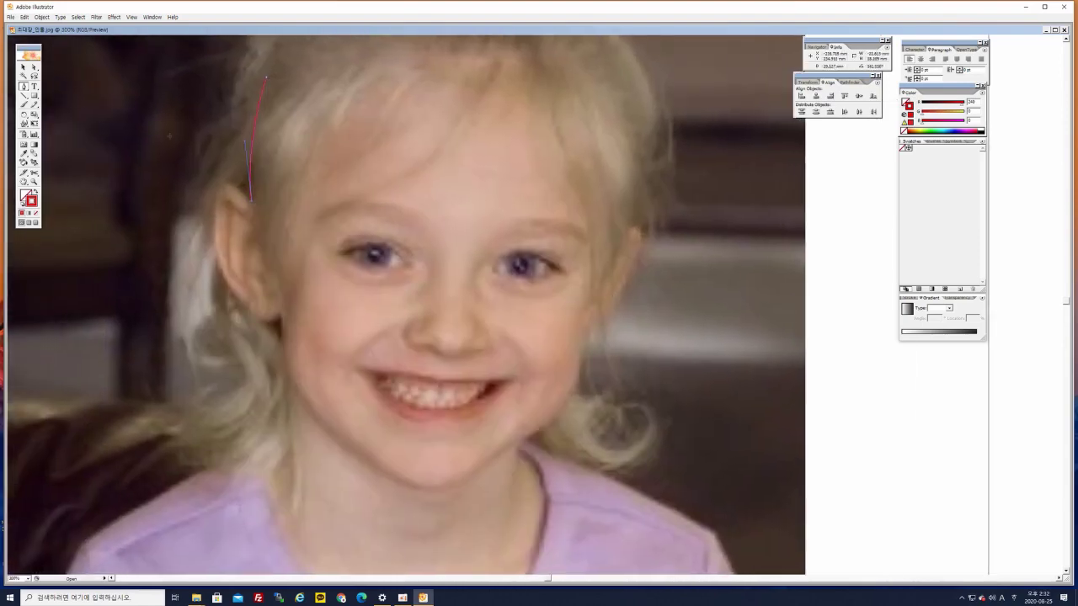
drag(199, 165, 262, 127)
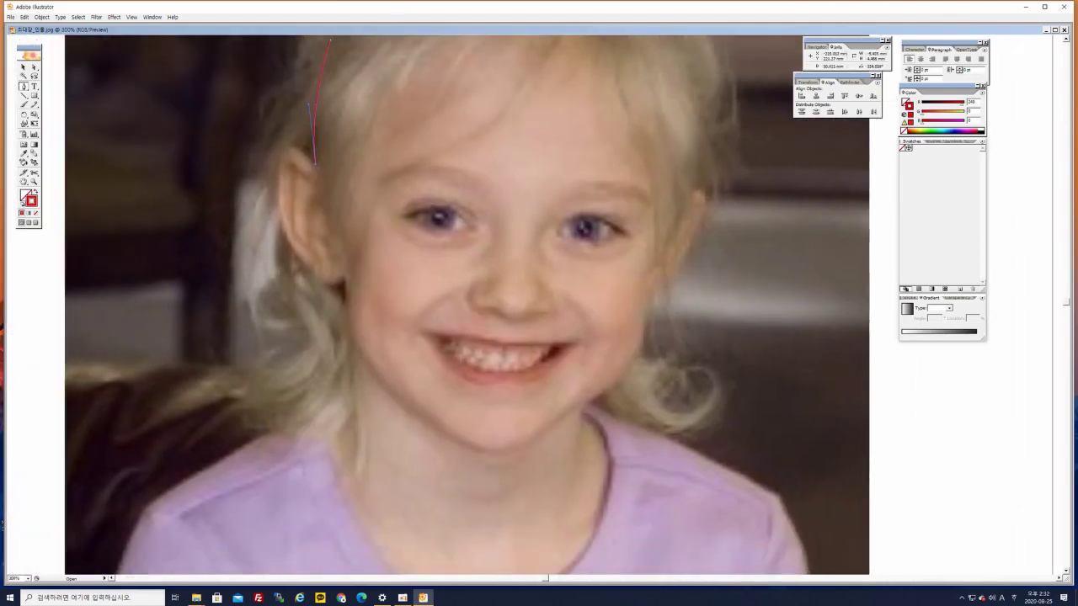
Continue the outline around the left ear, from its top down to the lobe where it meets the cheek
drag(283, 147, 270, 159)
drag(278, 205, 281, 255)
click(277, 205)
drag(304, 263, 279, 207)
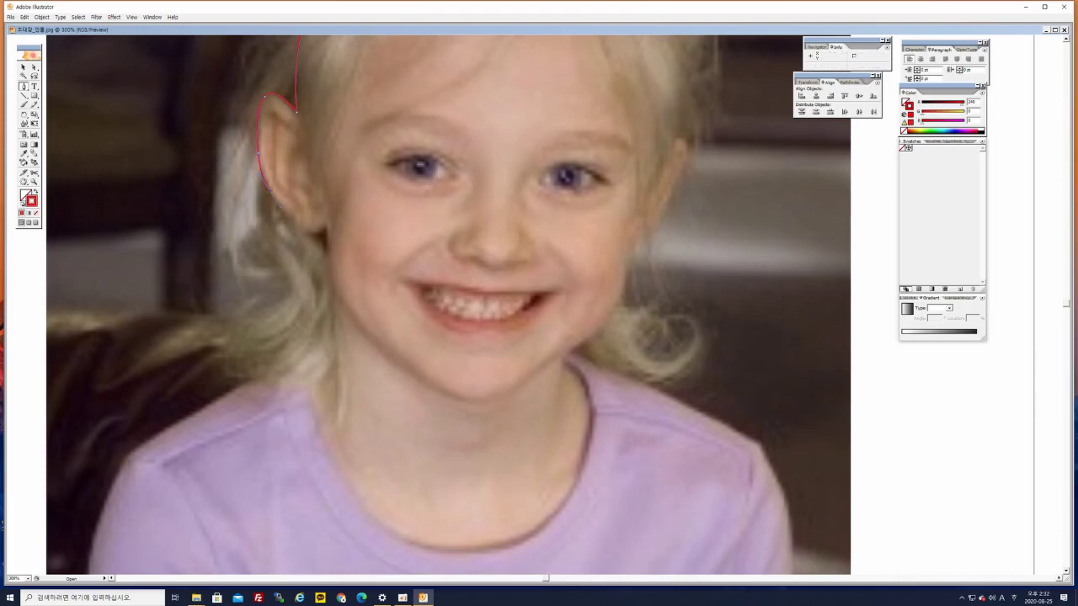
drag(337, 258, 308, 213)
click(309, 215)
click(295, 213)
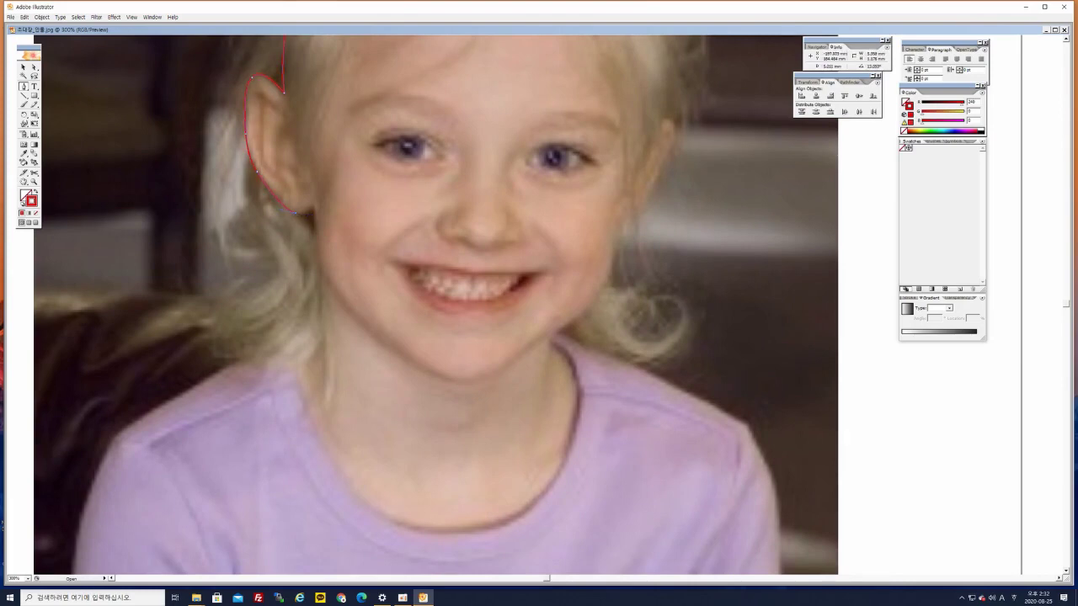
drag(310, 208, 316, 201)
click(311, 208)
Trace the jawline from the left ear around the chin and up to the right side of the jaw
mouse_move(331, 273)
mouse_down()
mouse_move(373, 276)
mouse_move(277, 265)
mouse_move(232, 284)
mouse_move(242, 299)
mouse_up()
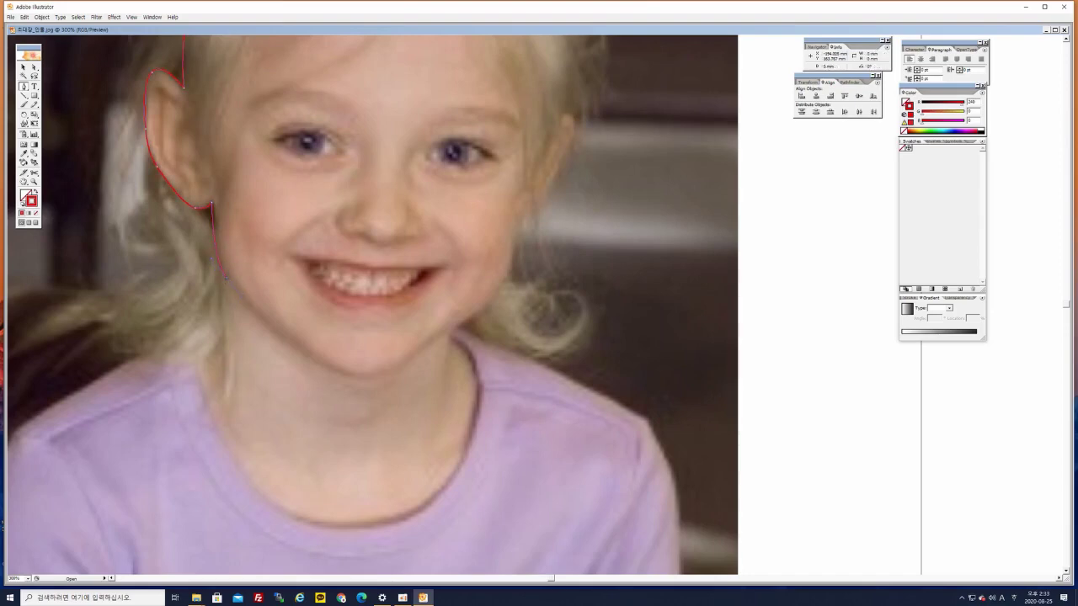
mouse_move(284, 346)
mouse_down()
mouse_move(279, 257)
mouse_move(349, 280)
mouse_move(384, 310)
mouse_up()
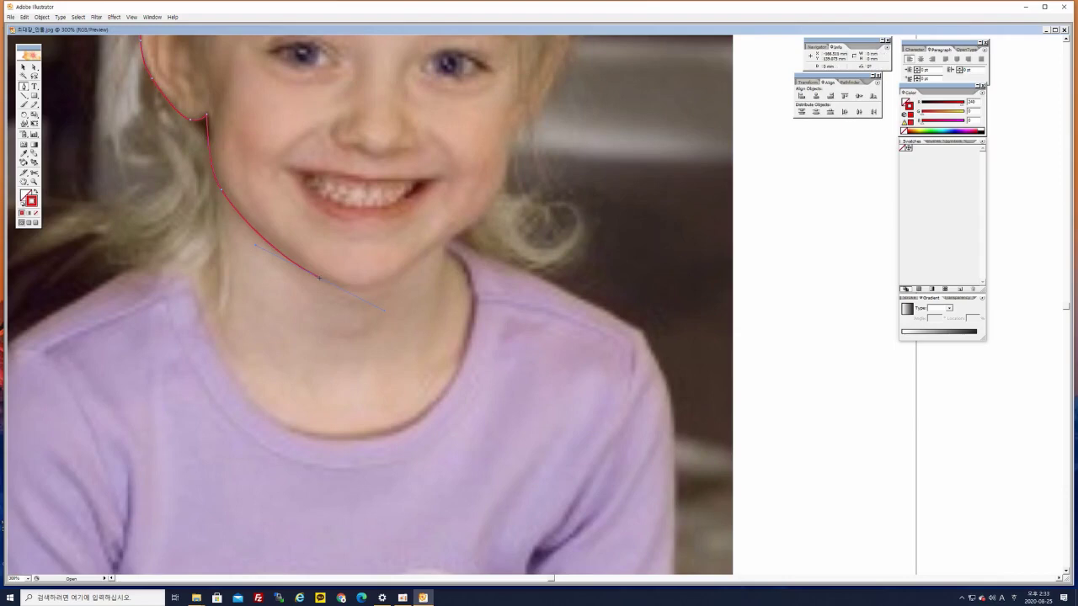
mouse_move(412, 307)
mouse_down()
mouse_move(366, 312)
mouse_move(358, 281)
mouse_up()
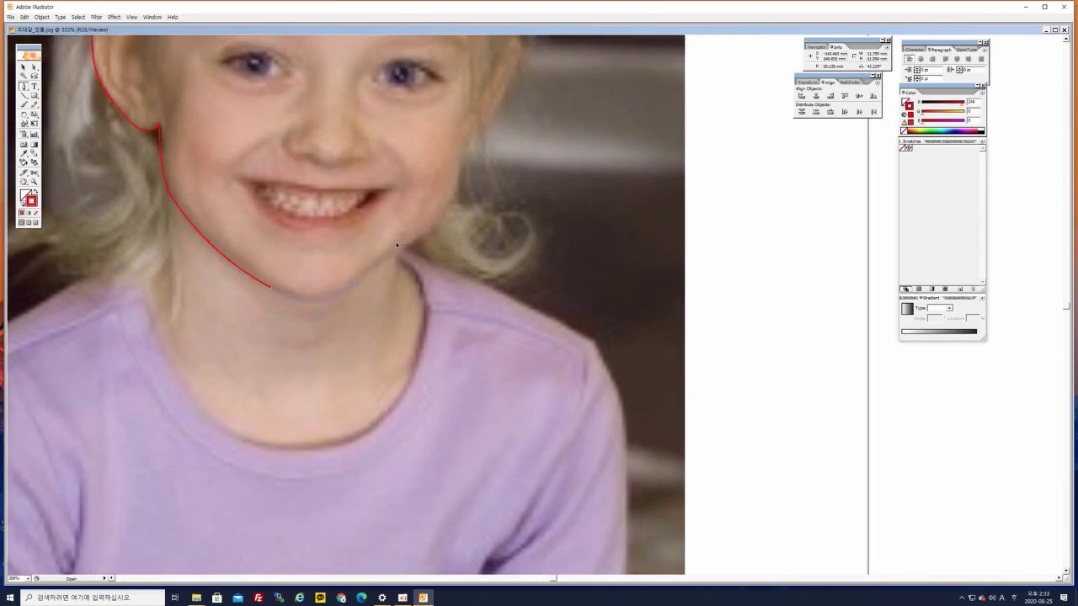
click(356, 282)
drag(428, 232, 370, 288)
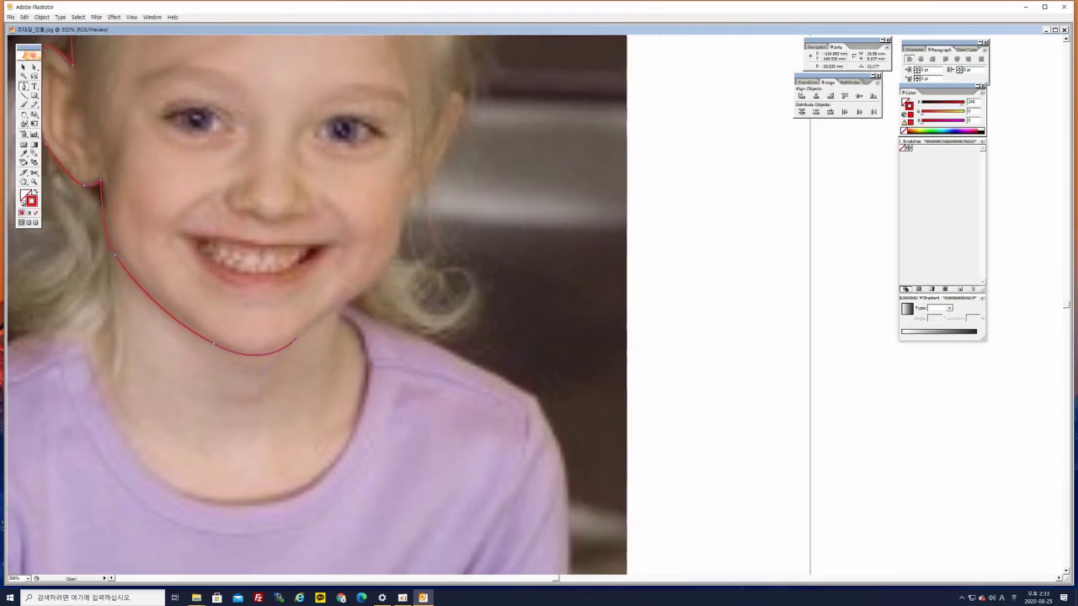
click(364, 289)
drag(371, 285, 348, 328)
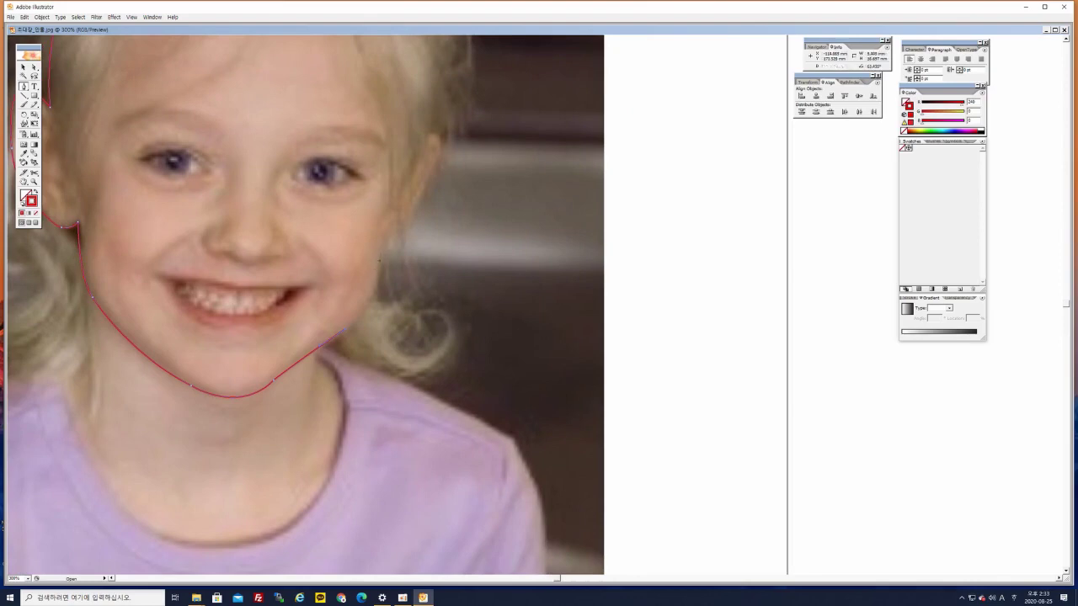
Extend the outline up the right cheek and onto the lower edge of the right ear
ctrl+click(387, 226)
drag(391, 177, 392, 176)
drag(426, 211, 371, 270)
ctrl+click(368, 252)
mouse_move(374, 244)
mouse_down()
mouse_move(368, 256)
mouse_move(381, 275)
mouse_up()
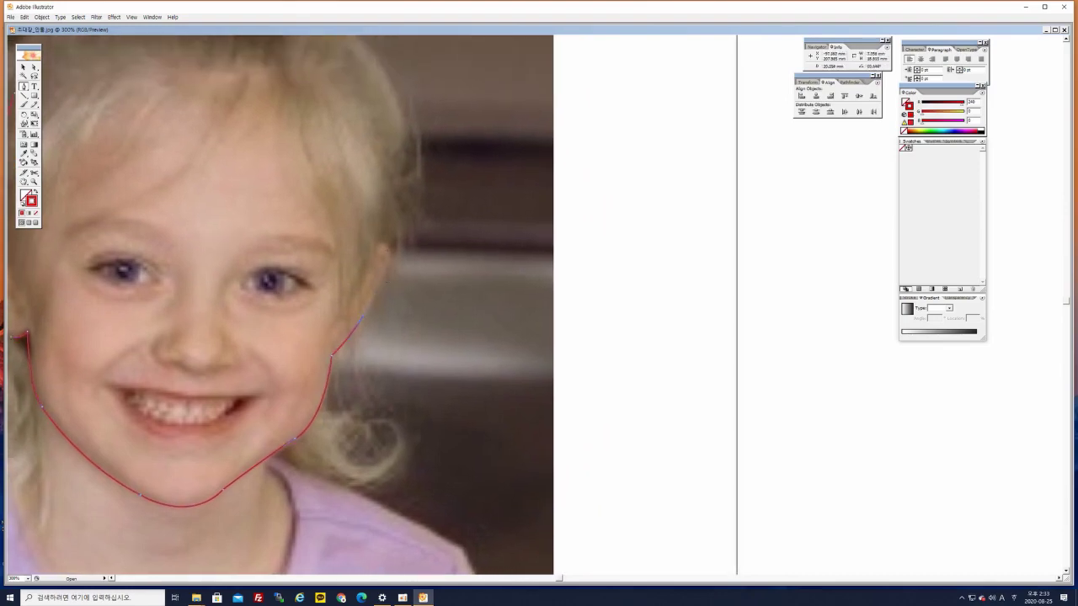
Trace the outer edge and top of the right ear to where it meets the hair
mouse_move(362, 318)
mouse_down()
mouse_move(390, 239)
mouse_move(388, 206)
mouse_up()
drag(389, 211, 465, 290)
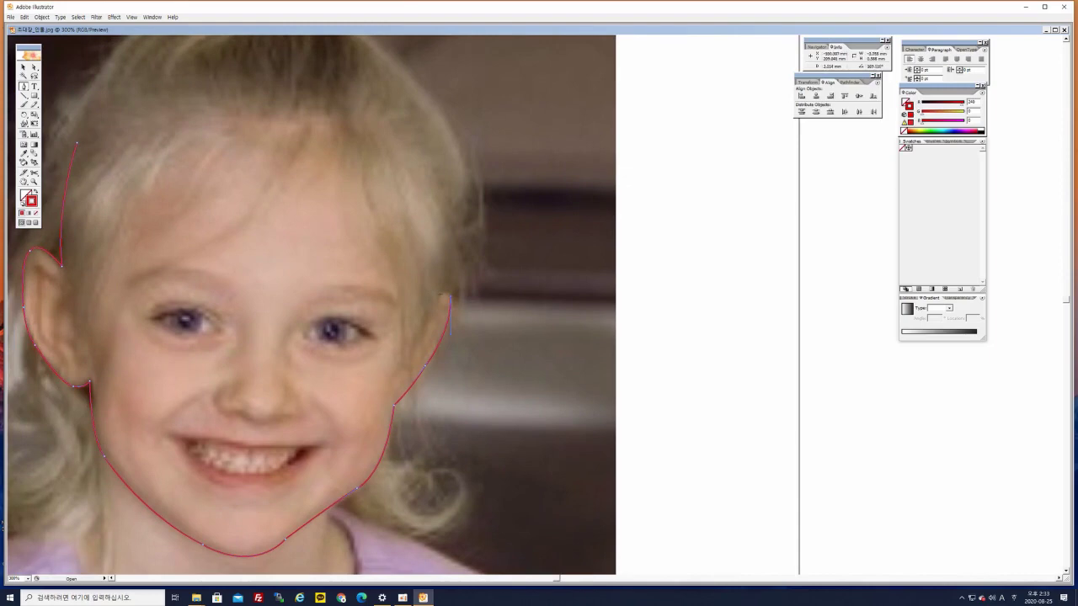
drag(439, 292, 431, 300)
ctrl+click(448, 298)
click(440, 293)
drag(391, 259, 447, 326)
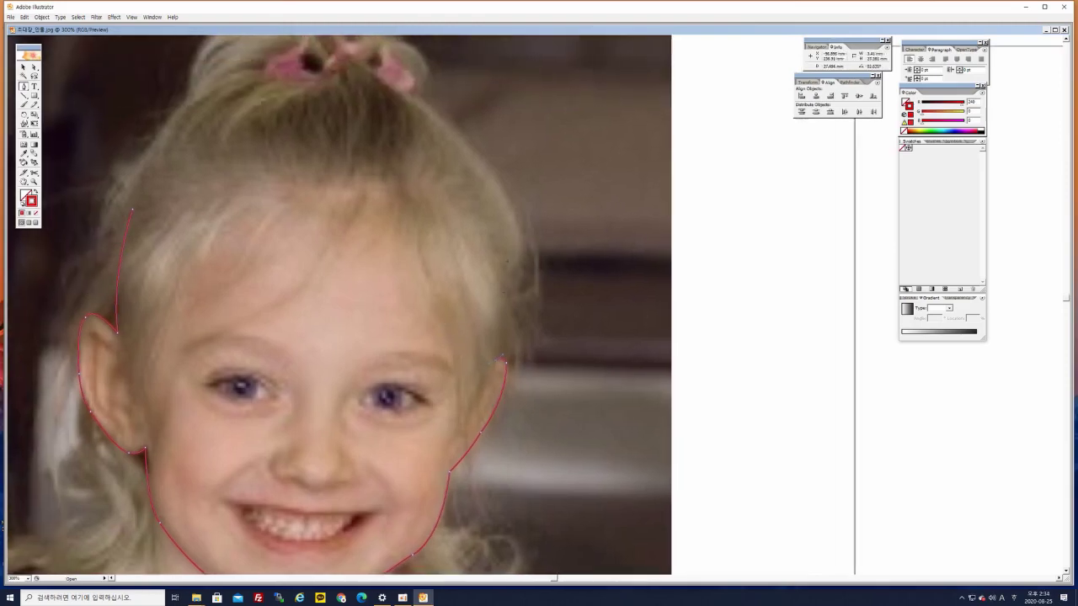
Continue the outline up the right side of the hair and over the crown below the hair ties
drag(502, 359, 518, 248)
drag(478, 180, 493, 221)
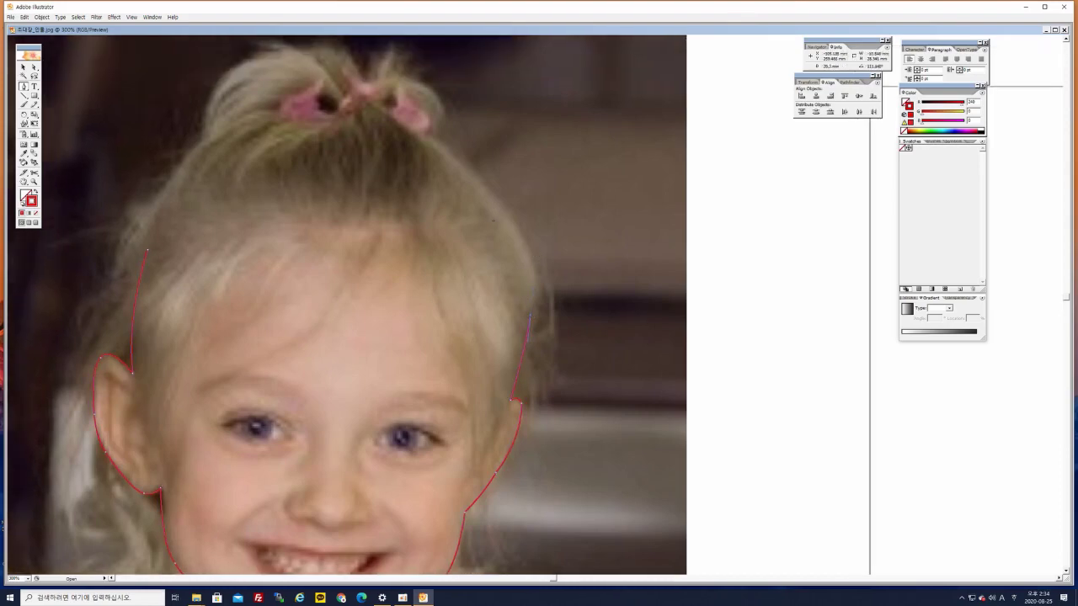
ctrl+click(489, 202)
click(492, 203)
drag(361, 111, 291, 98)
click(492, 203)
drag(200, 149, 148, 209)
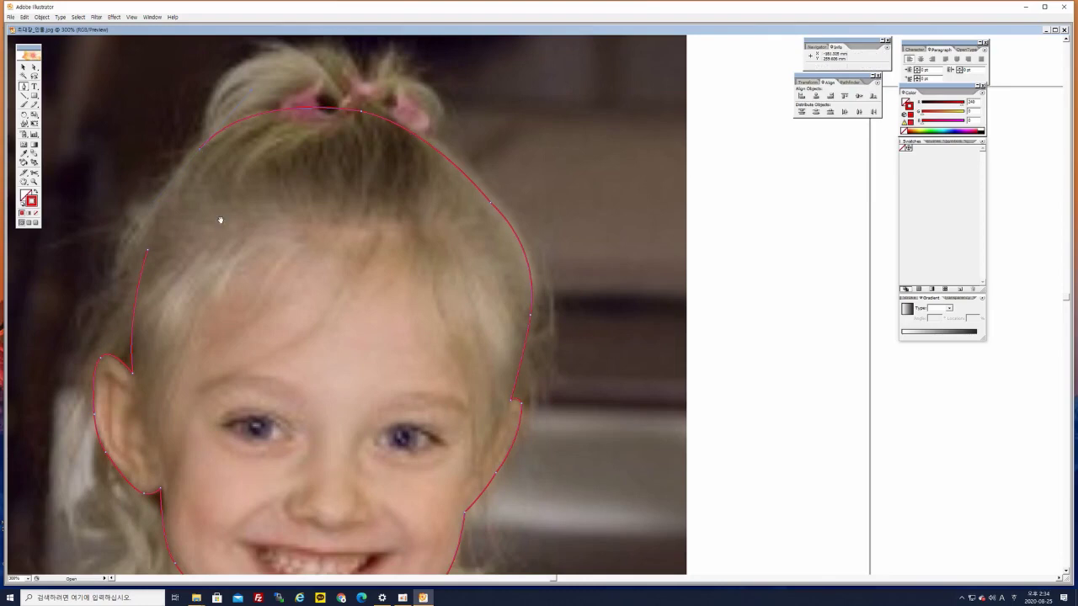
Close the head outline at its starting point on the left side of the hair
drag(219, 219, 361, 185)
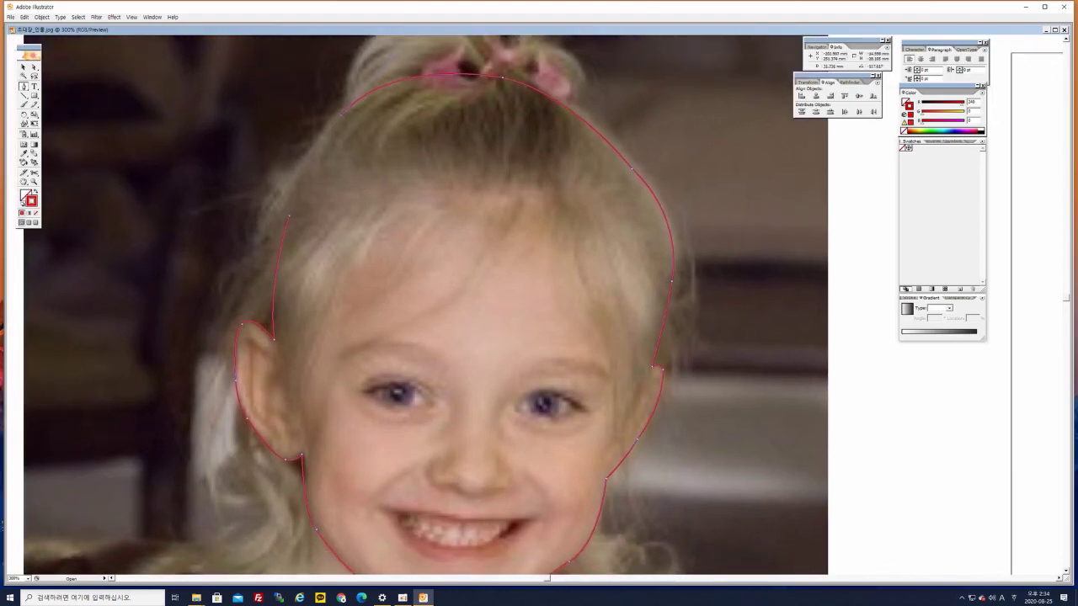
drag(289, 216, 283, 256)
drag(281, 256, 282, 254)
click(23, 68)
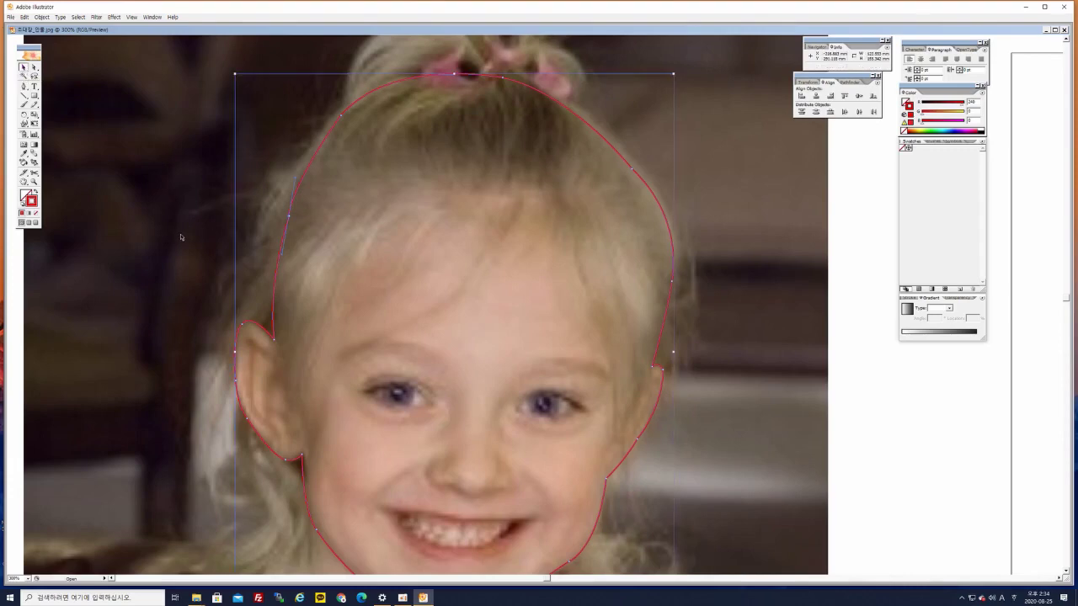
key(space)
drag(727, 250, 608, 283)
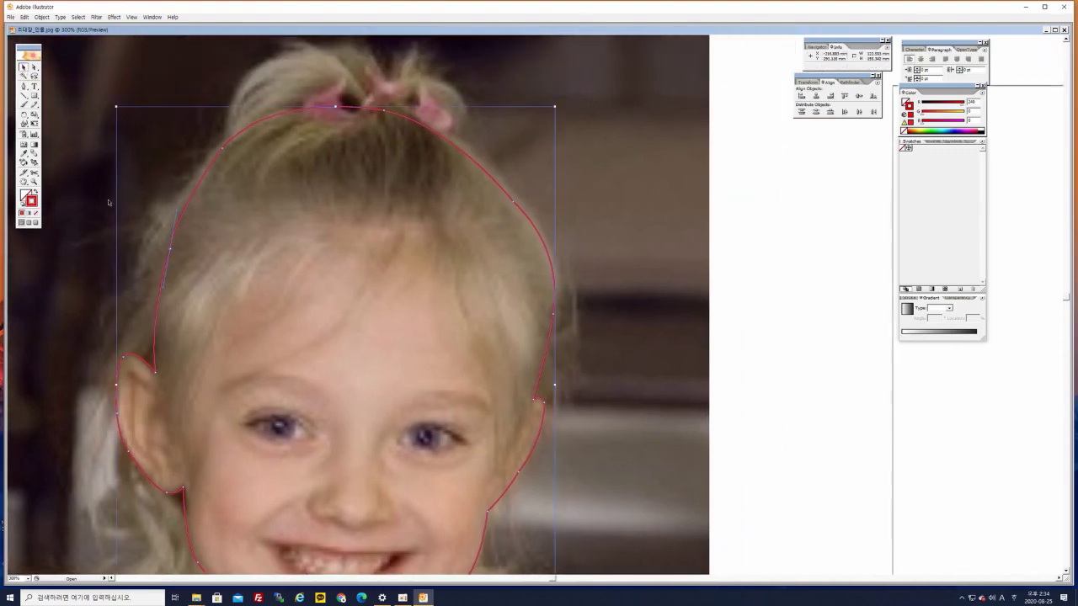
Smooth the upper right curve of the head outline along the hair with the Smooth tool
click(35, 104)
drag(35, 105, 53, 105)
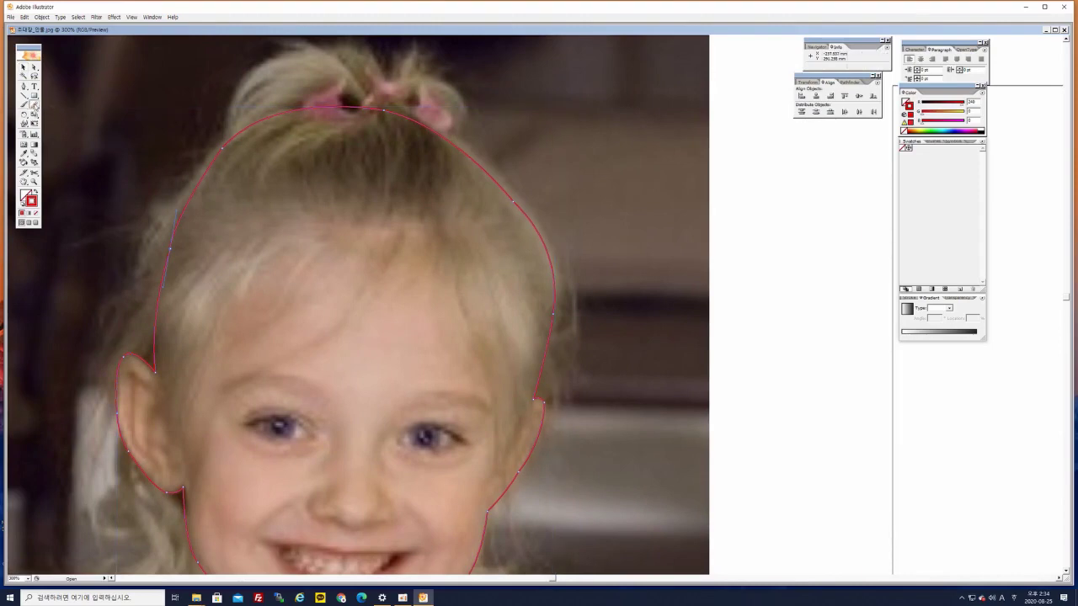
click(35, 105)
drag(35, 107, 53, 106)
drag(487, 173, 539, 231)
Fine-tune the curve over the crown by adjusting individual anchor points and handles of the head outline
click(34, 67)
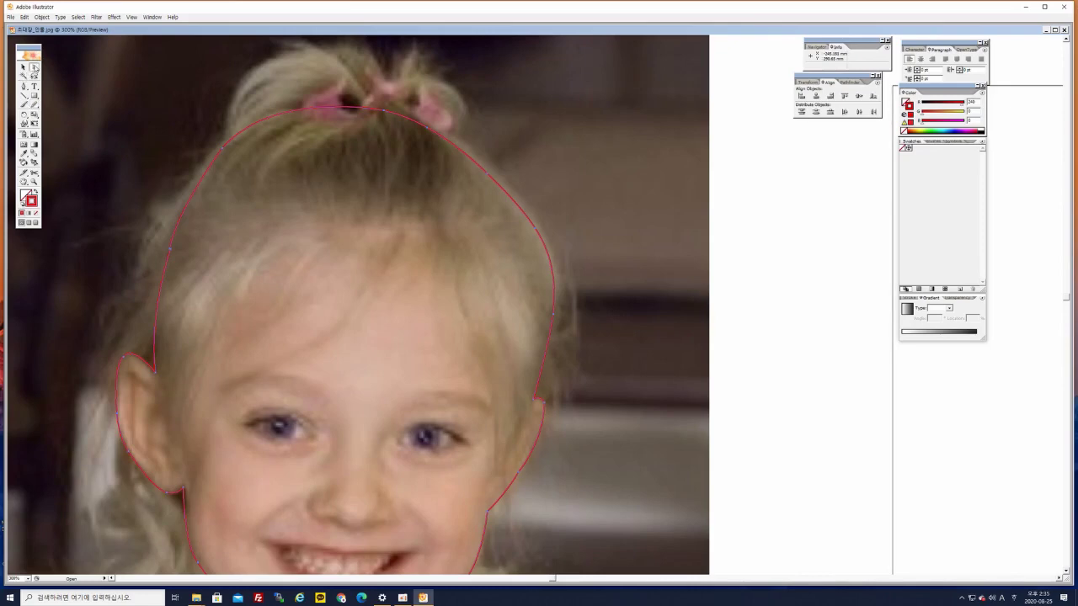
click(203, 114)
click(223, 154)
click(264, 121)
drag(274, 96, 275, 97)
drag(384, 110, 383, 115)
drag(490, 177, 491, 174)
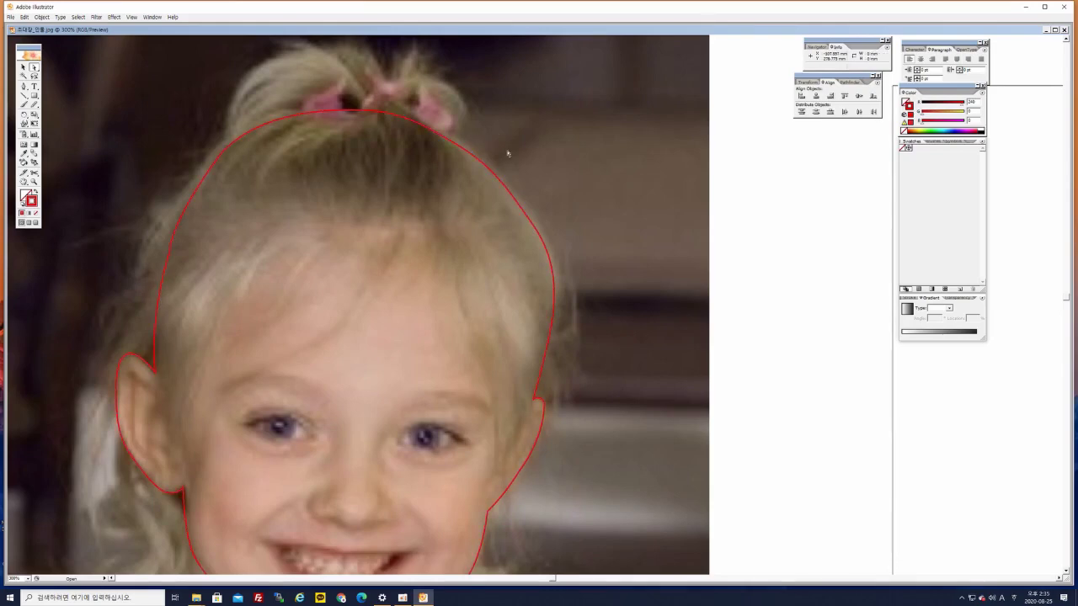
Adjust the upper left curve of the head outline over the hair, then deselect the path
key(ctrl+minus)
key(ctrl+minus)
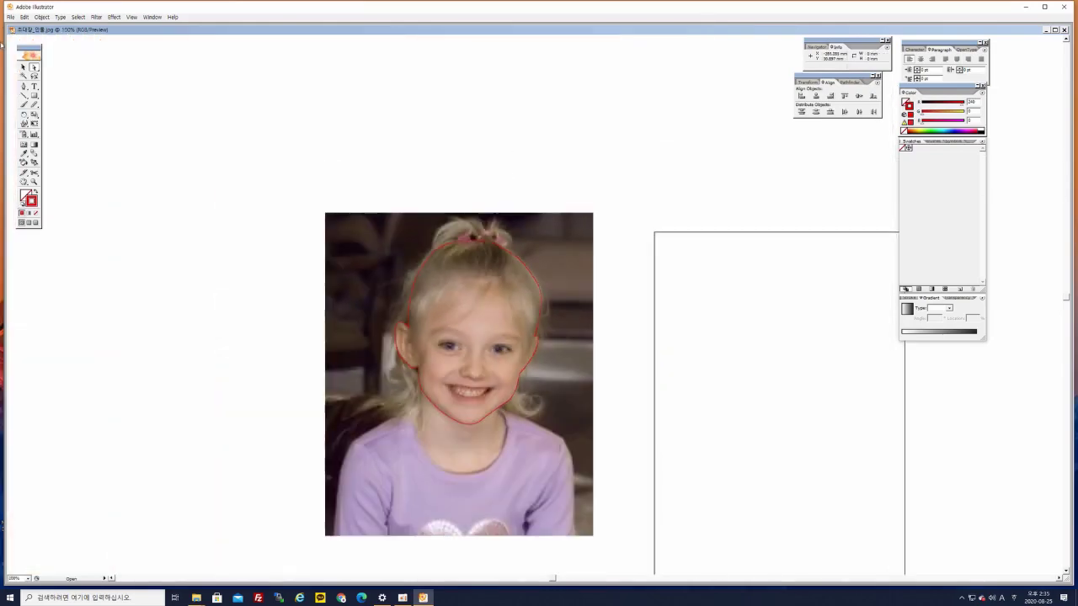
click(433, 254)
drag(433, 254, 429, 258)
key(ctrl+z)
drag(450, 241, 427, 266)
click(450, 175)
drag(556, 181, 504, 186)
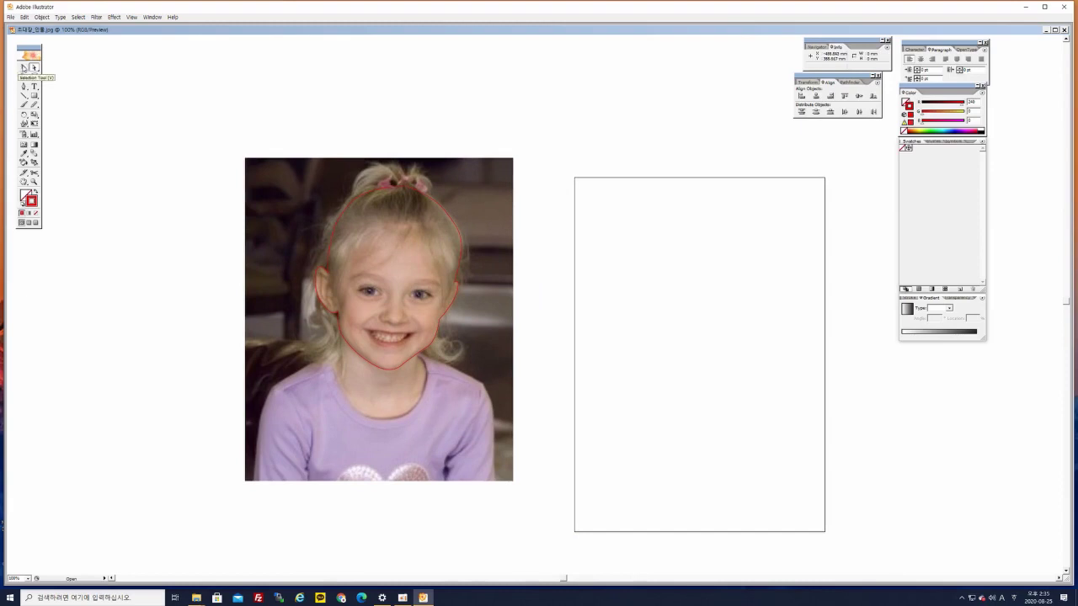
Unlock all locked artwork, including the portrait photo beneath the head outline
click(23, 68)
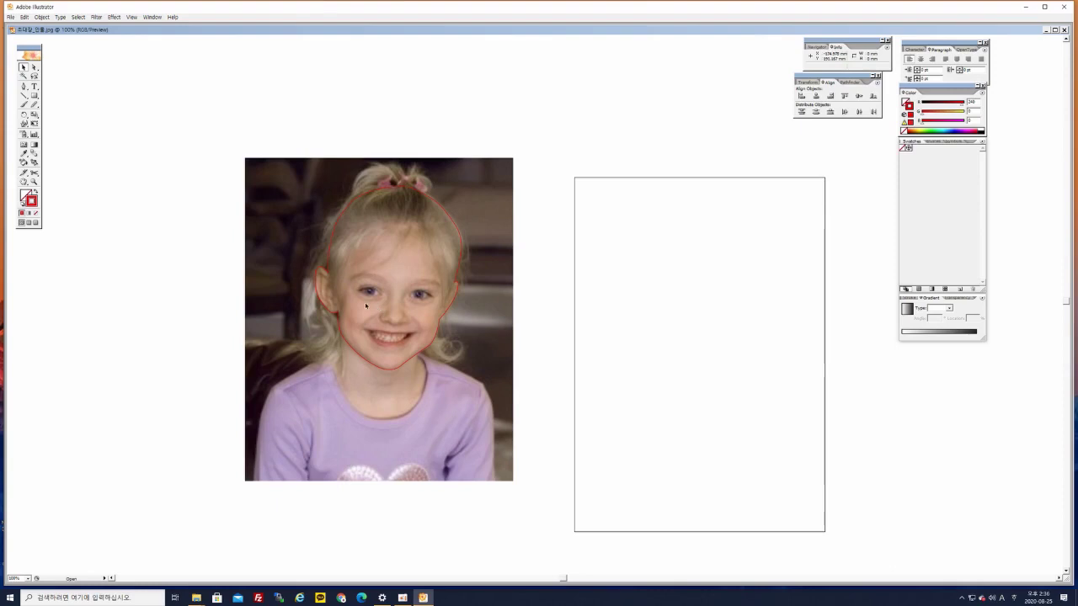
click(41, 16)
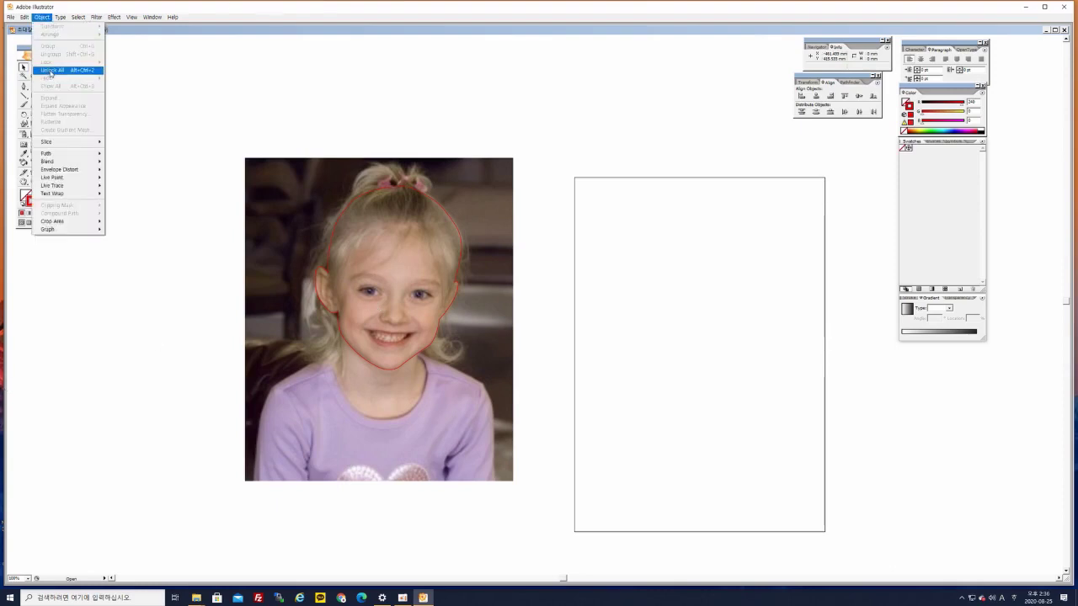
click(51, 73)
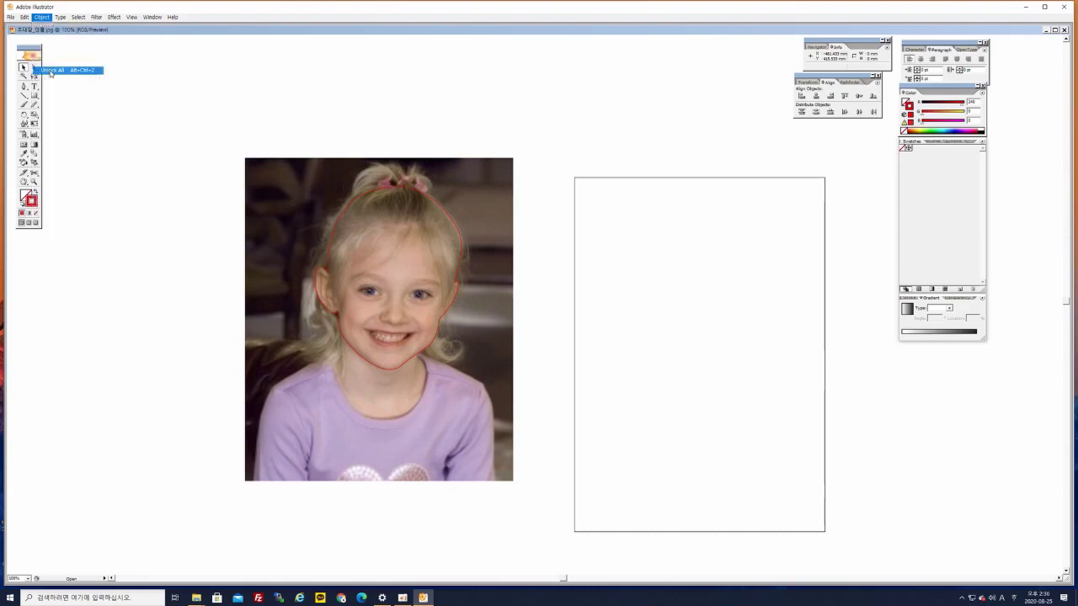
click(187, 79)
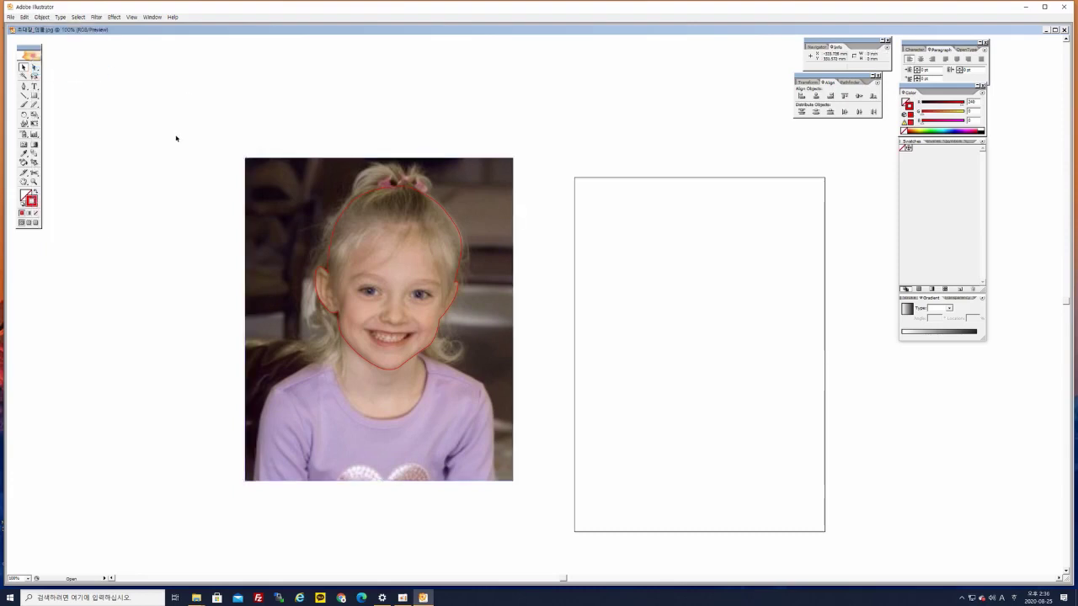
Make a clipping mask from the head outline and the portrait photo so only the head is kept
key(ctrl+a)
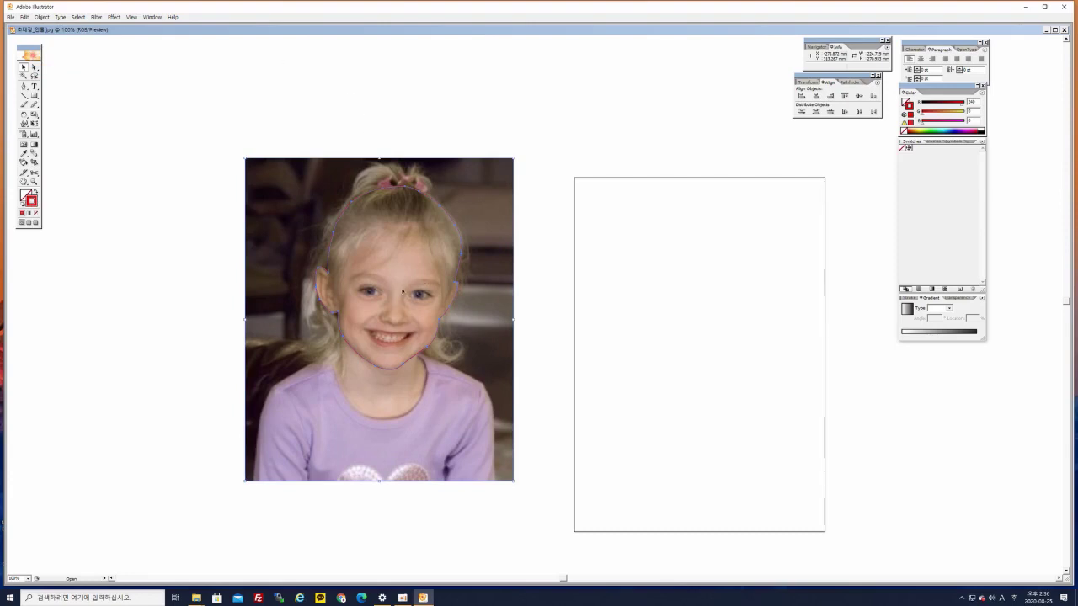
right_click(403, 291)
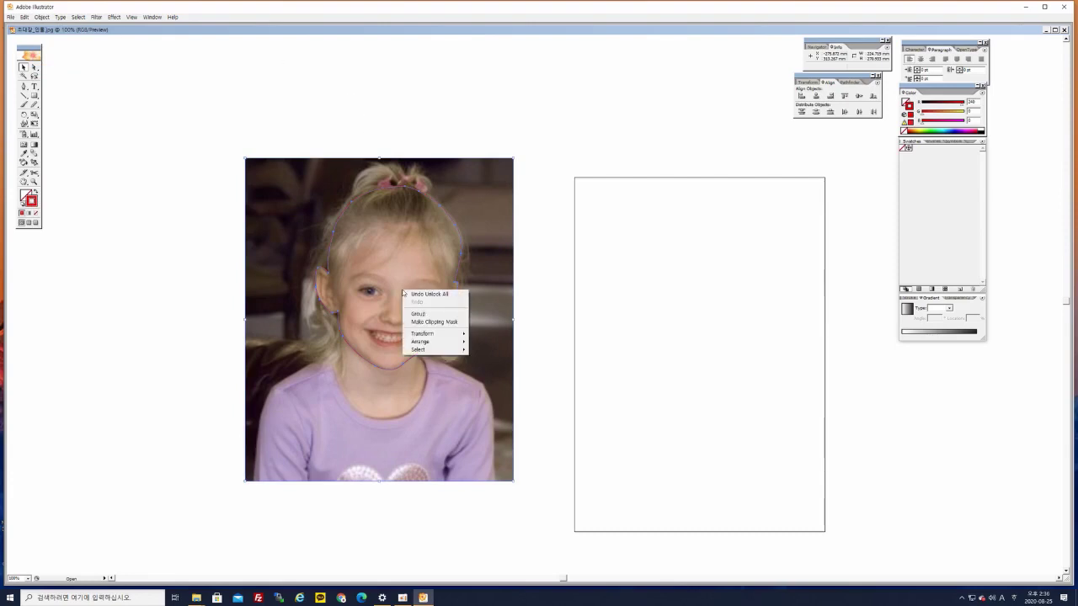
click(463, 324)
click(530, 292)
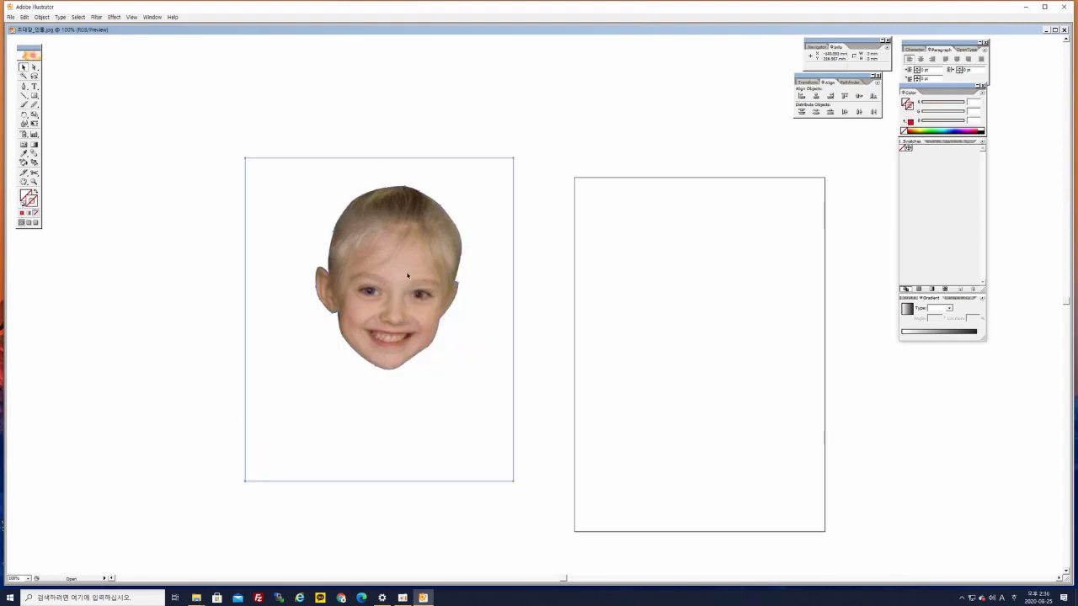
Move the clipped head beside the artboard's left edge and deselect it
drag(411, 276, 456, 276)
click(591, 207)
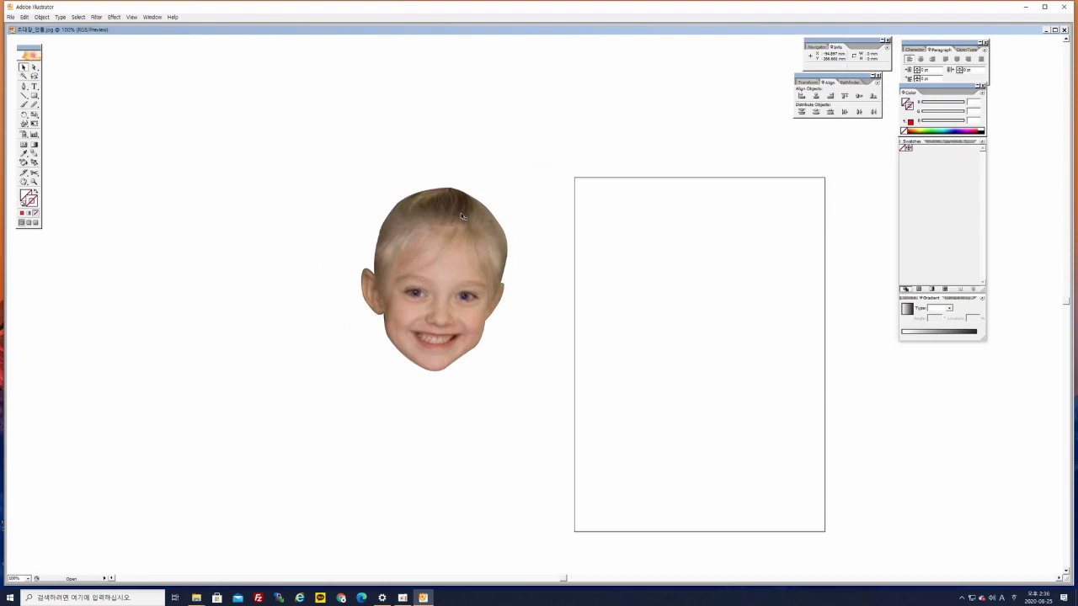
drag(462, 217, 469, 197)
click(623, 203)
drag(516, 240, 562, 258)
click(655, 228)
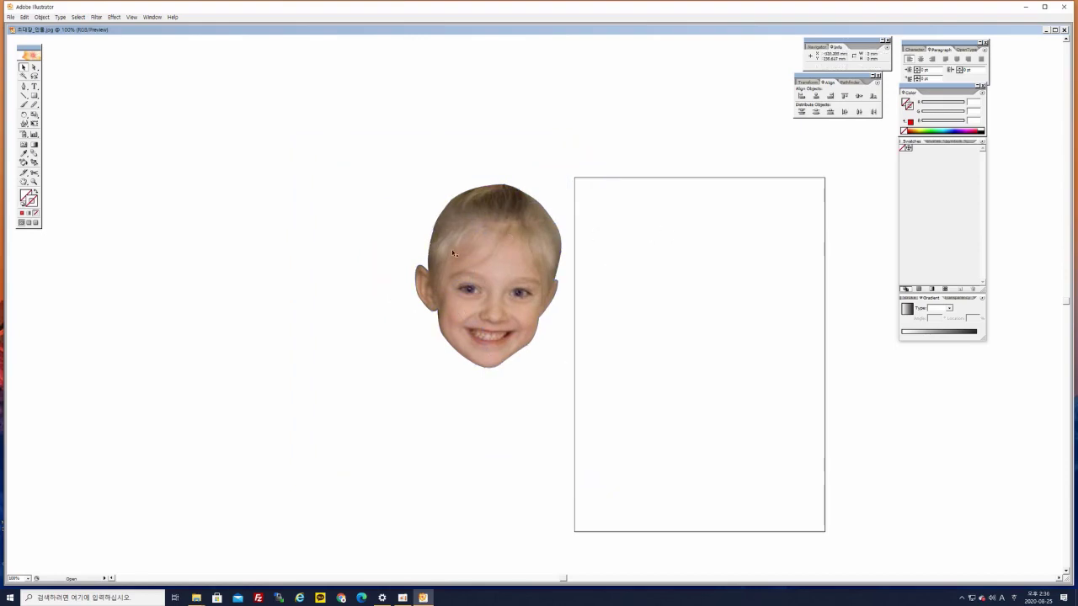
drag(476, 275, 378, 273)
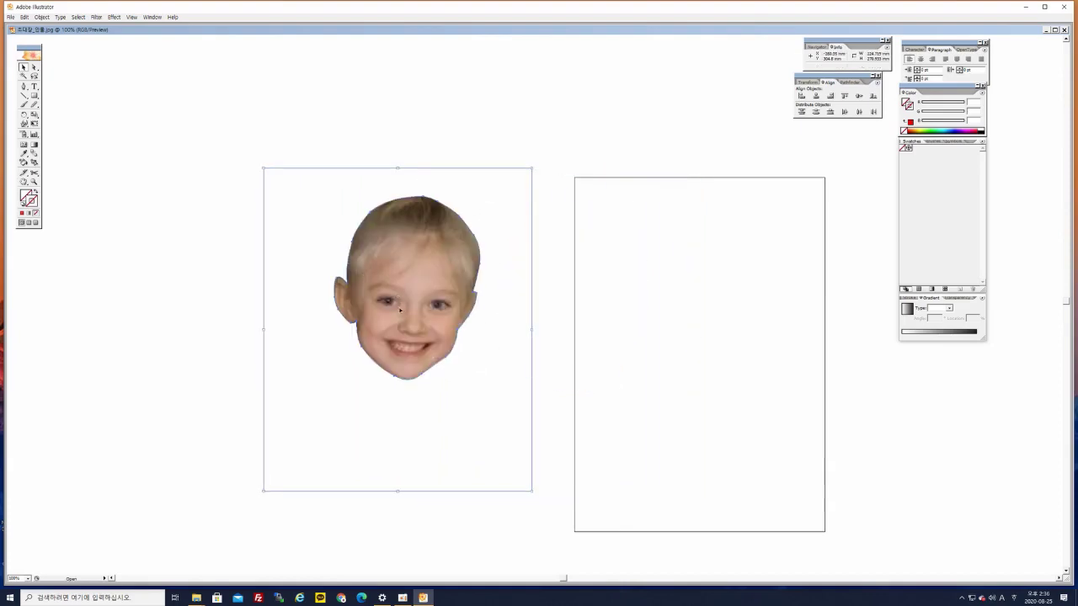
drag(425, 260, 519, 245)
click(241, 173)
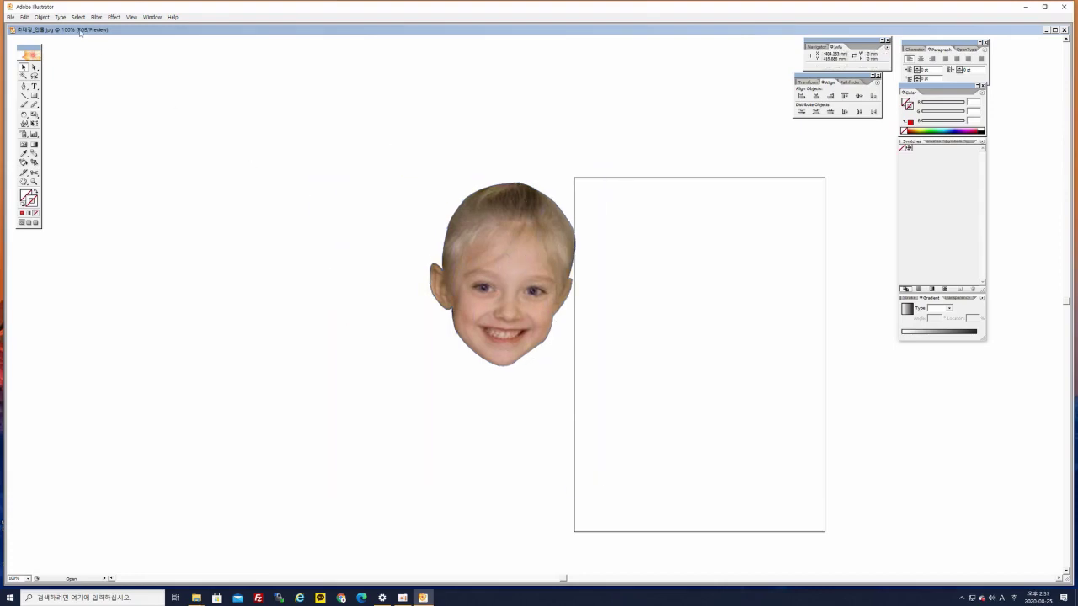
Open the rabbit-ear headband image 초대장_토끼귀 from the desktop
click(10, 16)
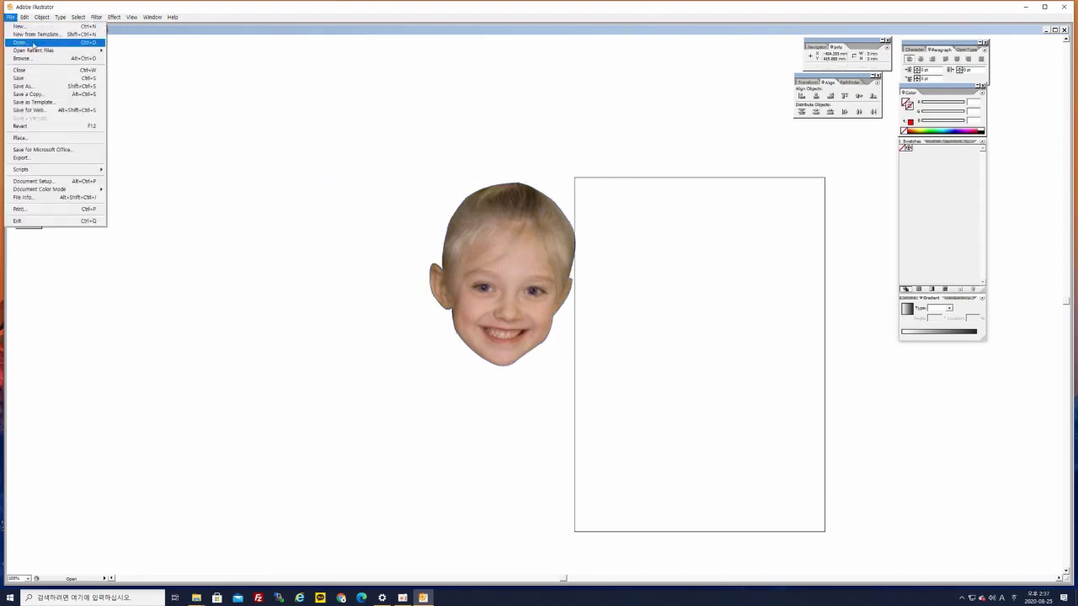
click(26, 38)
drag(273, 68, 276, 135)
mouse_move(277, 135)
mouse_down()
mouse_move(266, 84)
mouse_move(267, 141)
mouse_up()
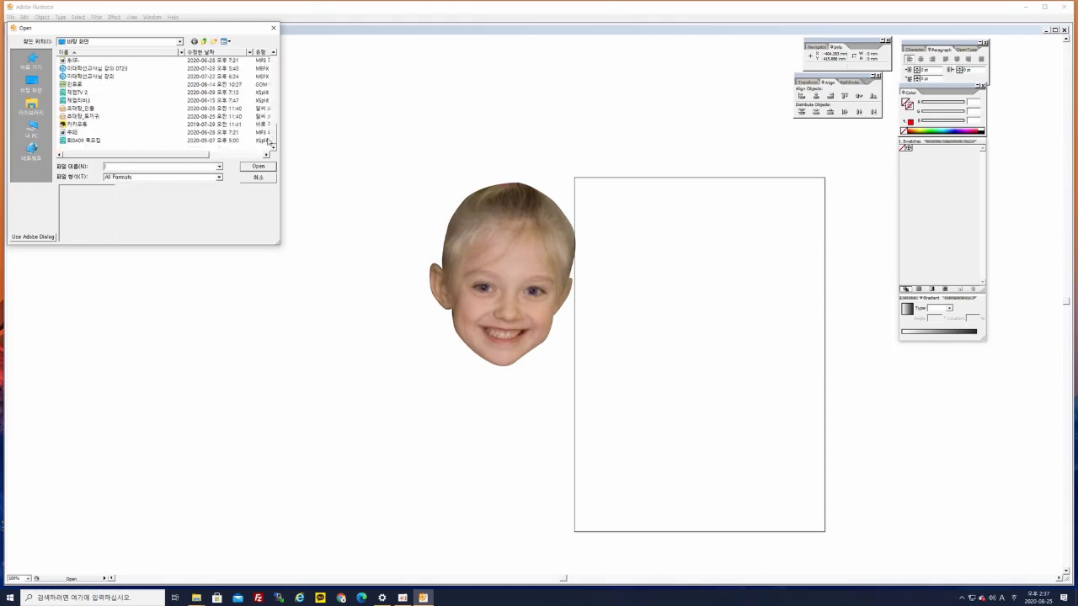
double_click(82, 117)
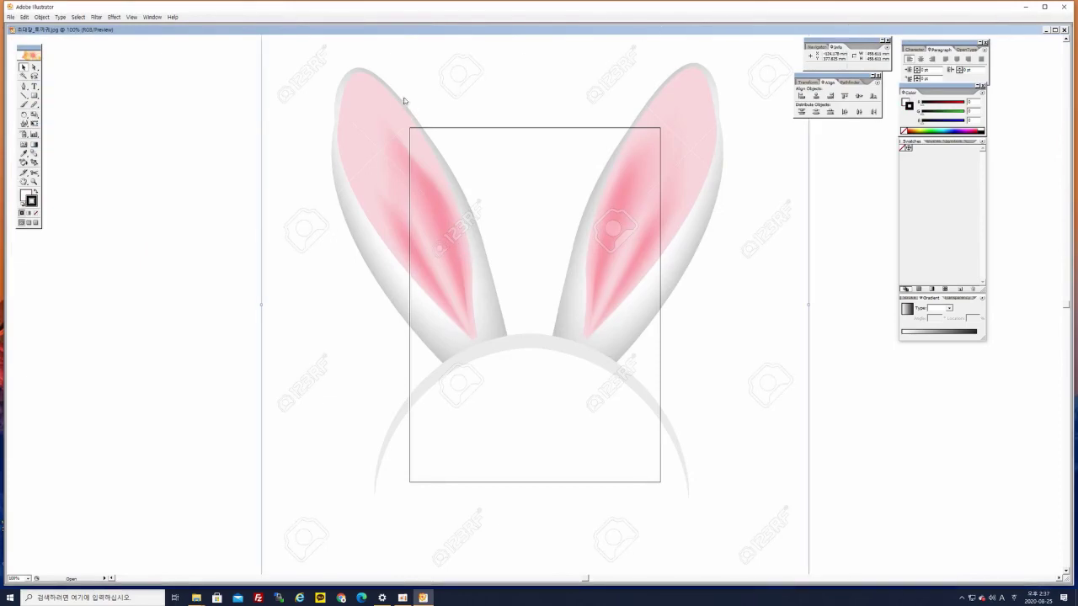
Transfer the rabbit-ear image into the 초대장_인물.jpg document by pasting it there
drag(1011, 30, 684, 115)
click(737, 116)
drag(241, 357, 364, 353)
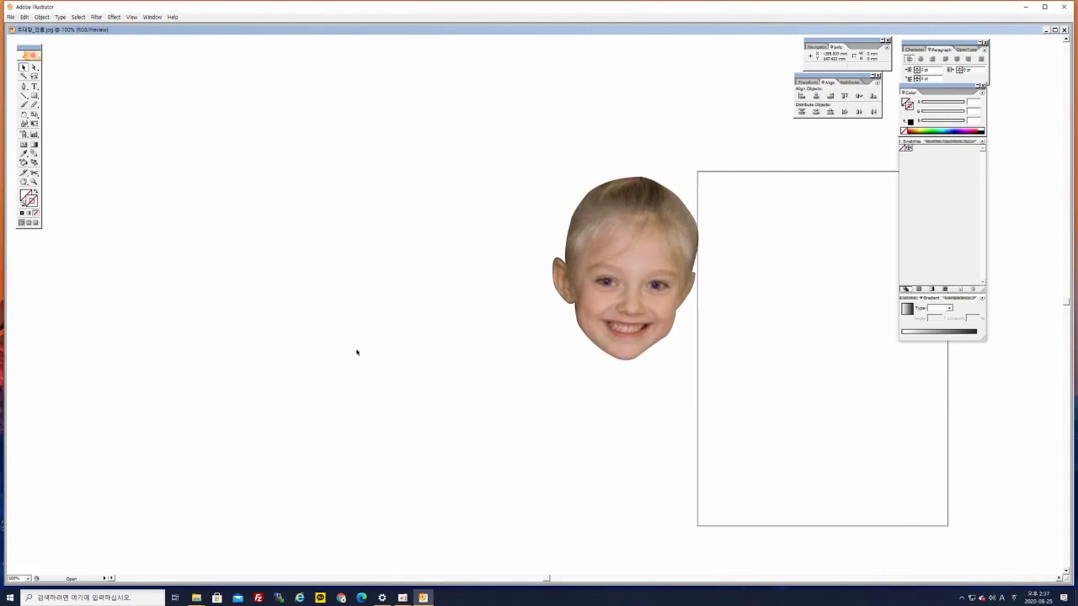
key(ctrl+v)
Move the pasted rabbit-ear image left of the clipped head and scale it down to about 306 mm square
drag(542, 291, 696, 286)
drag(606, 270, 222, 242)
drag(341, 175, 356, 264)
drag(631, 103, 446, 284)
drag(251, 463, 318, 287)
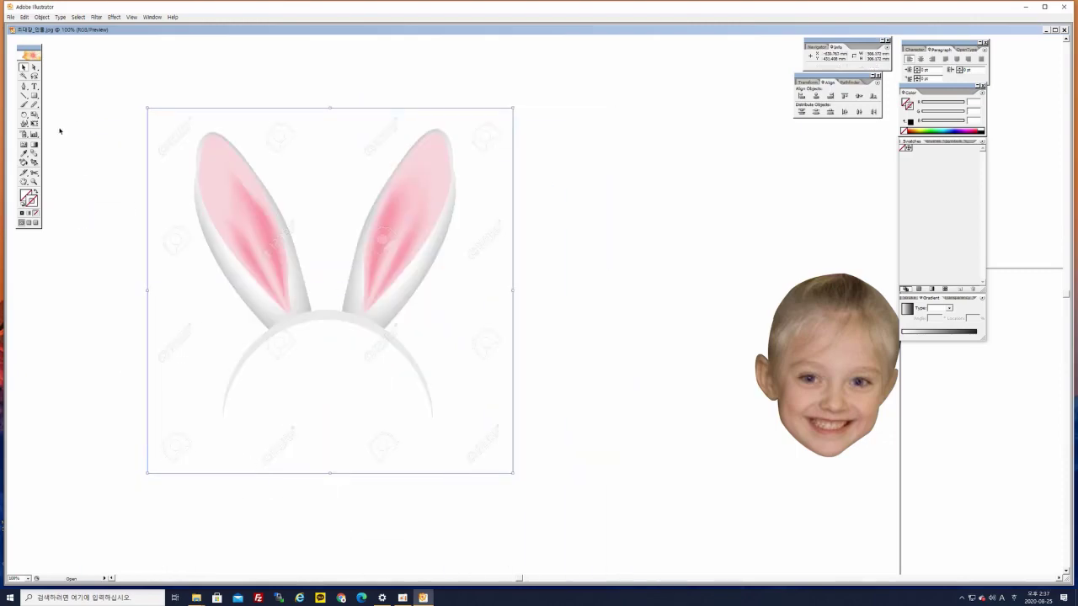
Lock the rabbit-ear image as a tracing template
click(41, 16)
mouse_move(60, 64)
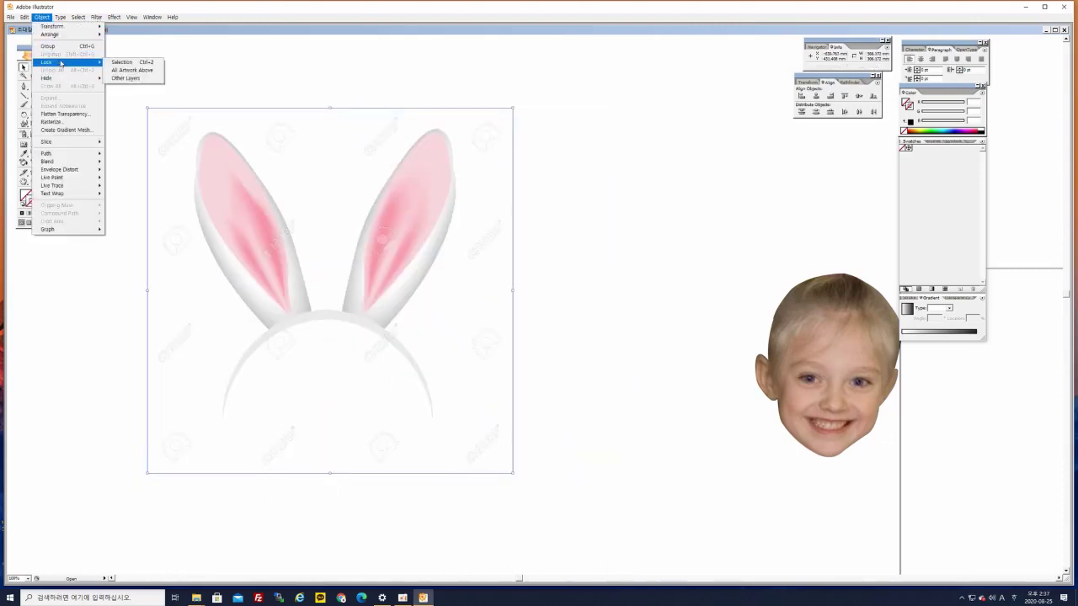
click(117, 63)
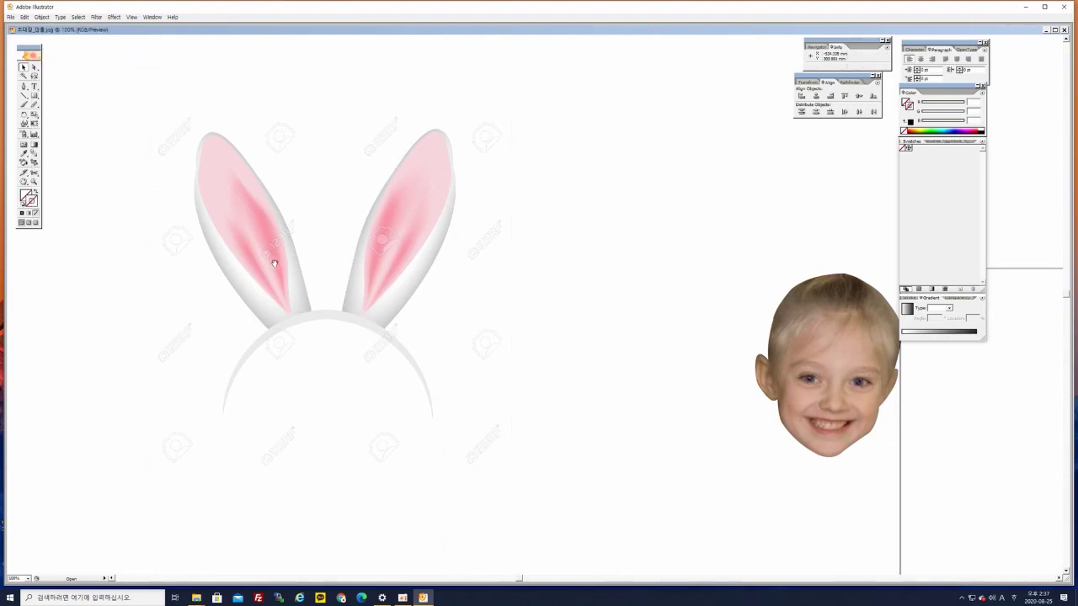
Start a Pen tool path at the left rabbit ear's base on the headband and trace up its outer edge
drag(276, 261, 356, 264)
key(ctrl+plus)
key(ctrl+plus)
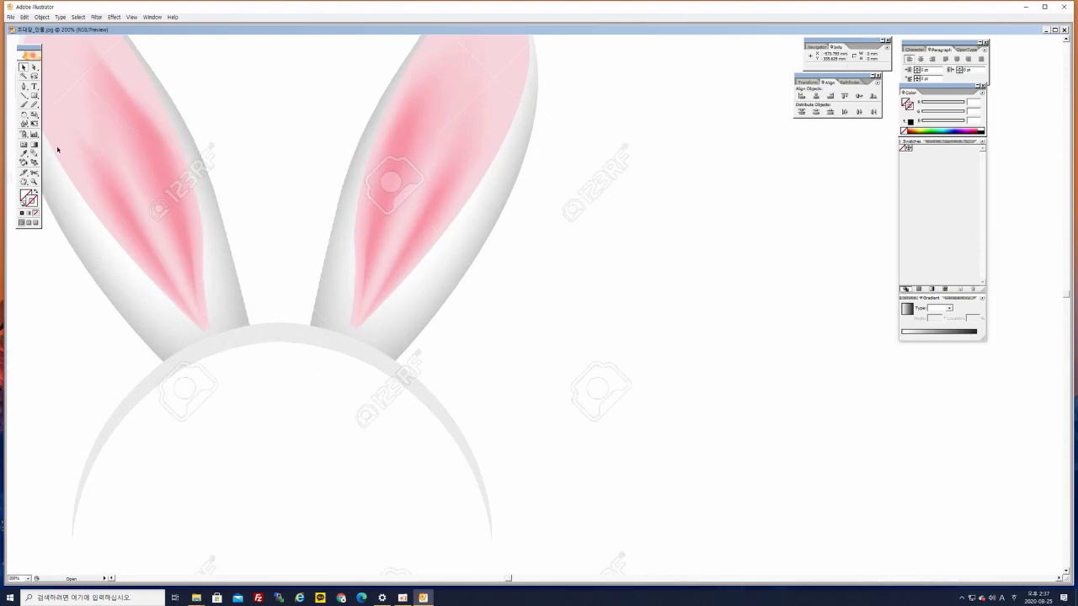
drag(96, 277, 295, 284)
key(ctrl+minus)
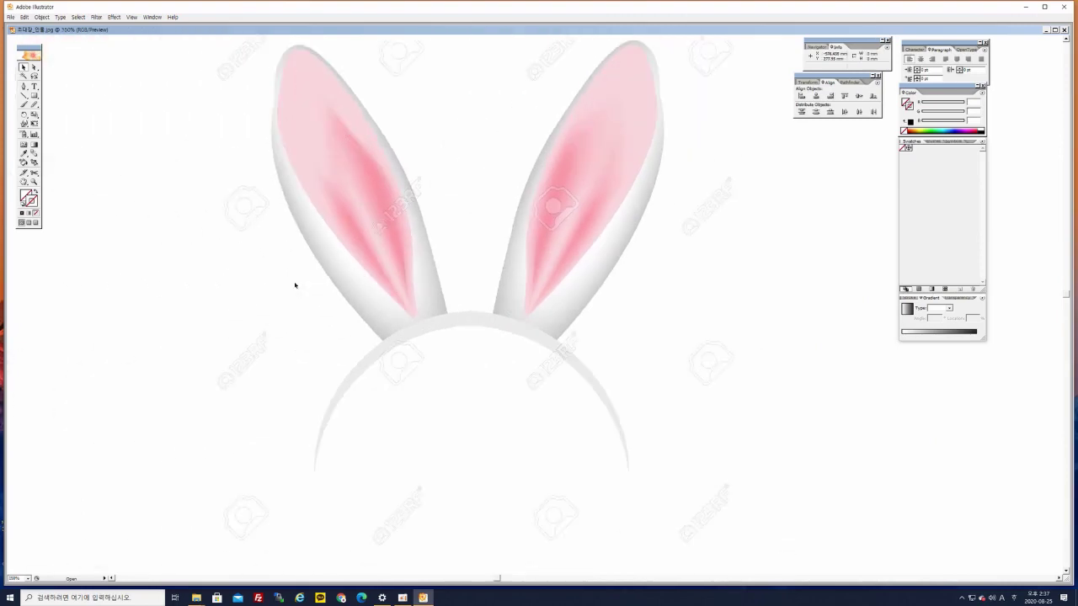
click(23, 86)
click(385, 343)
drag(354, 186, 308, 272)
drag(224, 205, 233, 105)
click(224, 205)
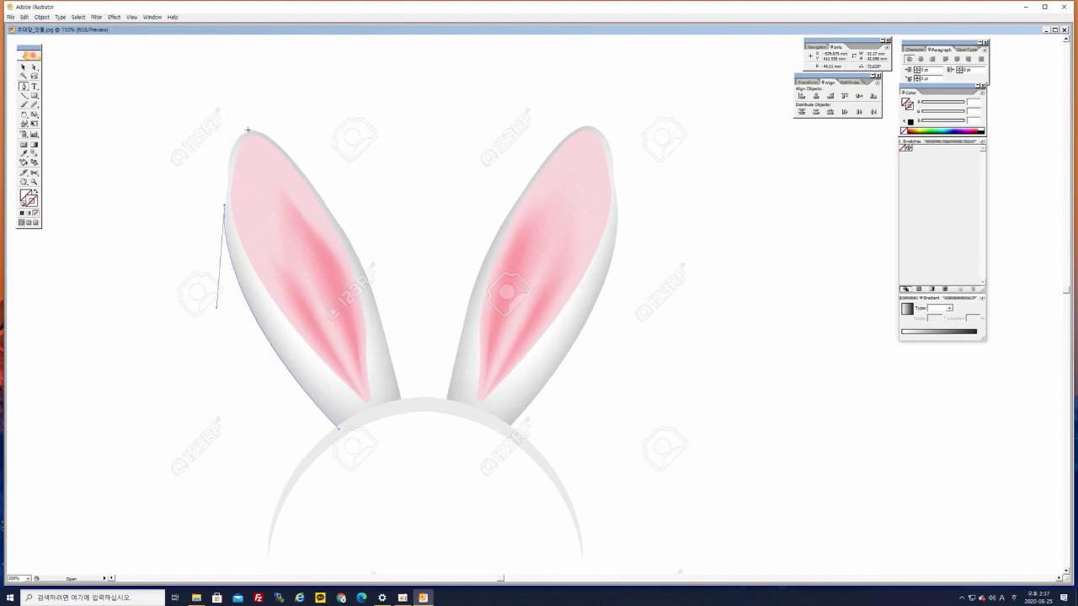
Continue the path over the left ear's tip and partway down its inner edge
drag(245, 132, 271, 117)
click(246, 132)
drag(289, 155, 320, 187)
drag(361, 263, 390, 322)
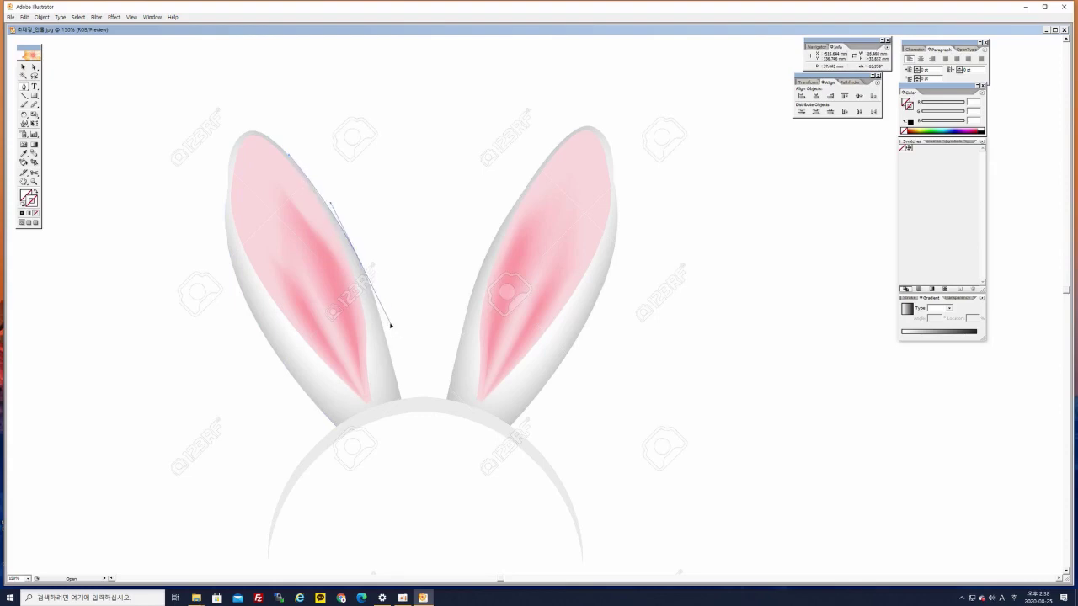
click(359, 268)
Trace the inner edge down to the headband and close the left ear outline at its starting point
drag(404, 405, 410, 451)
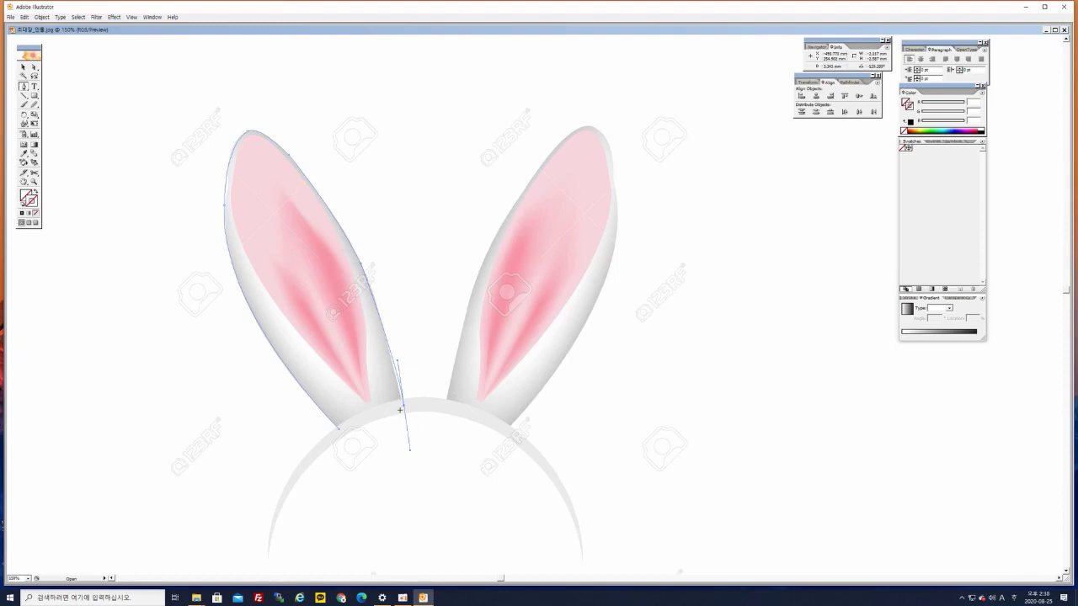
key(ctrl+z)
drag(404, 407, 419, 489)
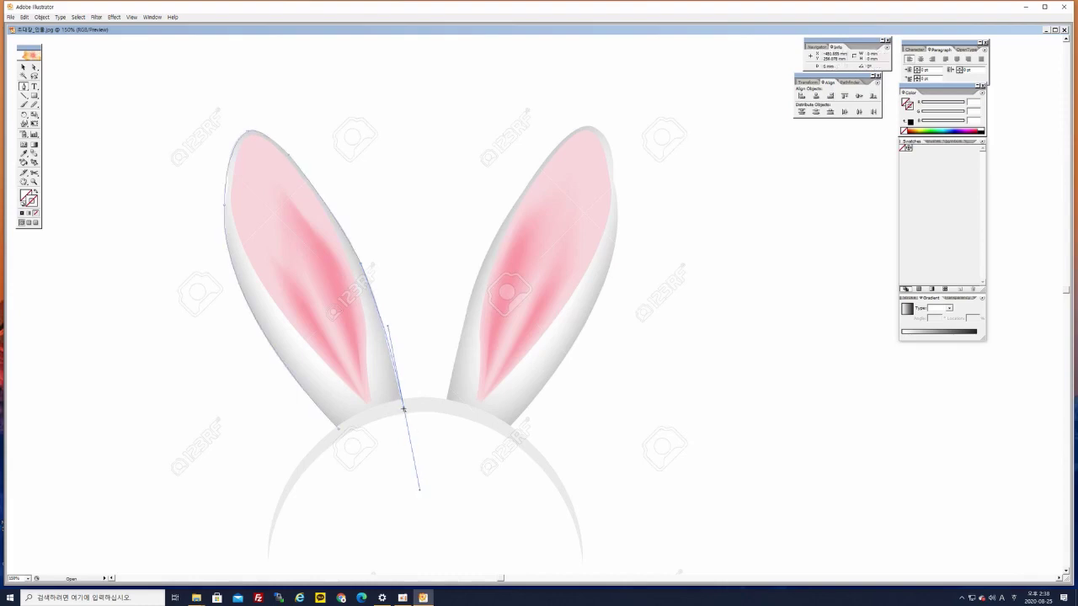
click(403, 409)
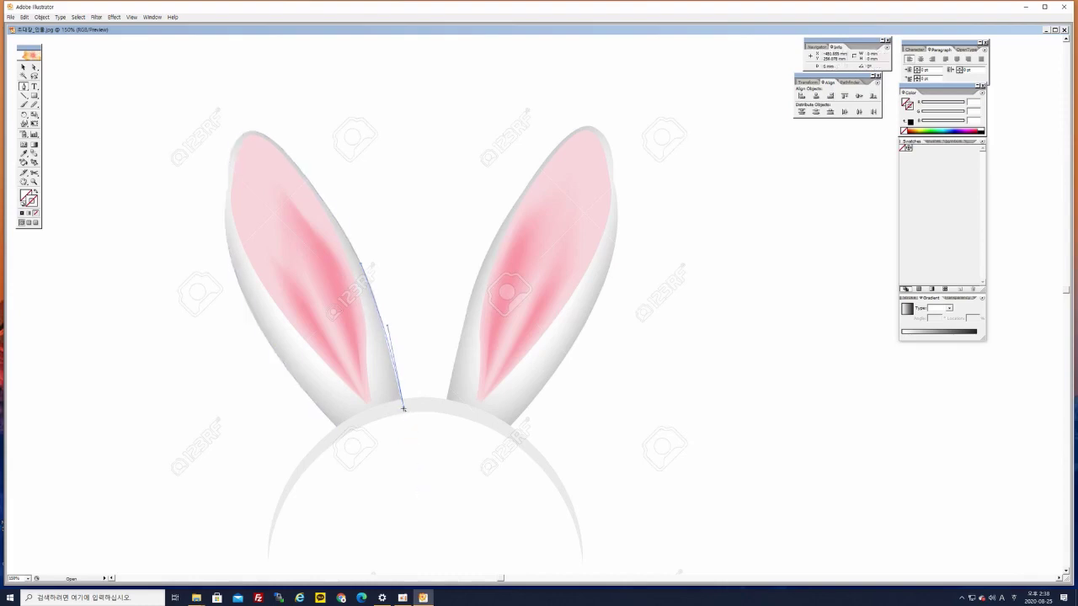
click(339, 430)
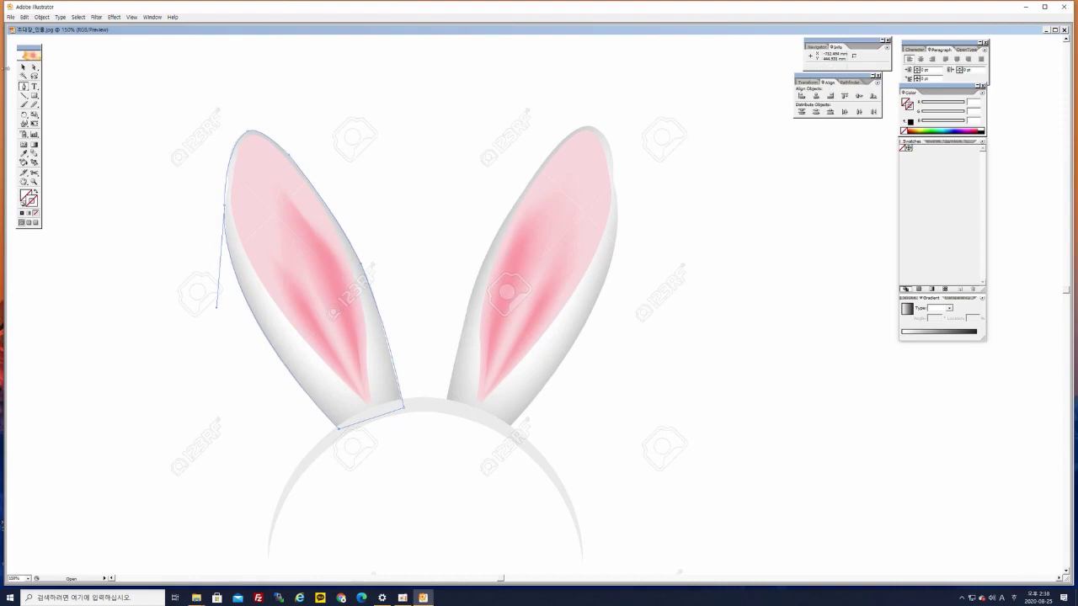
Load the Default_RGB swatch library and apply a dark red stroke to the left ear outline
click(23, 66)
click(126, 100)
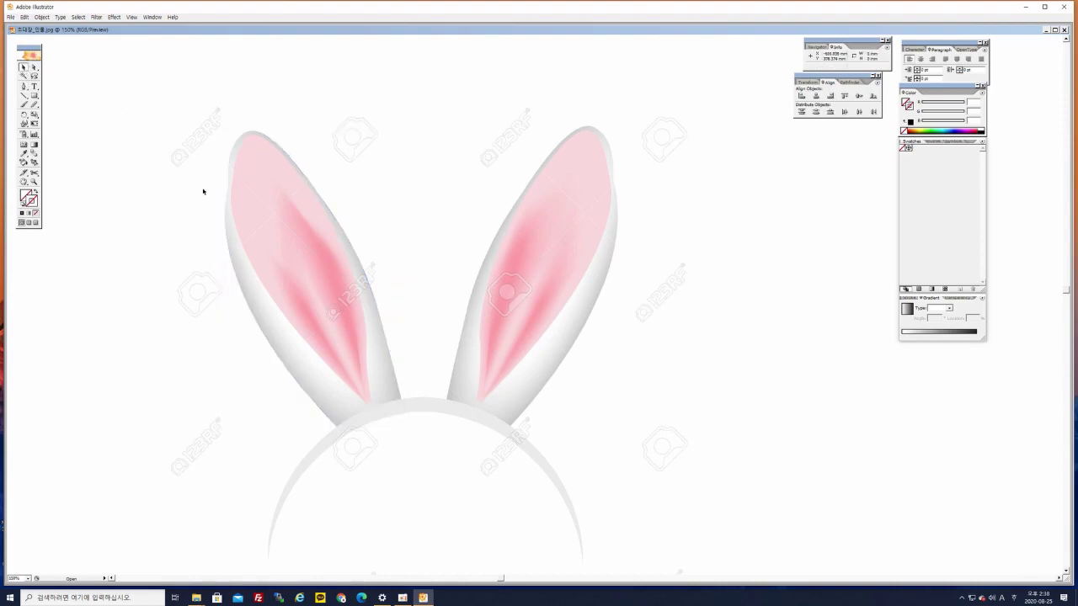
drag(176, 161, 271, 233)
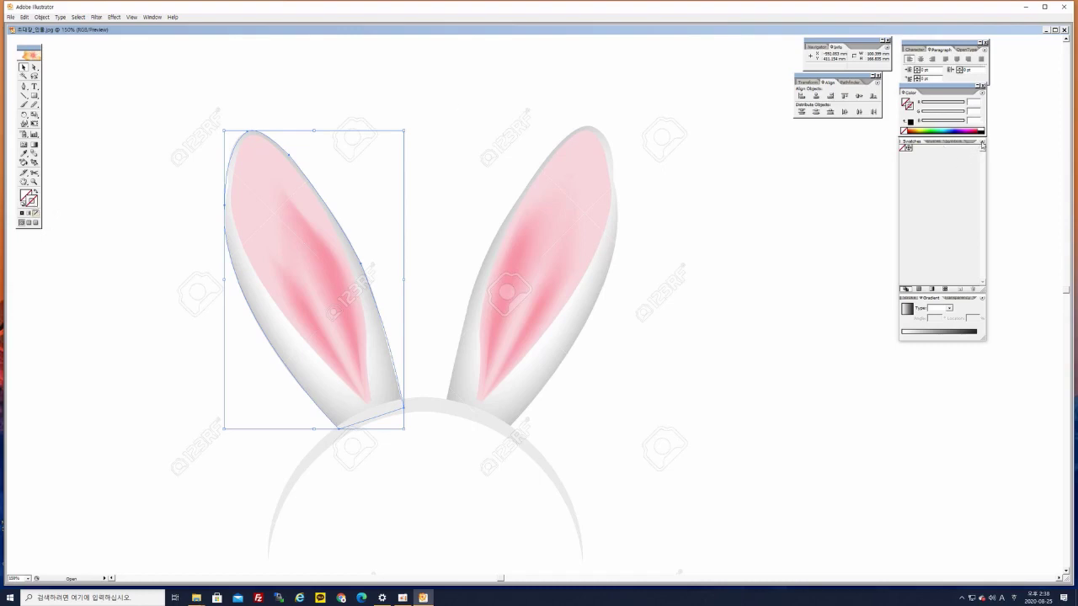
click(982, 145)
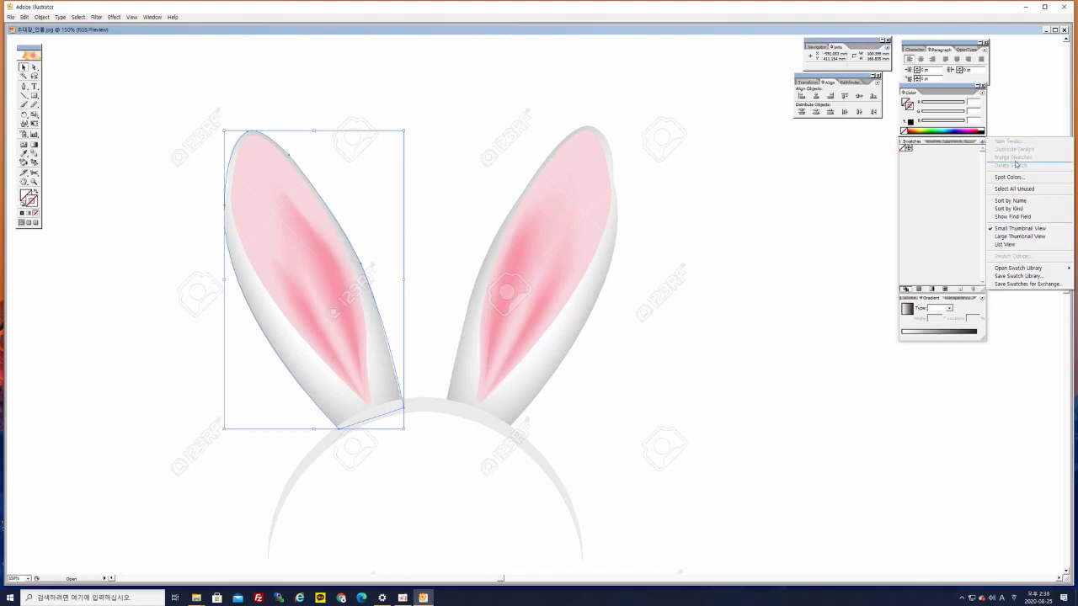
mouse_move(1015, 268)
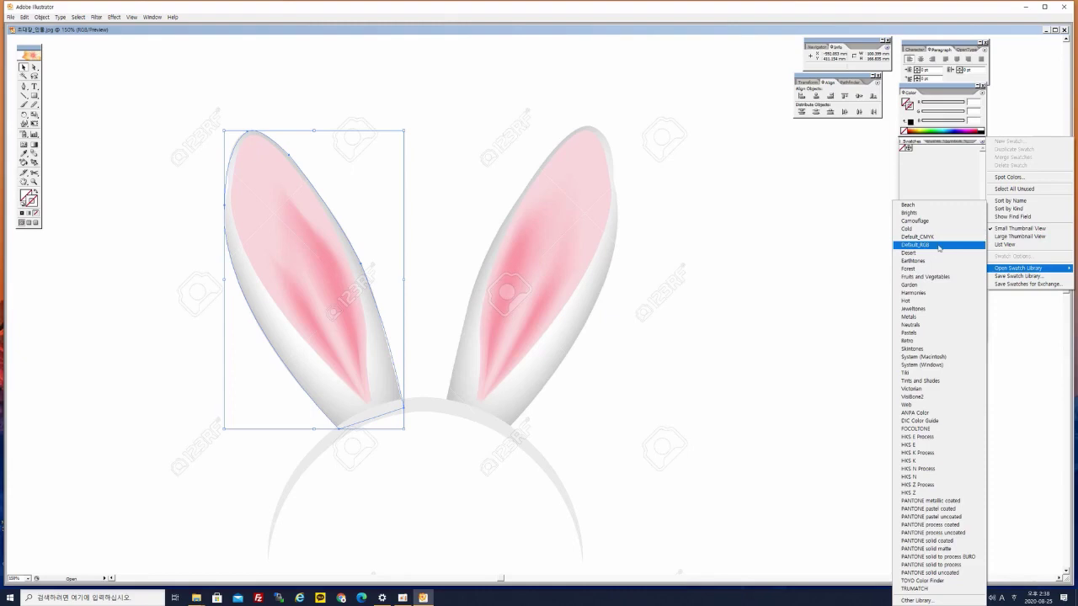
click(939, 245)
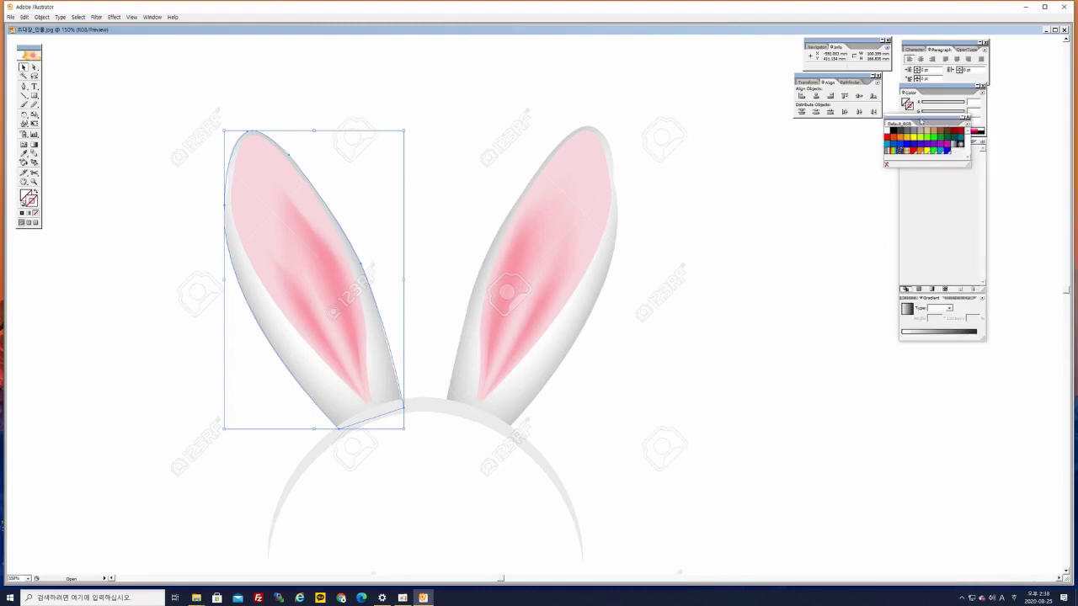
drag(933, 119, 966, 223)
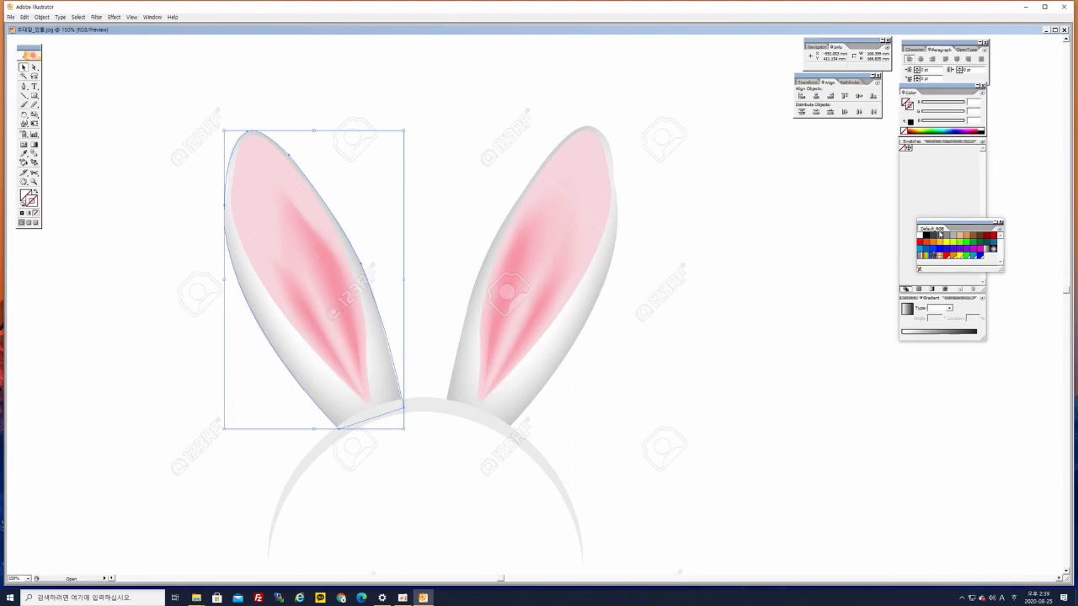
click(994, 237)
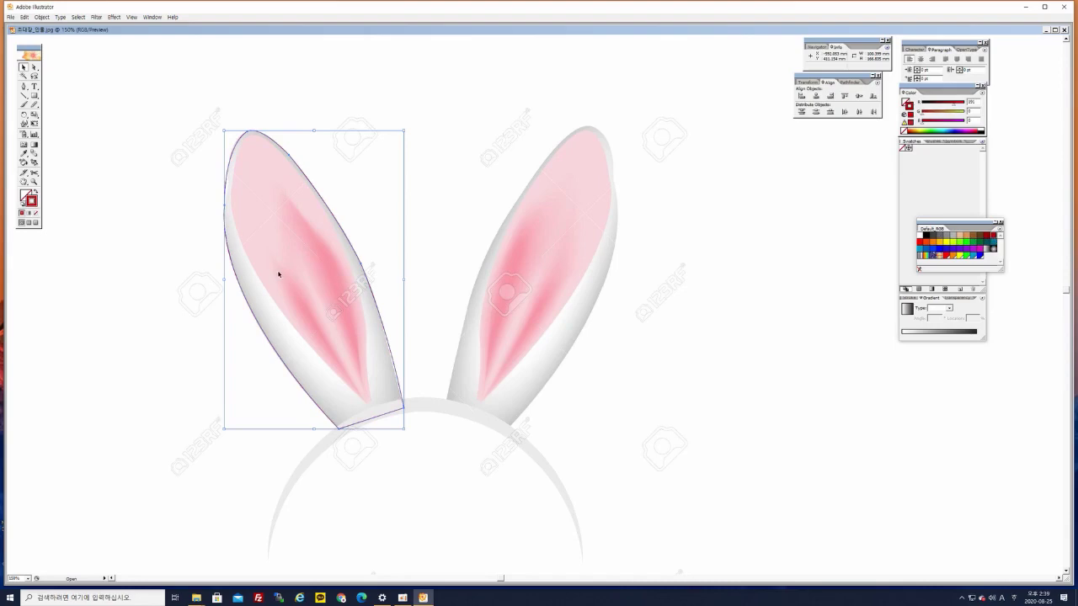
Start tracing the left ear's pink inner area with the Pen tool, curving over its tip, and show the rulers
click(143, 243)
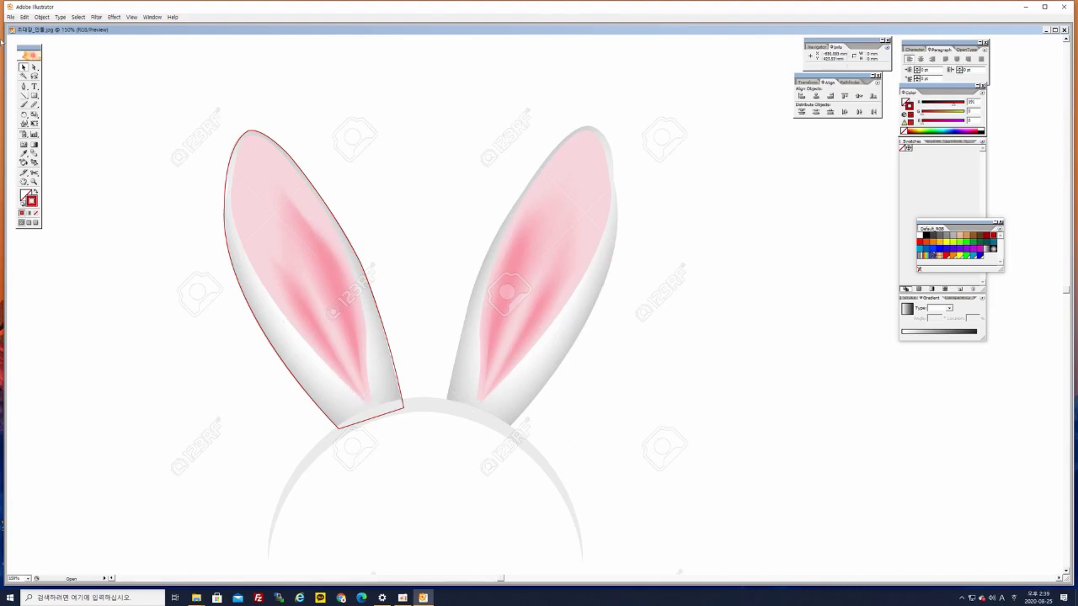
click(23, 86)
key(ctrl+plus)
key(ctrl+plus)
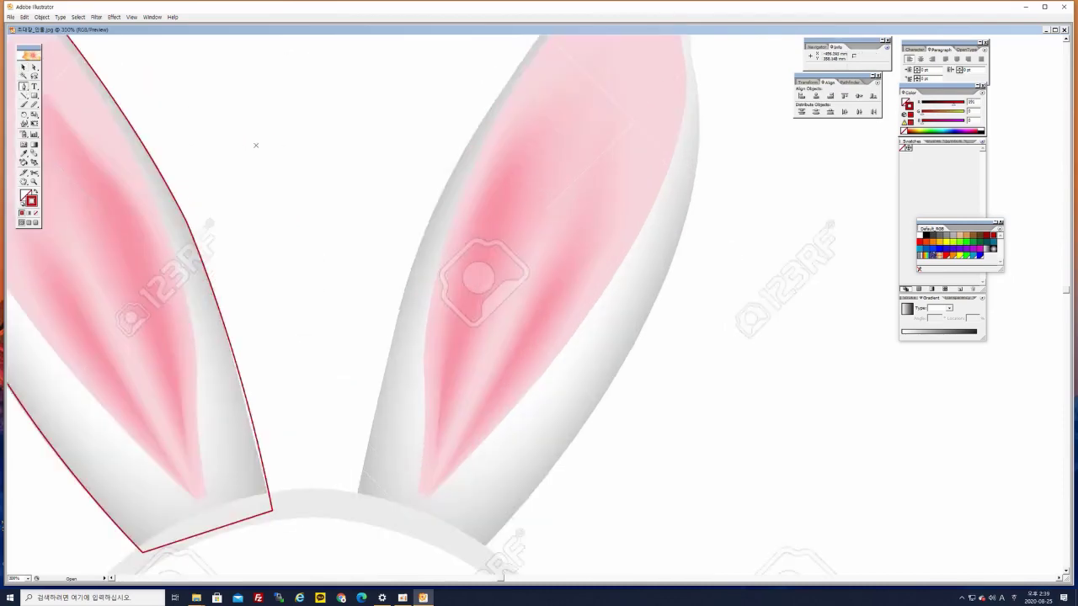
drag(370, 330, 575, 375)
drag(393, 140, 483, 278)
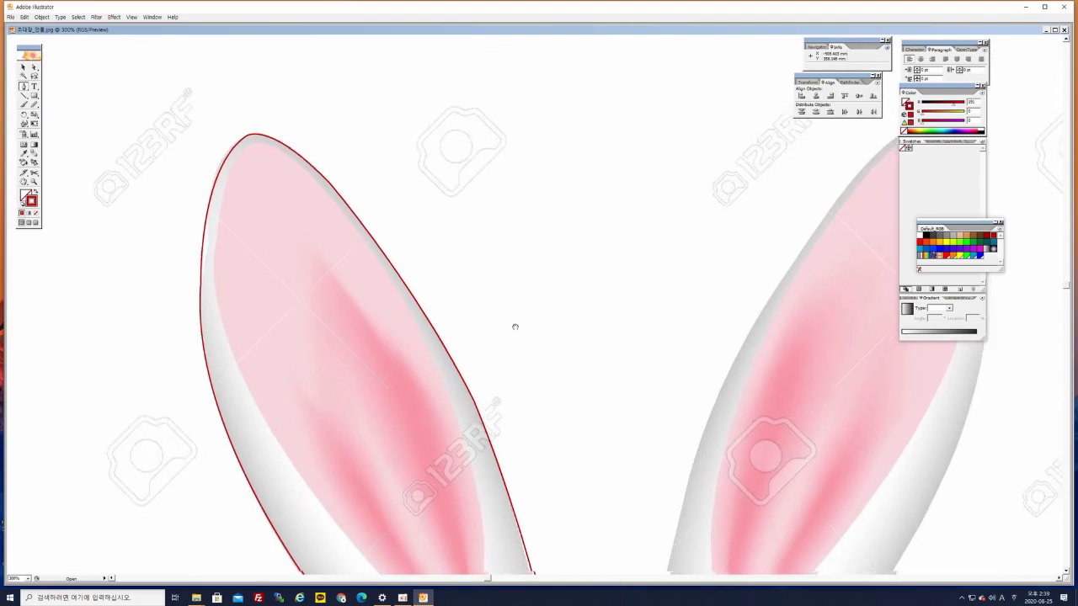
drag(515, 328, 457, 207)
drag(410, 150, 474, 269)
click(241, 179)
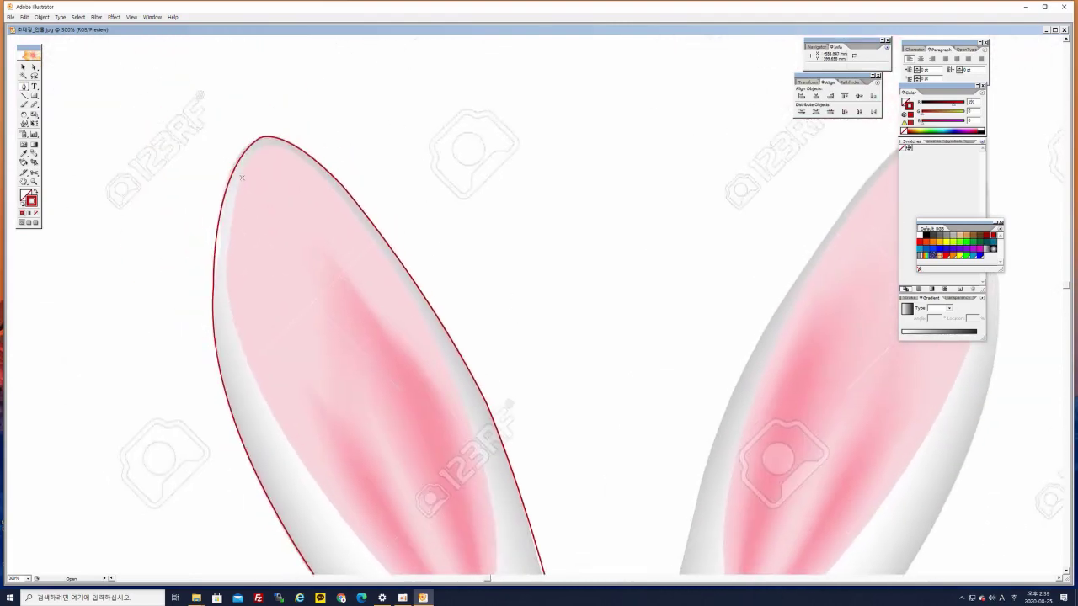
drag(323, 181, 398, 257)
key(ctrl+r)
Continue the inner path down the right edge of the left ear's pink area and around its pointed lower end
drag(374, 272, 343, 218)
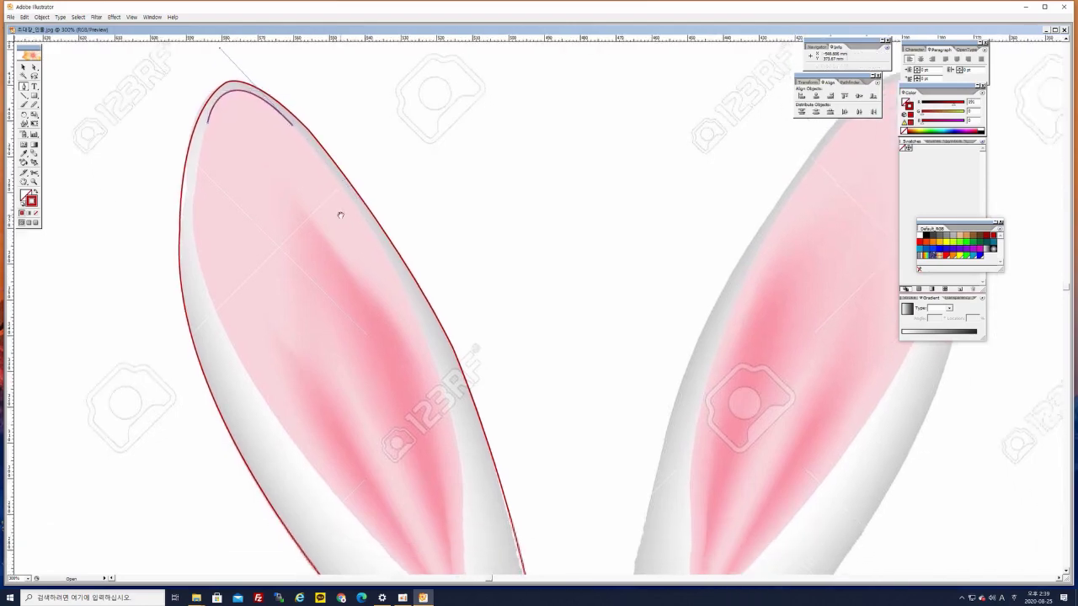
drag(414, 311, 469, 233)
click(413, 311)
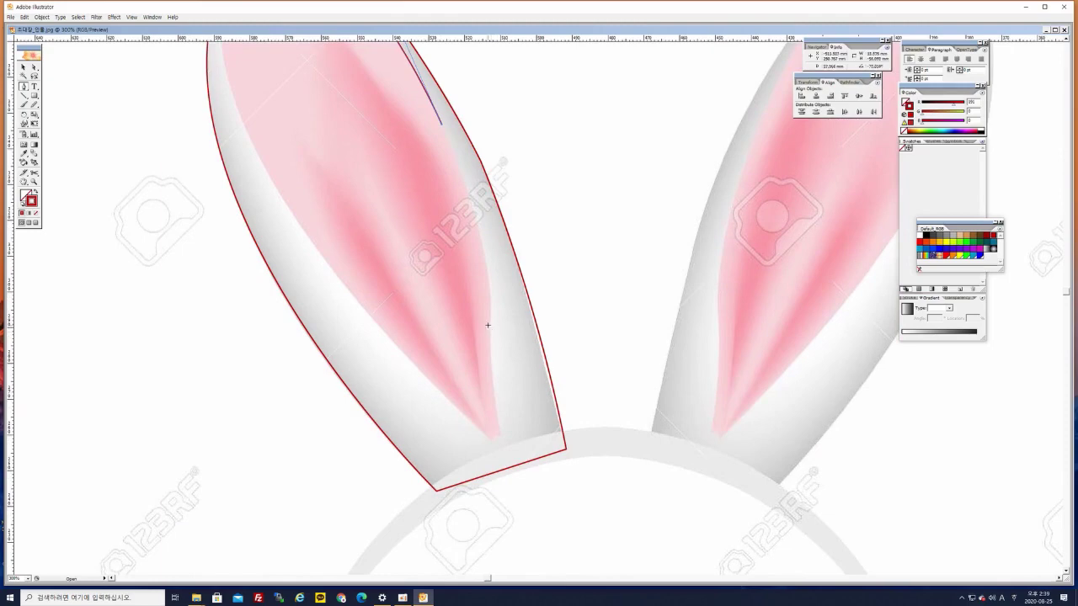
drag(489, 291, 498, 379)
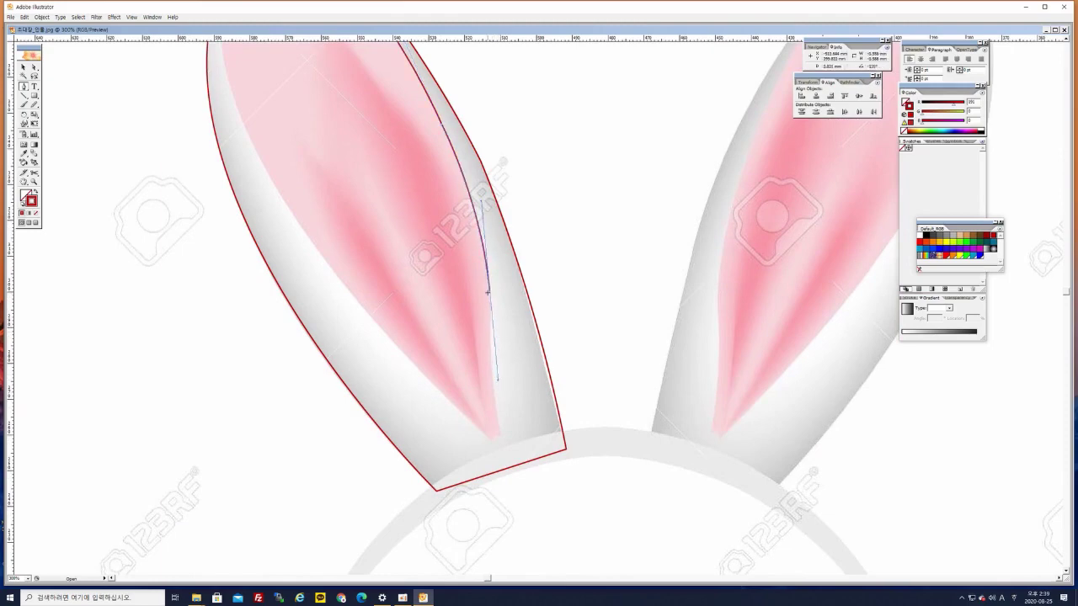
scroll(498, 379, down, 3)
drag(500, 338, 514, 385)
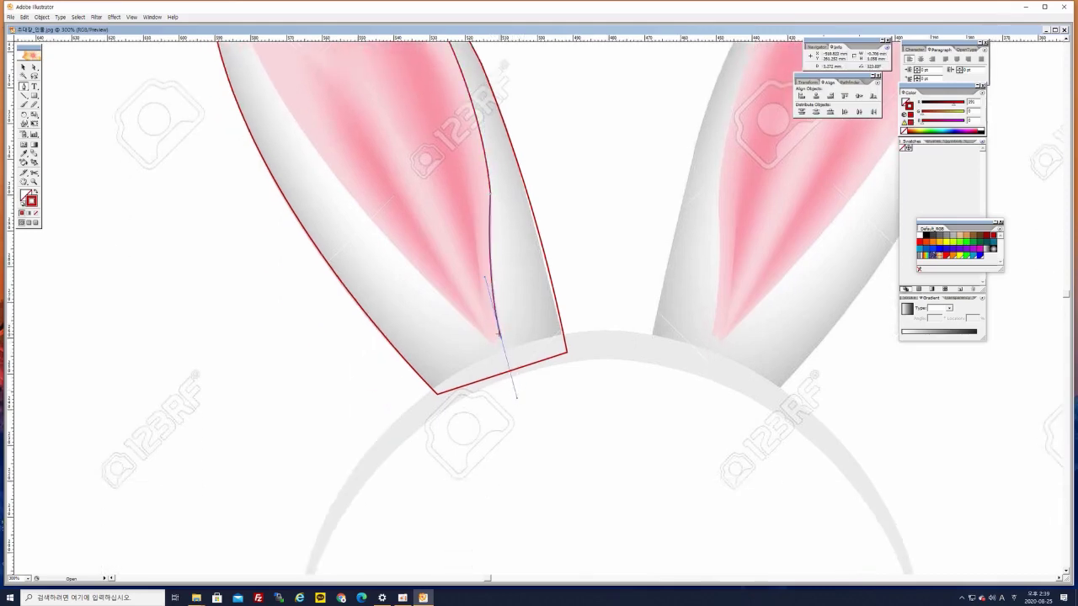
click(502, 339)
click(492, 346)
Trace up the left edge of the pink area and close the inner outline at its starting point
drag(449, 260, 537, 332)
mouse_move(393, 196)
mouse_down()
mouse_move(320, 241)
mouse_move(336, 301)
mouse_move(302, 292)
mouse_move(230, 192)
mouse_up()
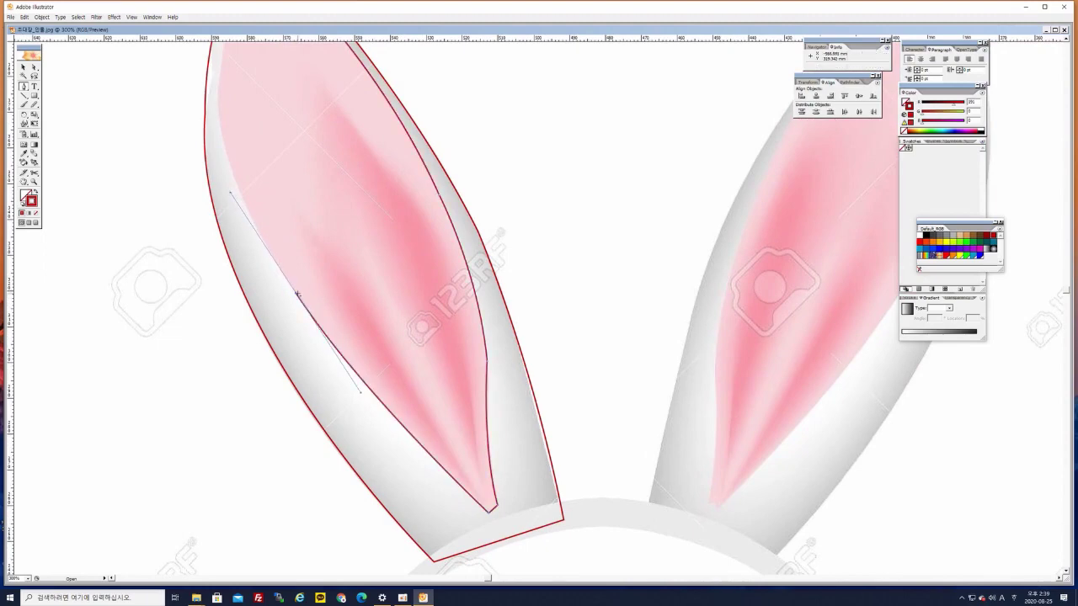
click(295, 293)
drag(292, 220, 406, 387)
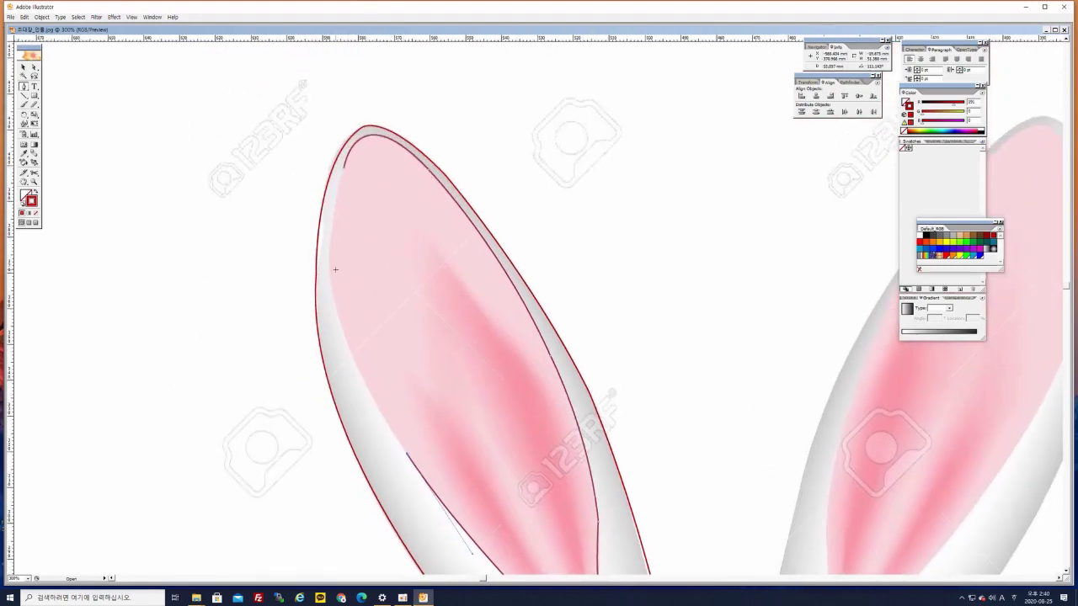
drag(328, 267, 316, 201)
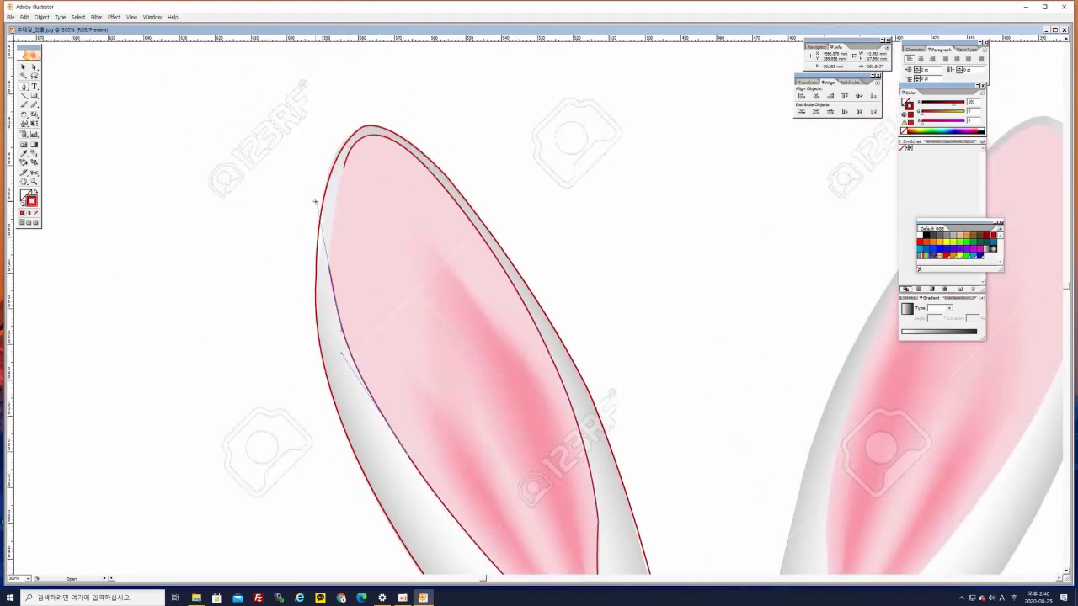
click(329, 267)
scroll(358, 303, up, 2)
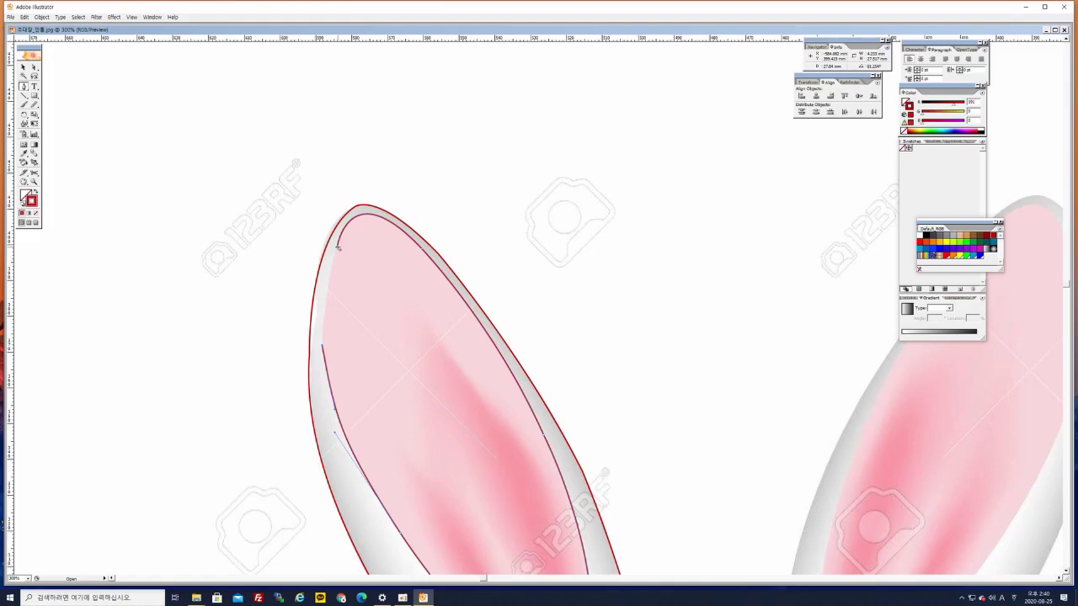
drag(337, 247, 344, 225)
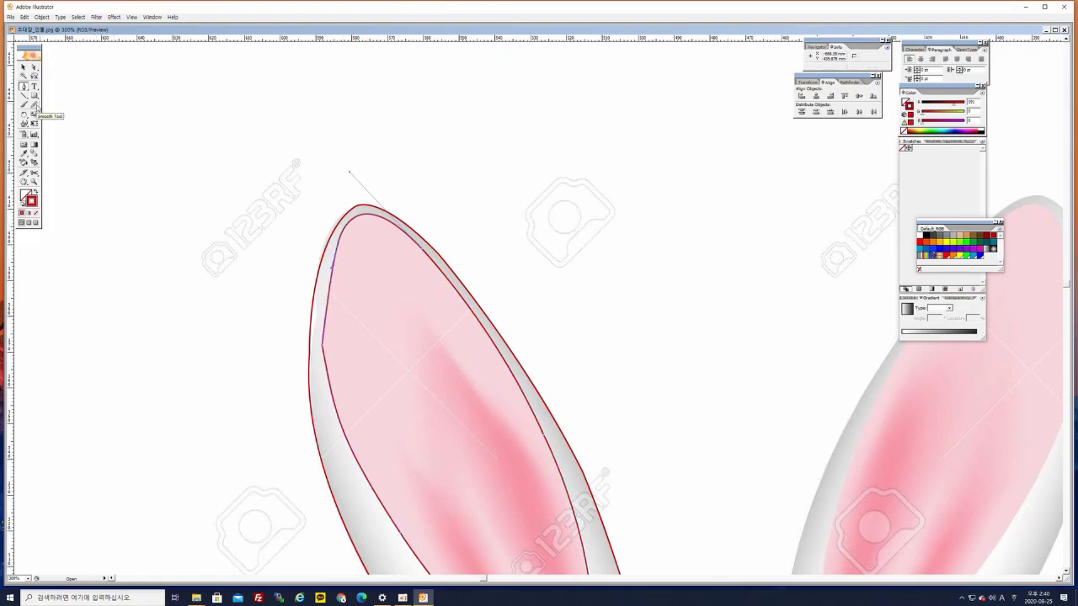
Adjust the anchor point on the inner outline's upper left edge with the Direct Selection tool
click(35, 105)
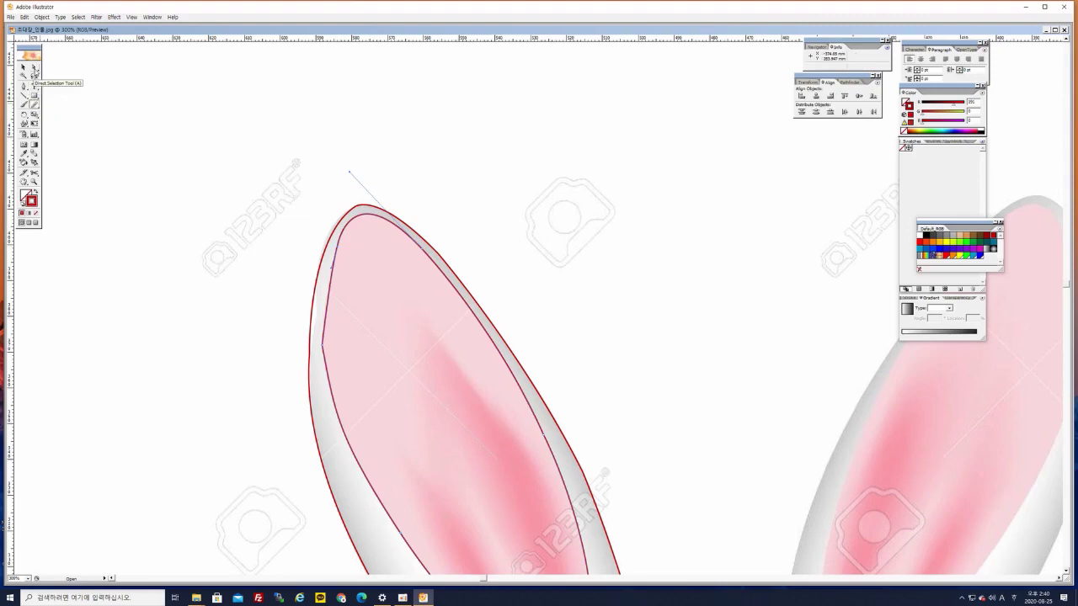
click(34, 73)
click(322, 344)
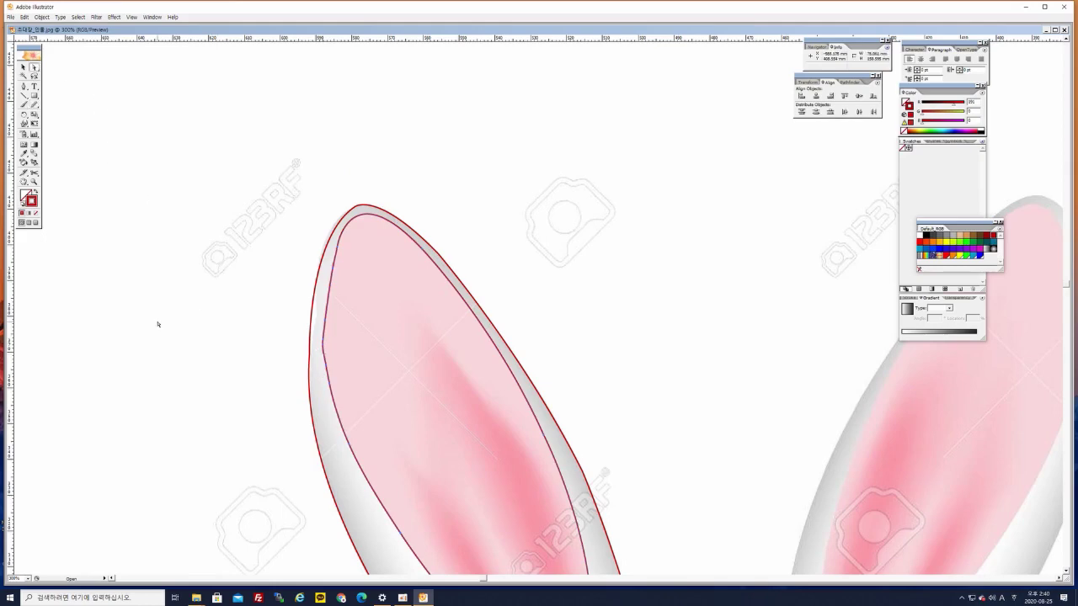
drag(387, 378, 359, 234)
click(327, 224)
drag(325, 221, 327, 222)
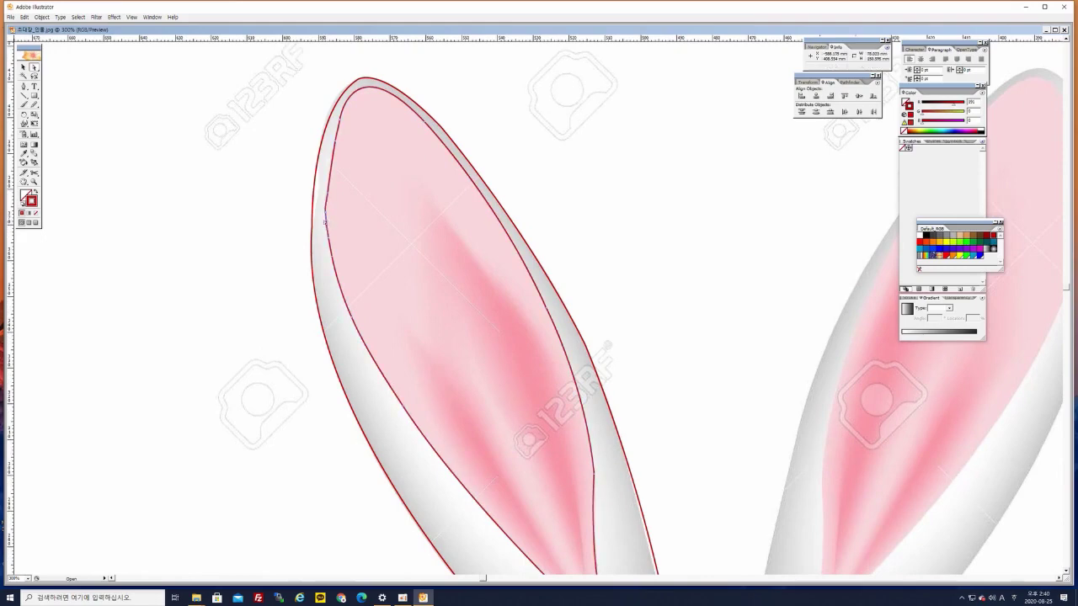
drag(327, 215, 328, 215)
click(274, 225)
Fine-tune the curve handle at that left-edge anchor to soften the bend in the inner outline
key(ctrl+plus)
drag(257, 205, 482, 347)
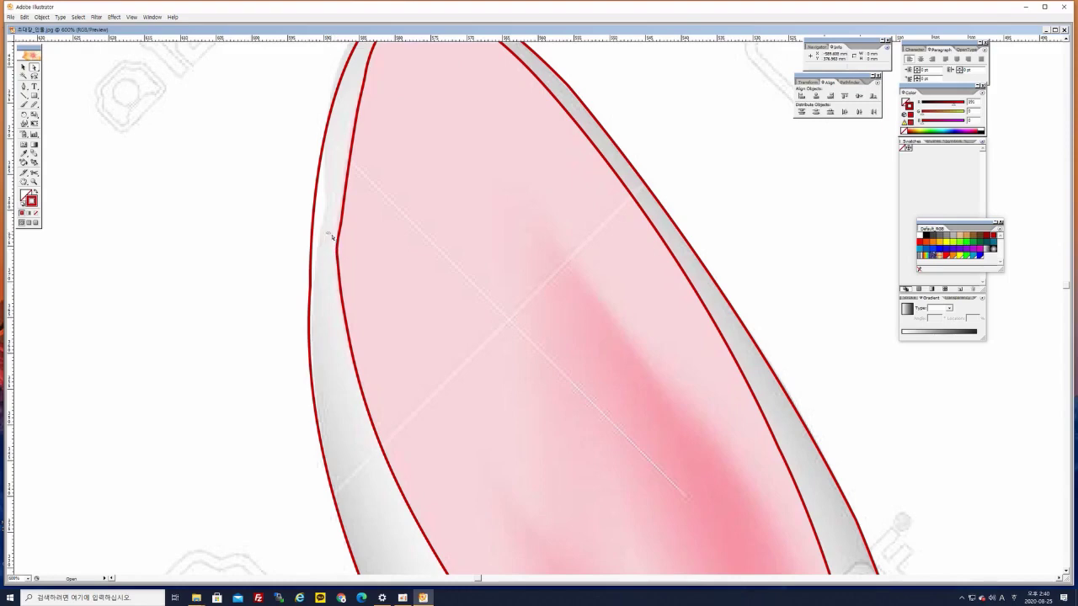
click(344, 256)
drag(337, 246, 337, 261)
drag(337, 261, 335, 271)
click(247, 266)
Smooth the kink on the inner outline's lower right edge with the Smooth tool
drag(522, 243, 391, 386)
mouse_move(455, 413)
mouse_down()
mouse_move(450, 393)
mouse_move(445, 414)
mouse_move(441, 308)
mouse_move(373, 248)
mouse_move(499, 259)
mouse_up()
drag(604, 440, 544, 349)
drag(613, 419, 556, 390)
click(512, 298)
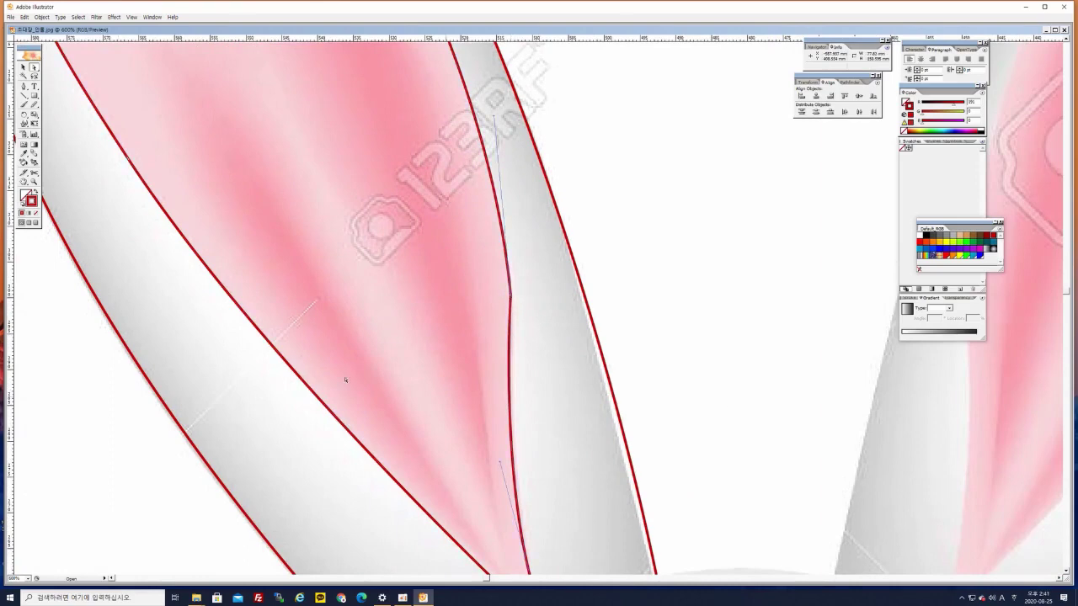
click(34, 105)
drag(508, 261, 509, 379)
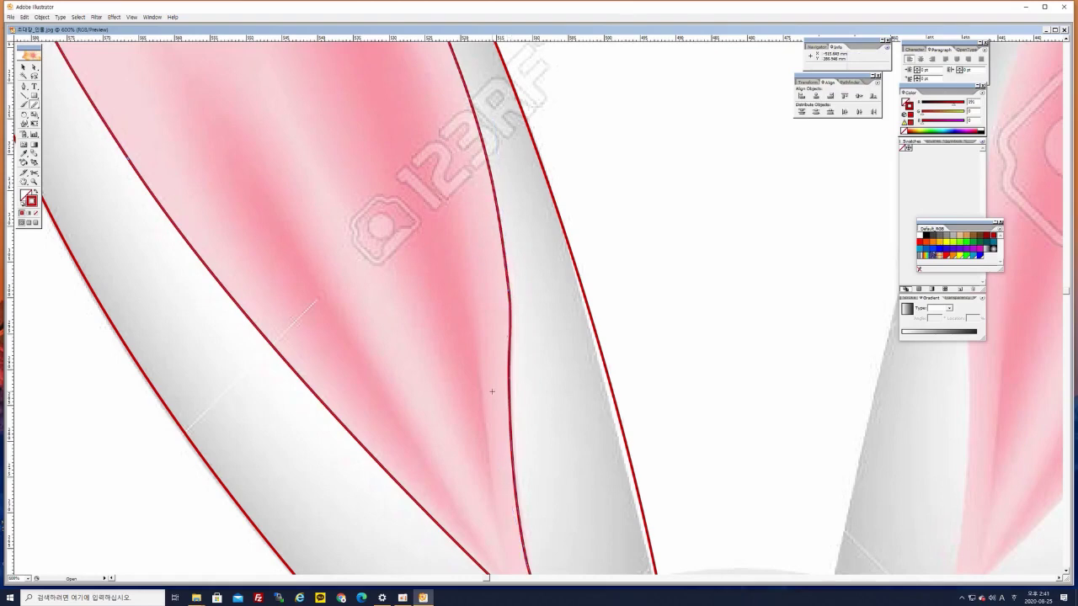
Group the left ear's outer and inner outlines and place a duplicate of the group toward the right ear
key(ctrl+minus)
key(ctrl+minus)
key(ctrl+minus)
key(ctrl+minus)
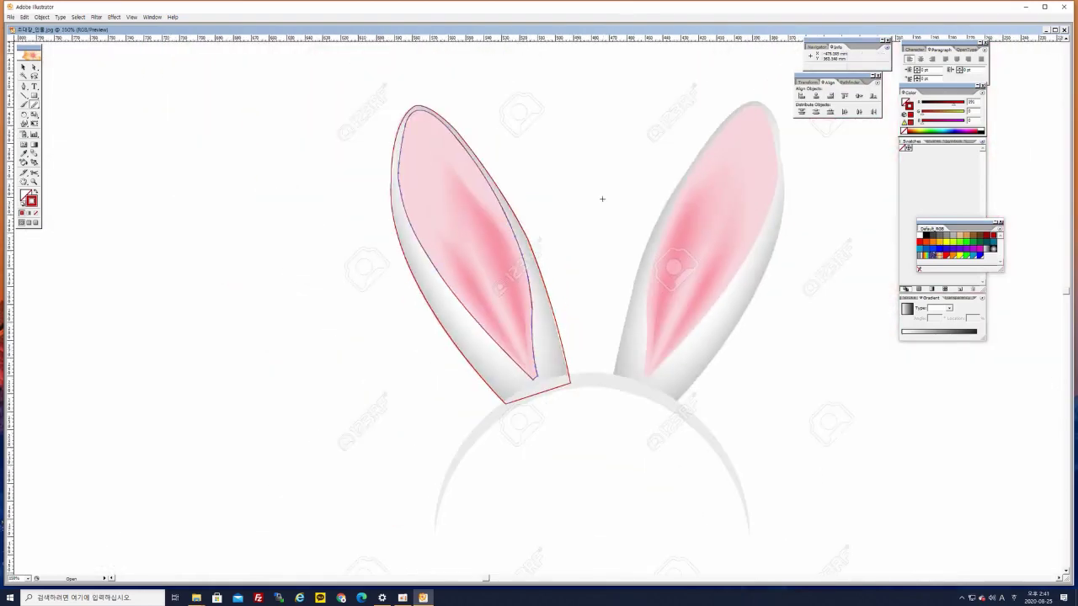
drag(773, 378, 551, 306)
drag(177, 81, 447, 412)
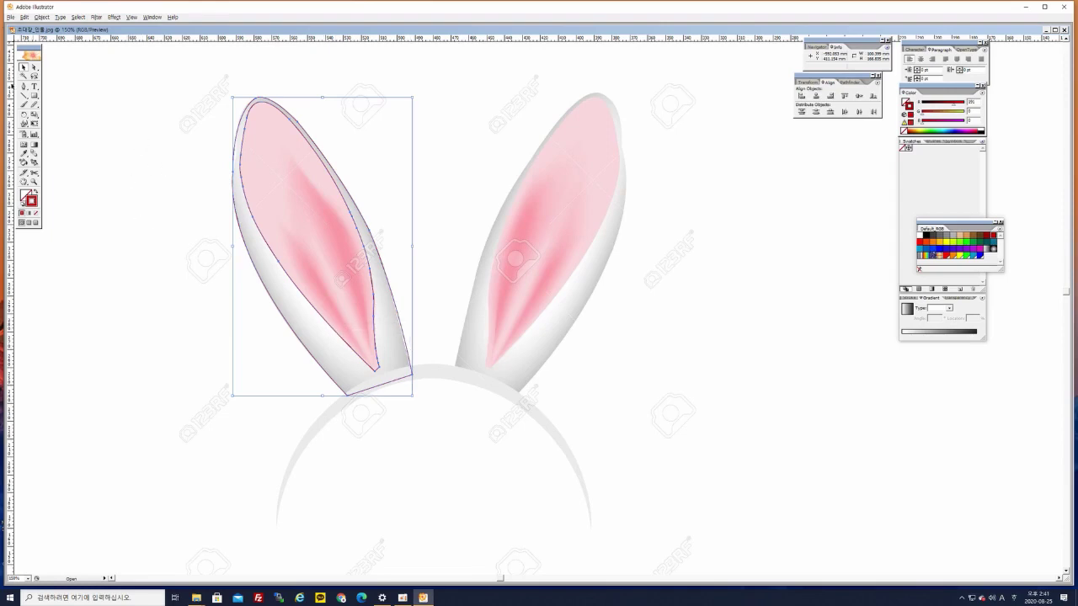
key(a)
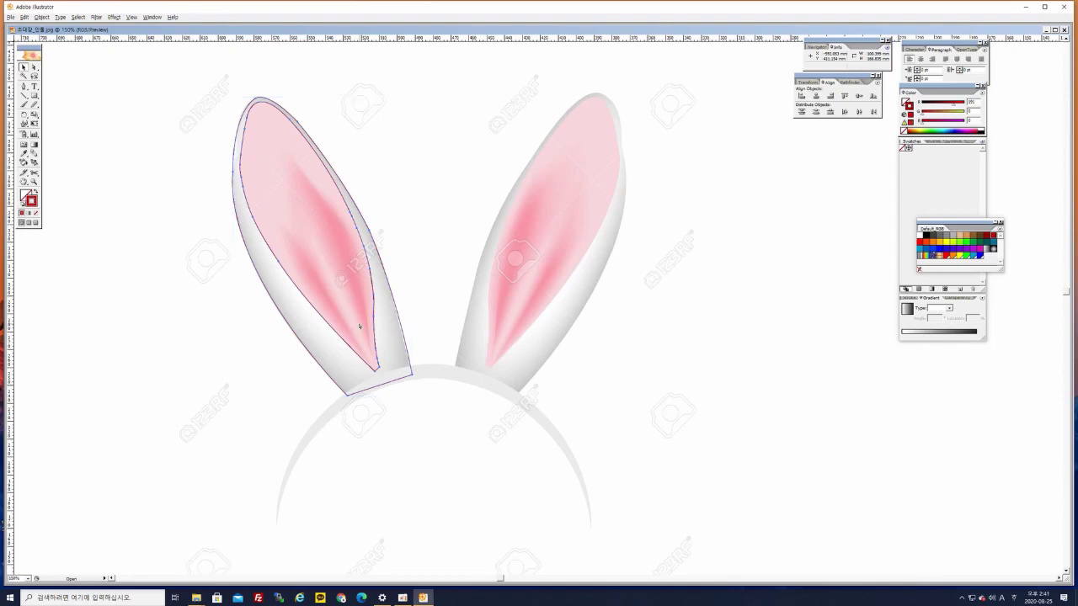
click(438, 255)
key(v)
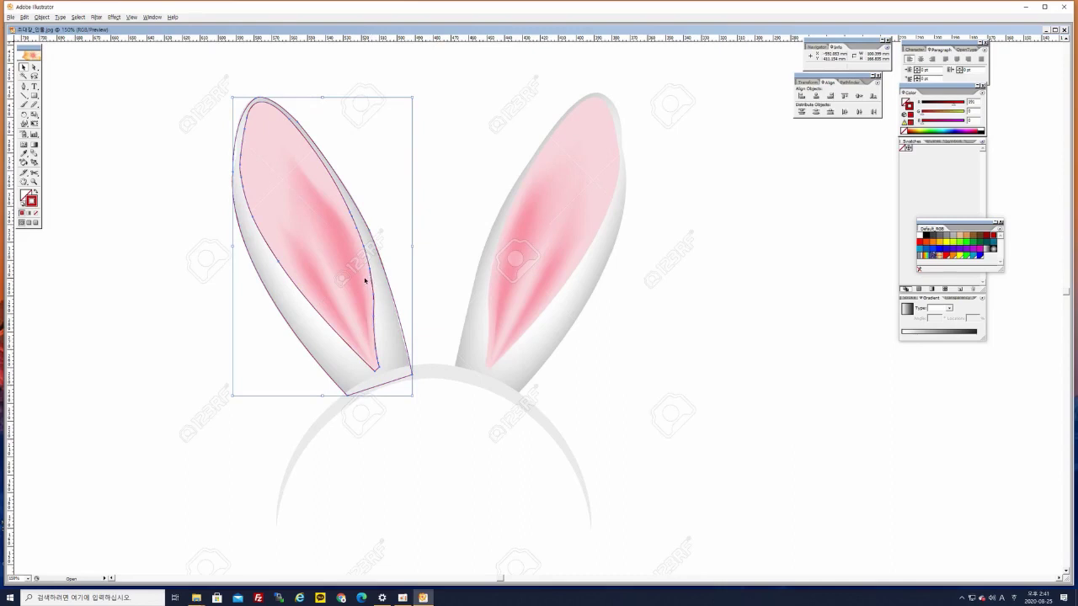
drag(373, 289, 556, 293)
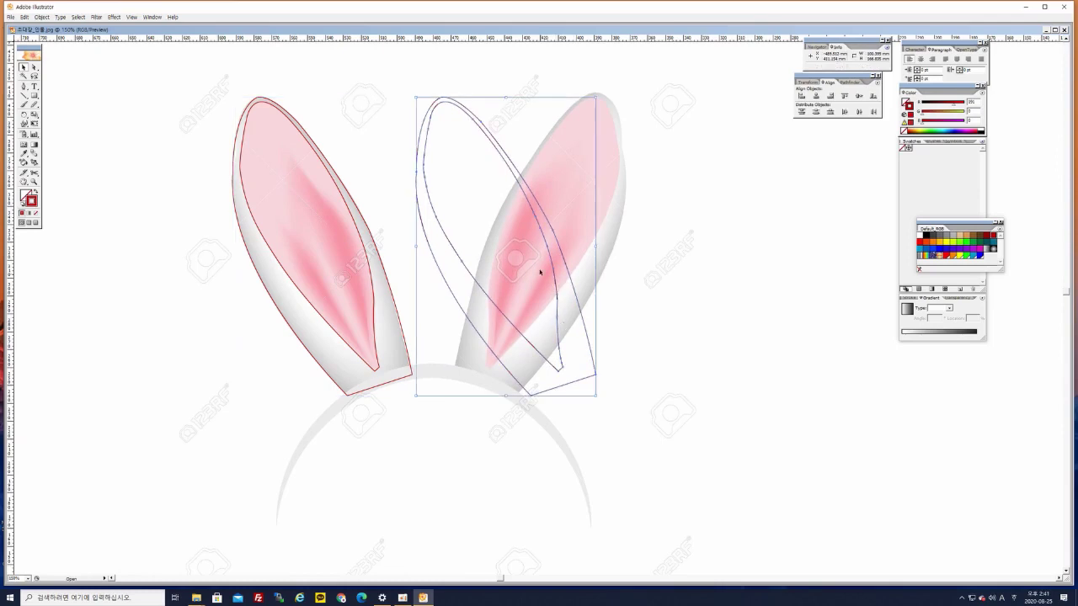
Reflect the duplicated outlines across the vertical axis and position them over the right ear
right_click(516, 223)
mouse_move(578, 274)
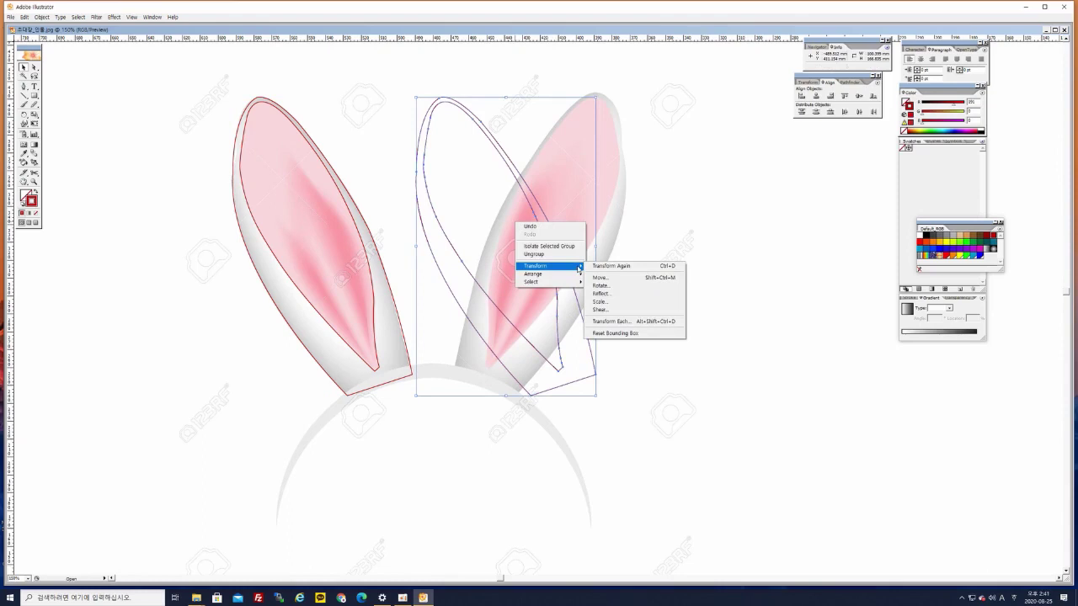
click(621, 295)
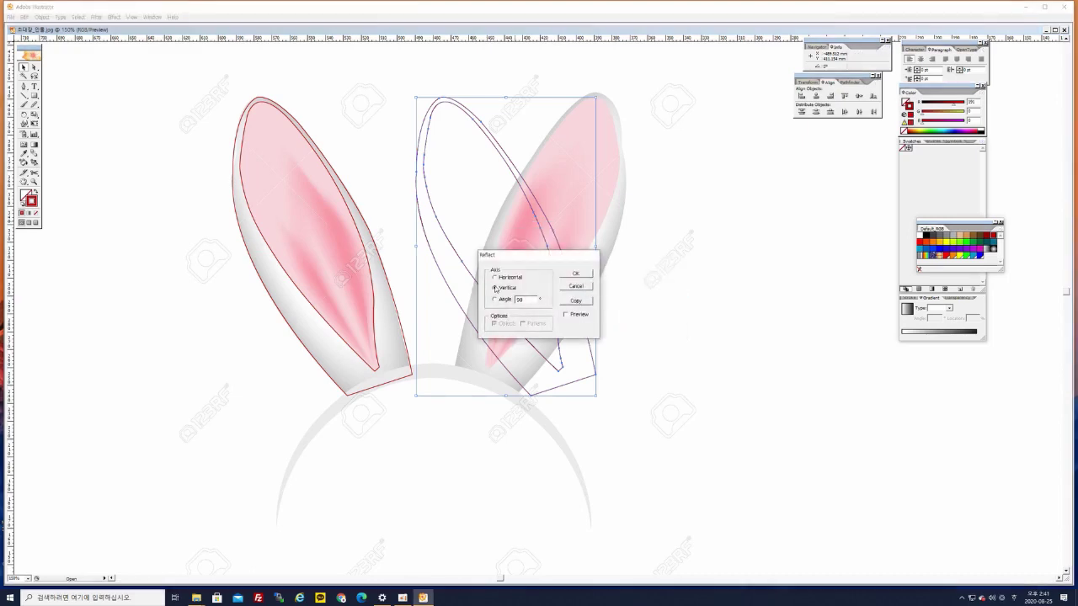
click(566, 315)
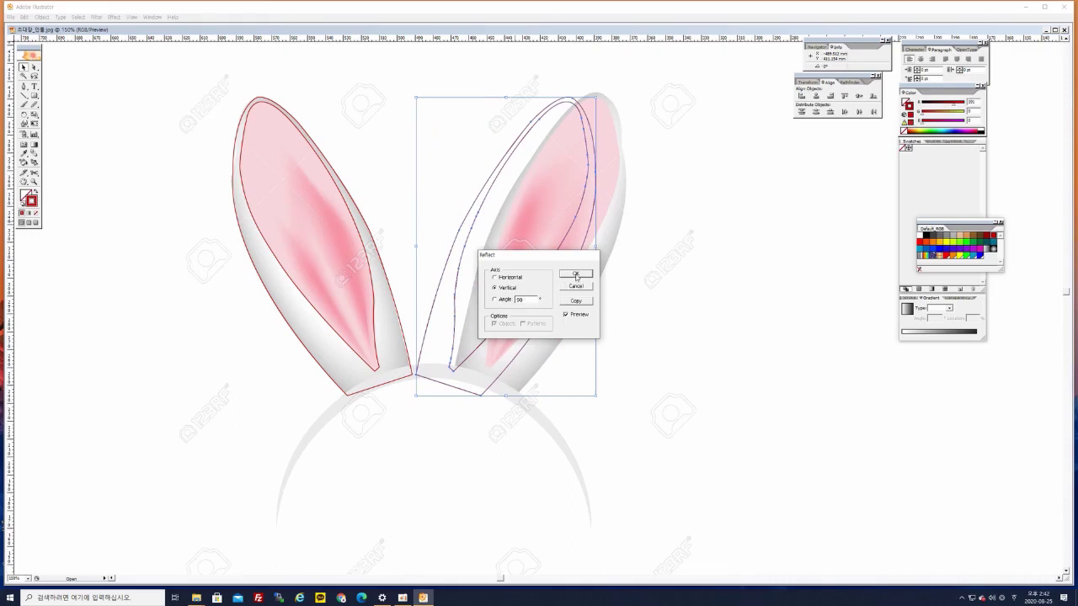
click(577, 275)
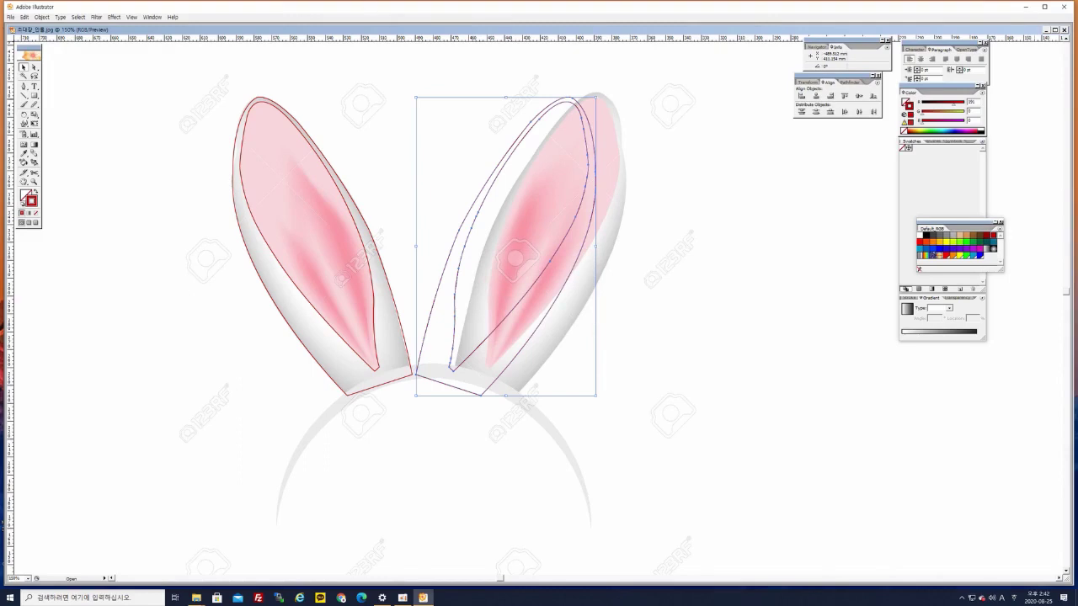
drag(514, 150, 548, 144)
click(666, 351)
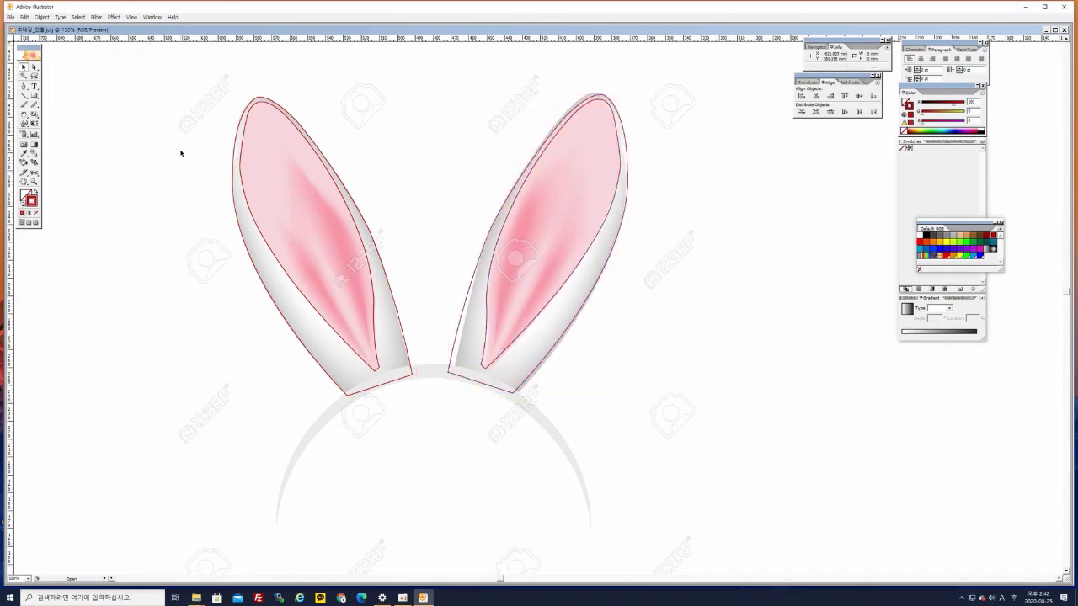
Unlock the headband reference image and delete it, keeping only the traced ear outlines
click(41, 18)
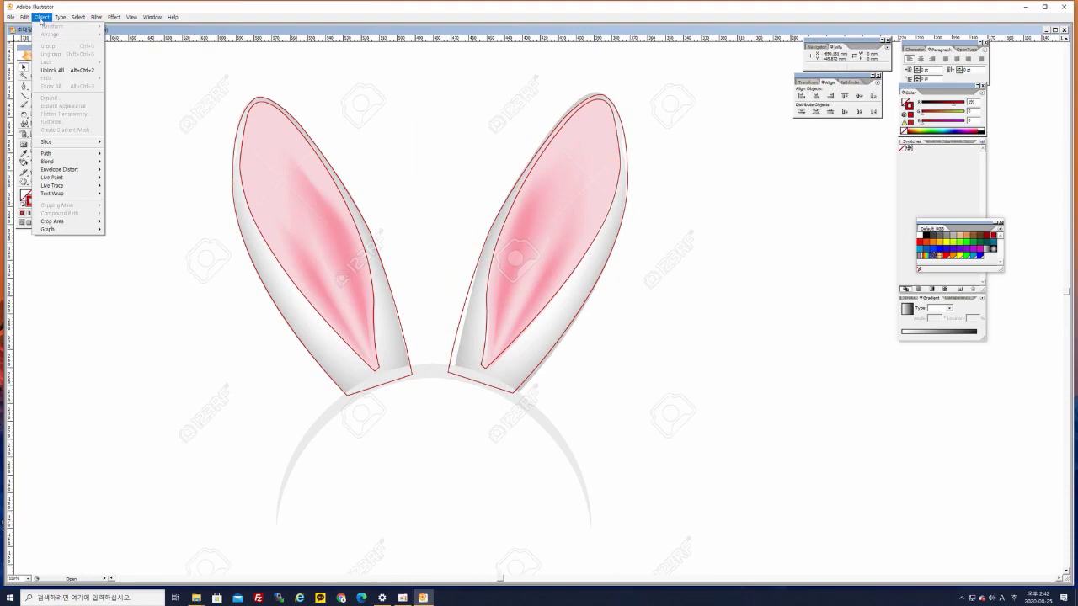
click(52, 70)
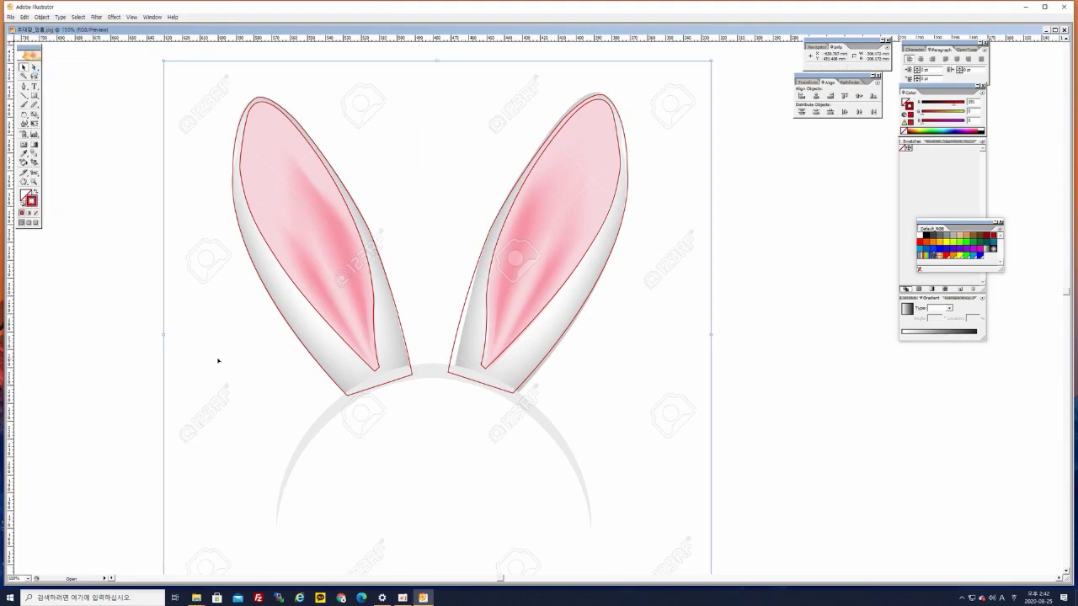
key(Delete)
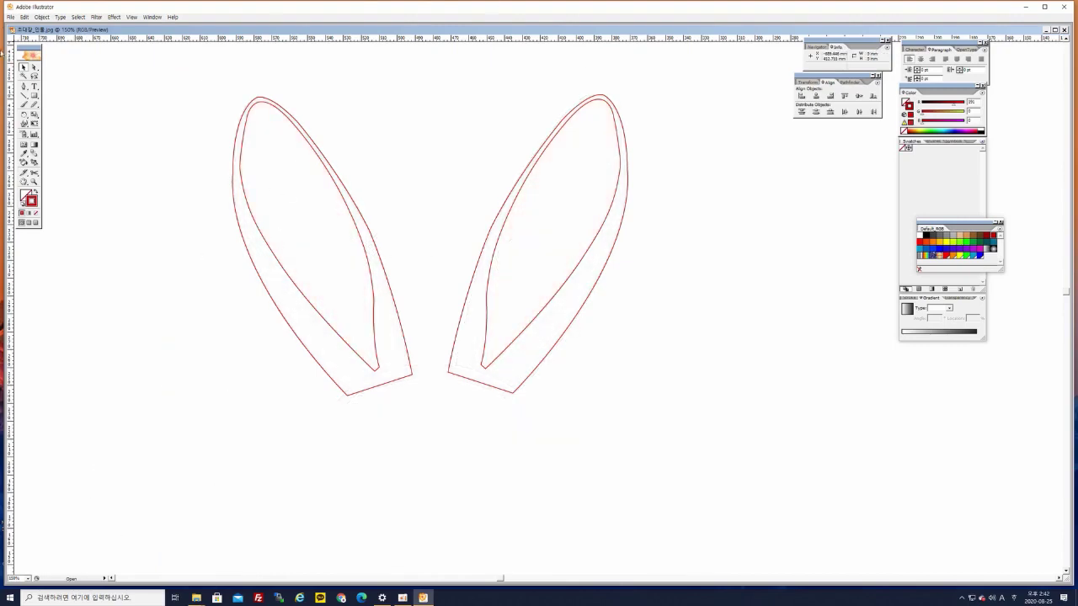
Ungroup the outlines of both rabbit ears so the inner and outer shapes can be selected separately
click(345, 344)
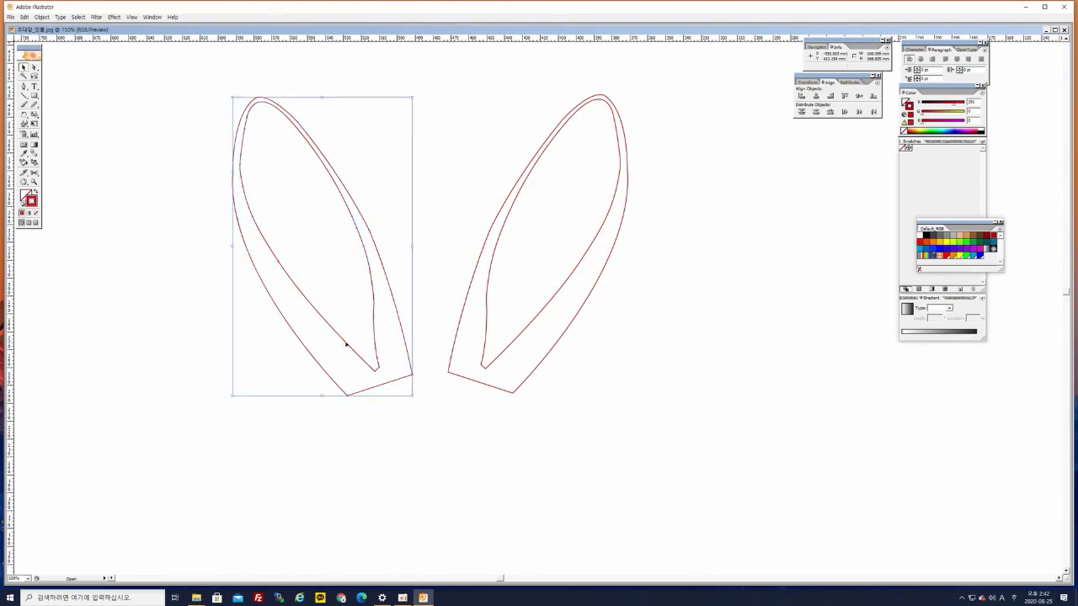
right_click(310, 303)
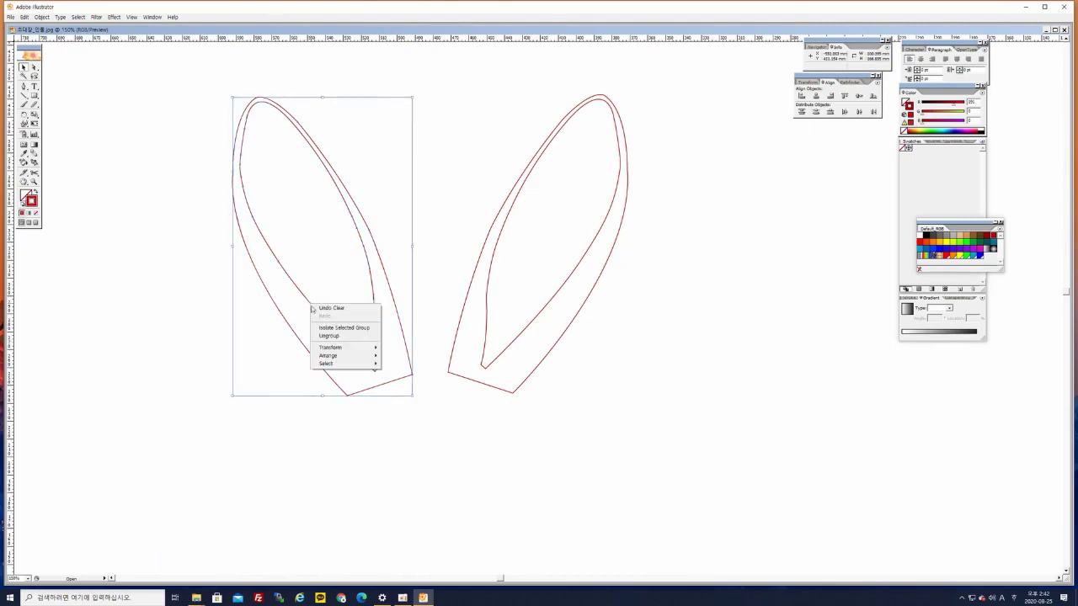
click(192, 266)
drag(192, 267, 635, 363)
right_click(457, 325)
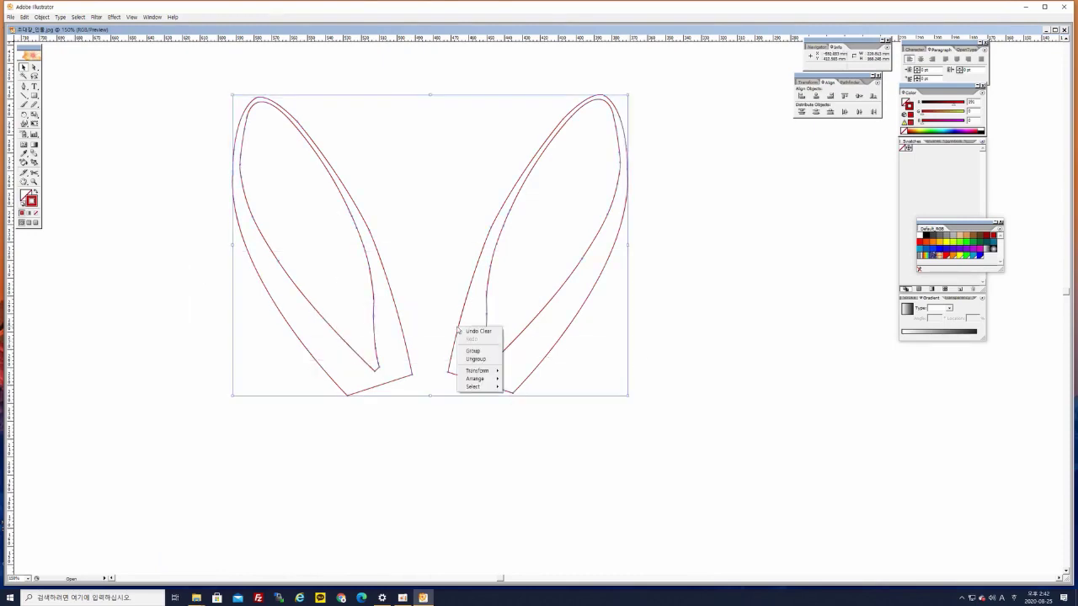
click(495, 360)
click(570, 443)
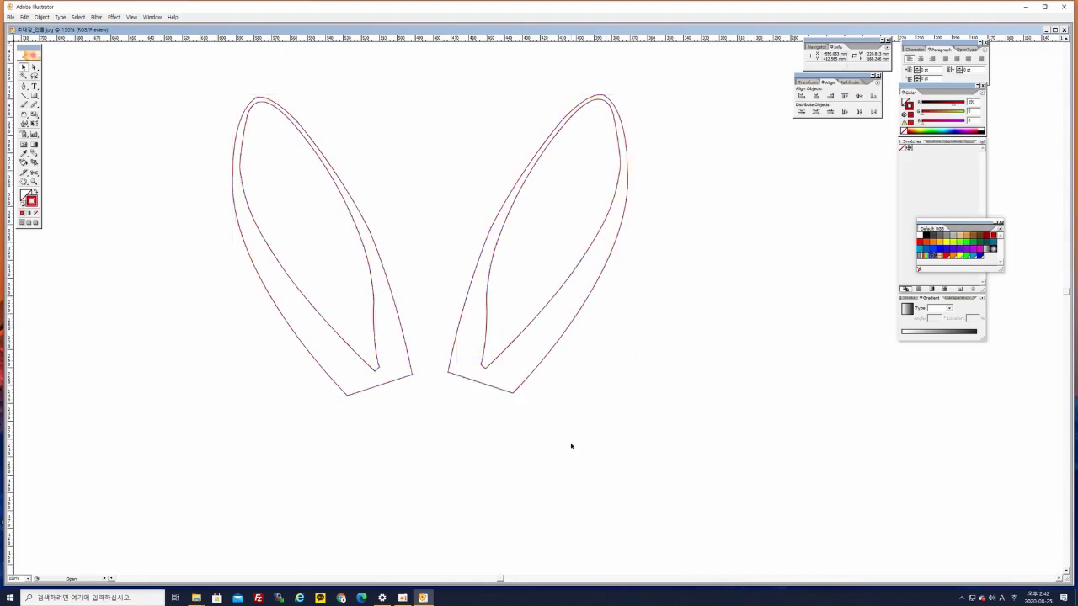
Select the inner outlines of both ears together and remove their stroke
click(272, 252)
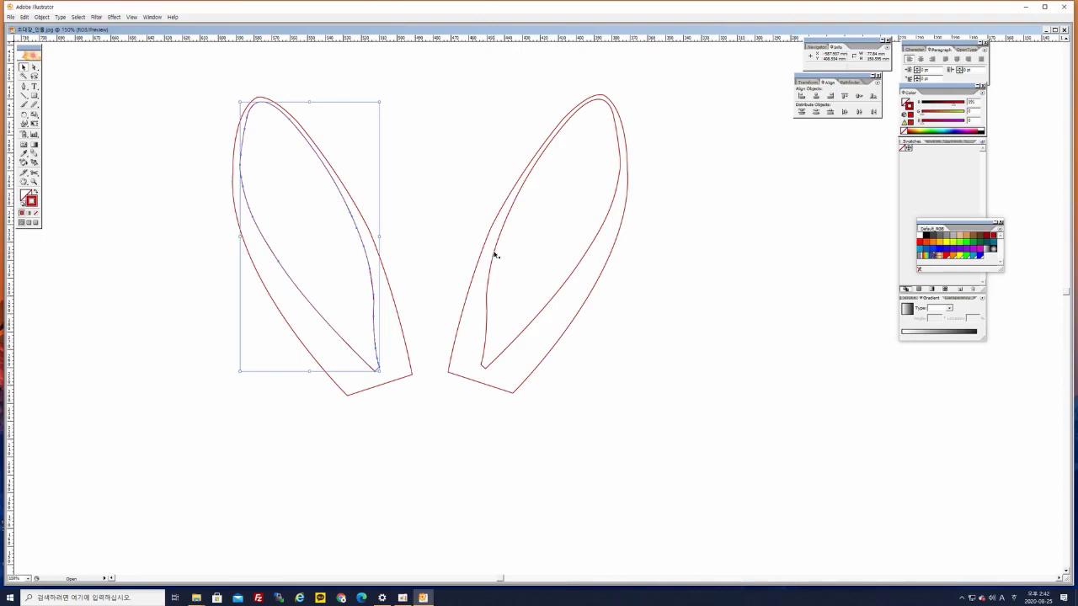
shift+click(494, 254)
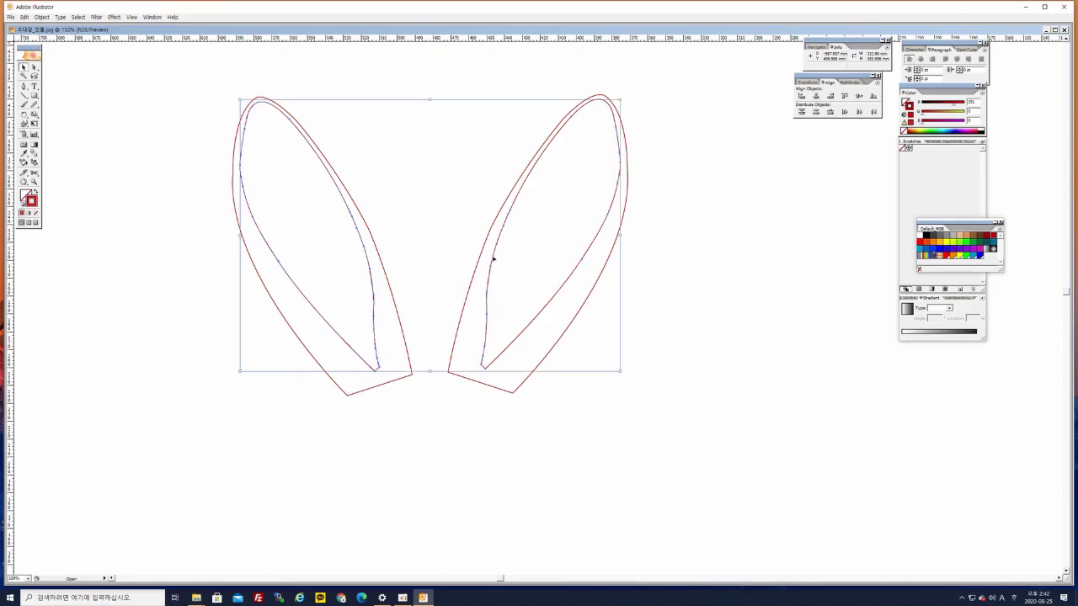
shift+click(494, 260)
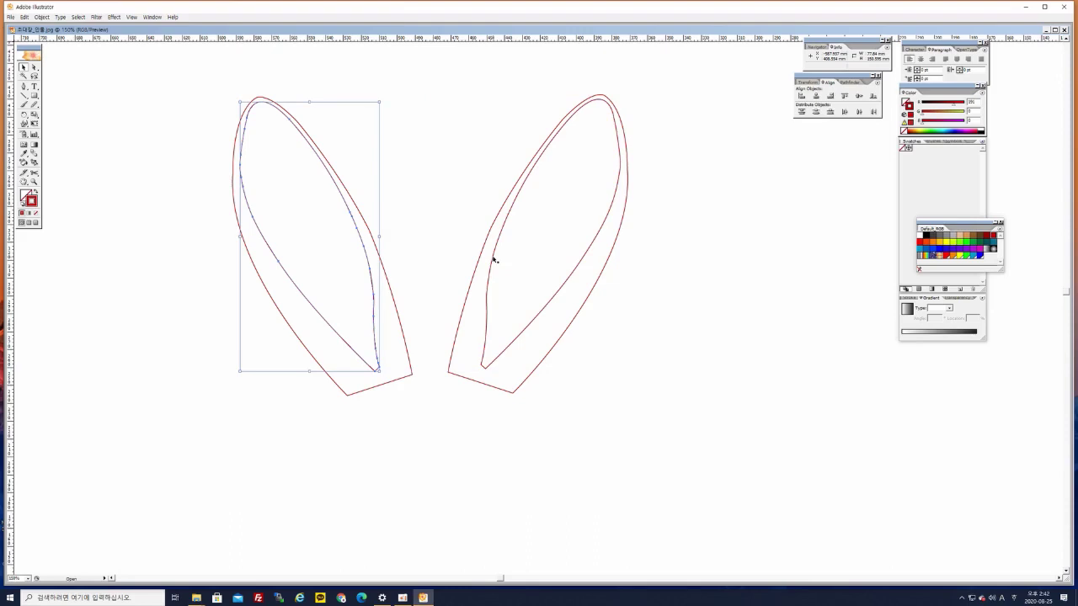
shift+click(494, 260)
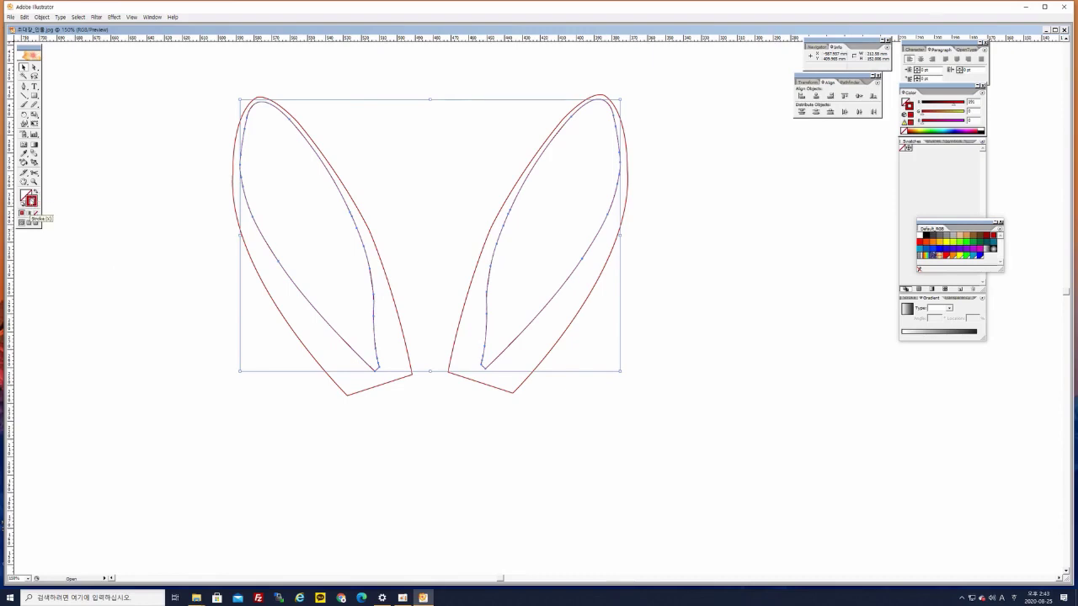
click(35, 213)
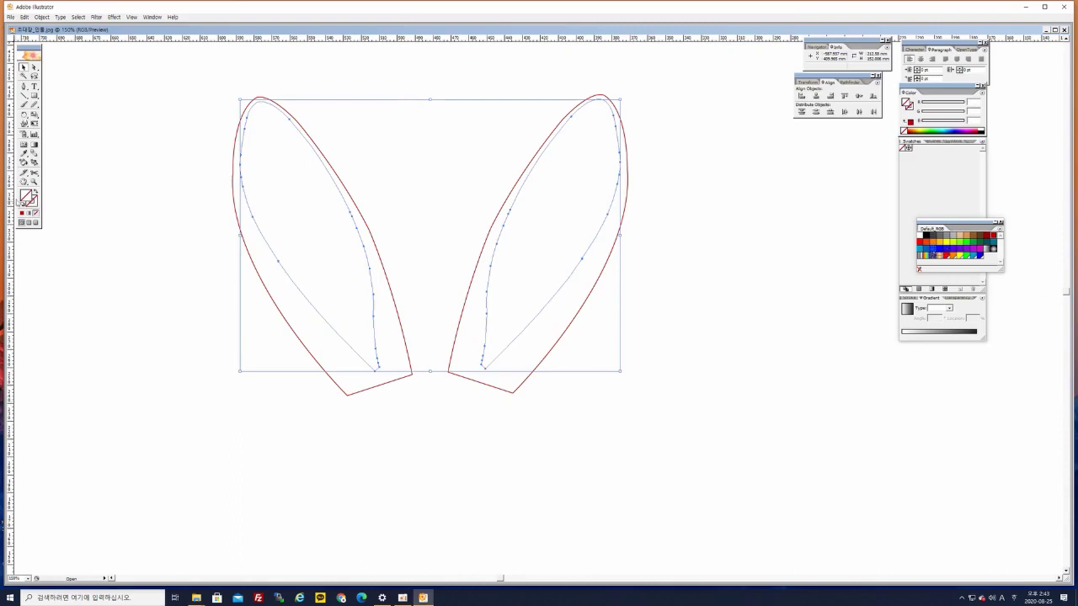
Fill both inner ear shapes with light pink (EDBCD2)
double_click(27, 199)
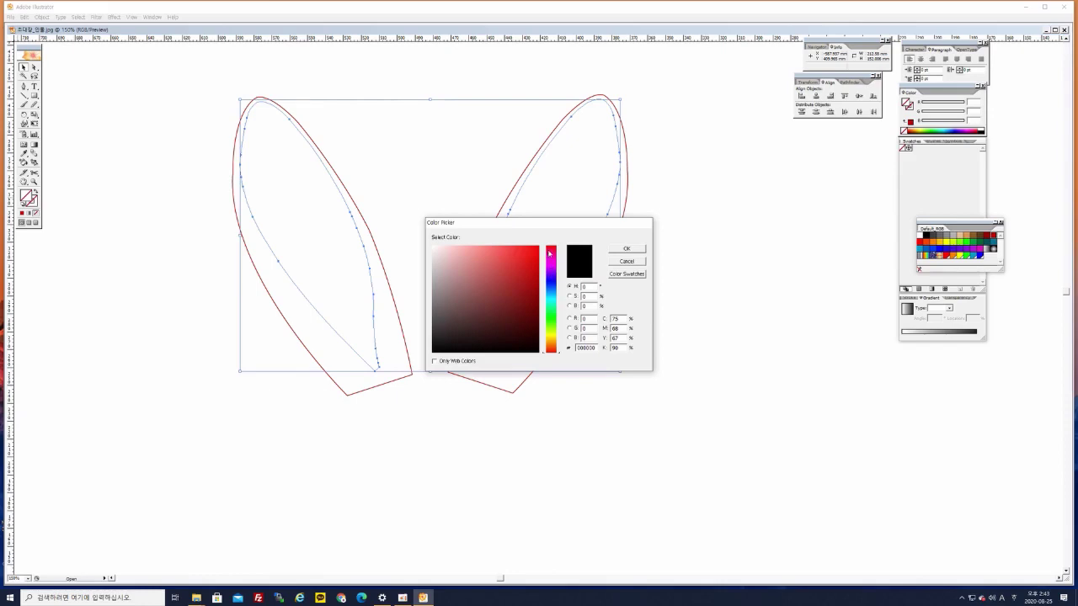
click(555, 255)
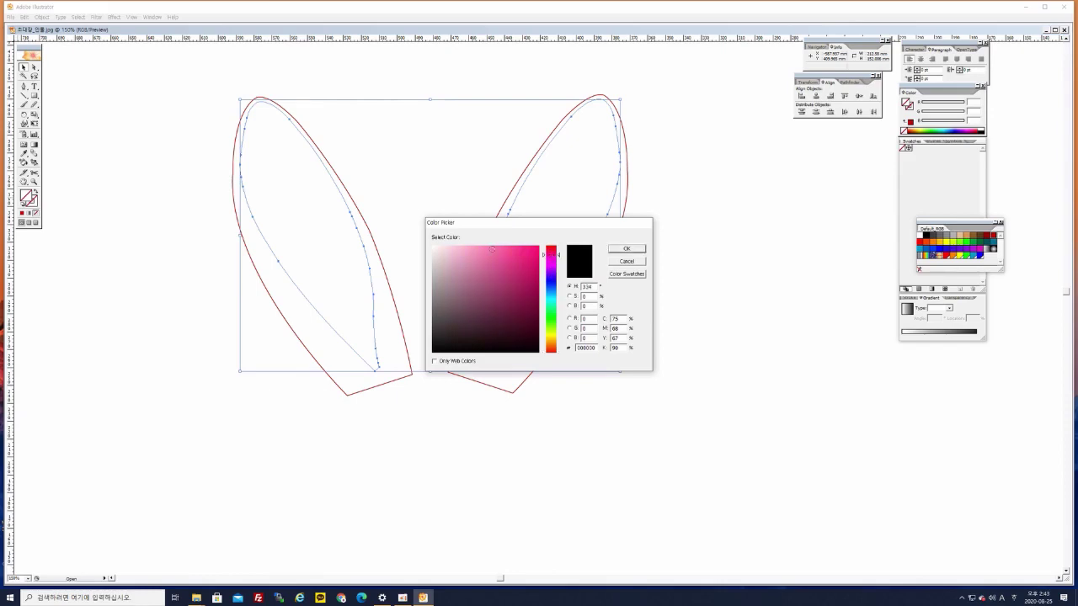
click(439, 248)
drag(438, 248, 454, 253)
click(624, 249)
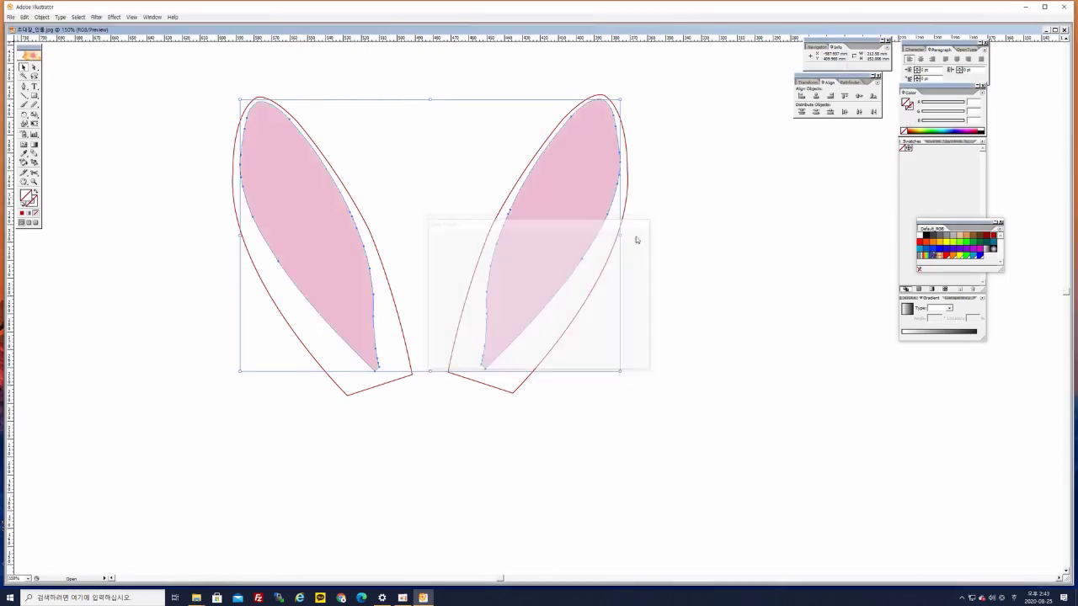
click(97, 111)
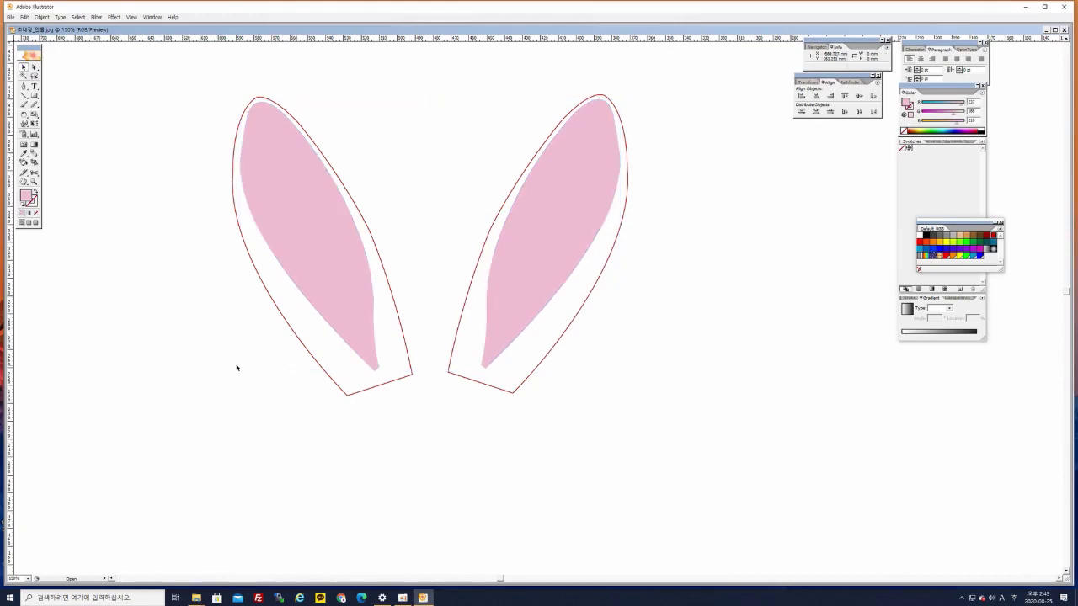
Change the stroke of both outer ear outlines from red to dark gray
click(317, 362)
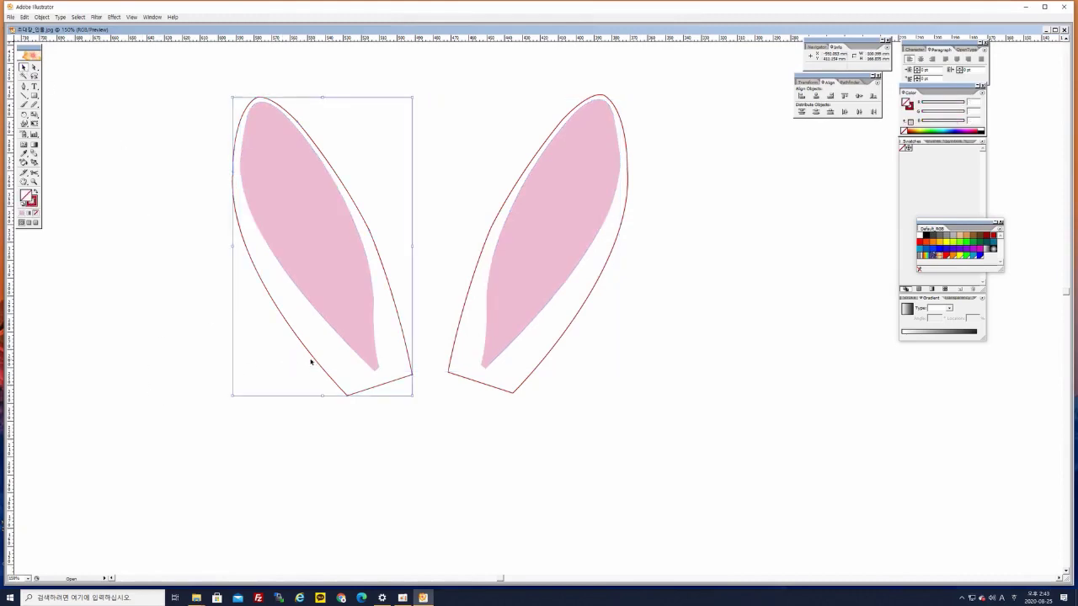
shift+click(474, 383)
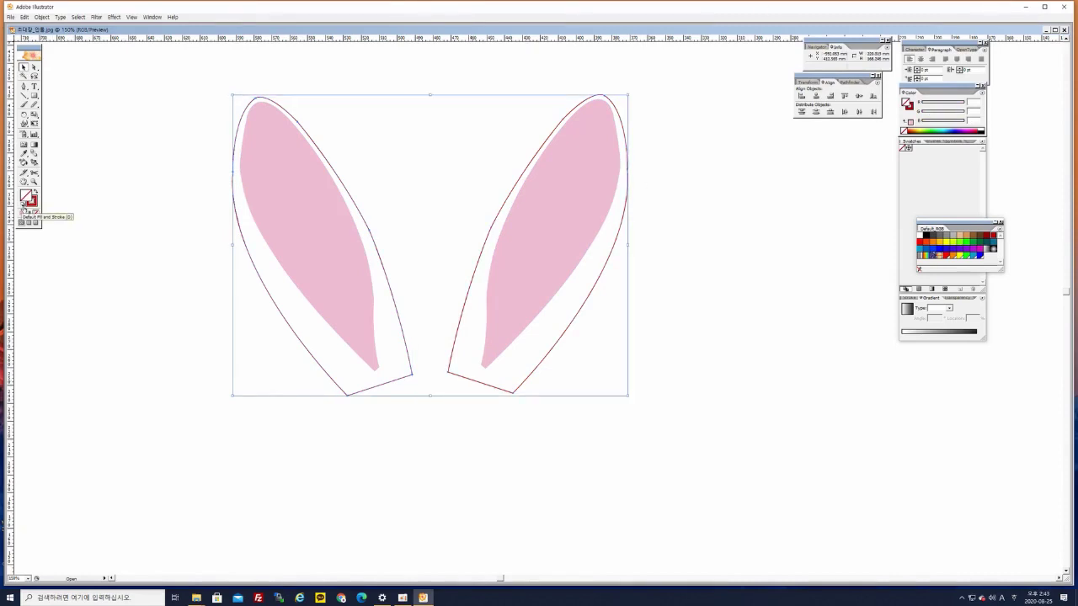
click(32, 202)
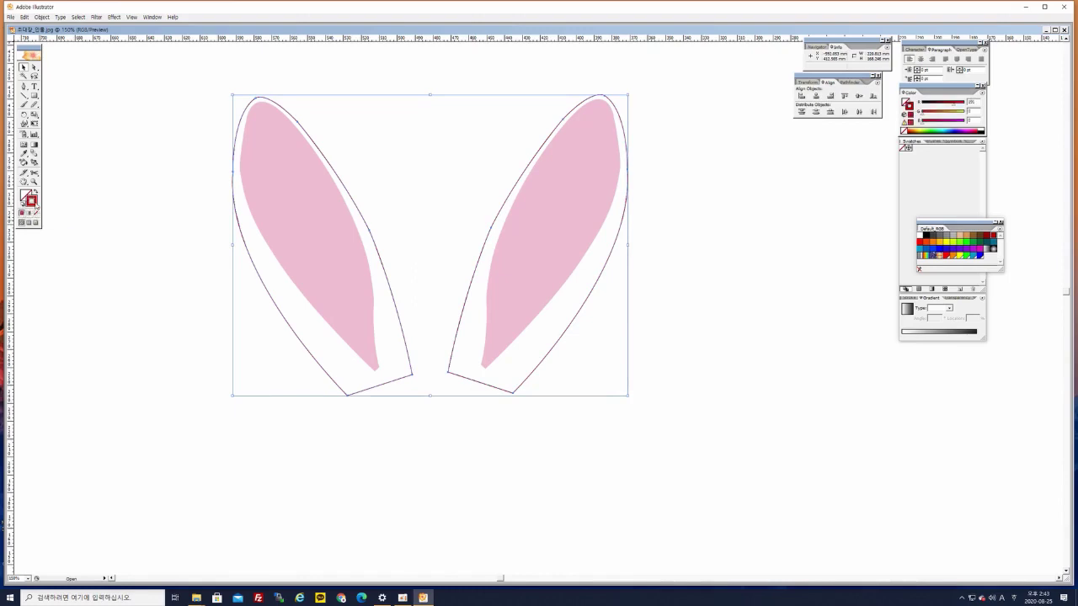
click(940, 238)
click(681, 335)
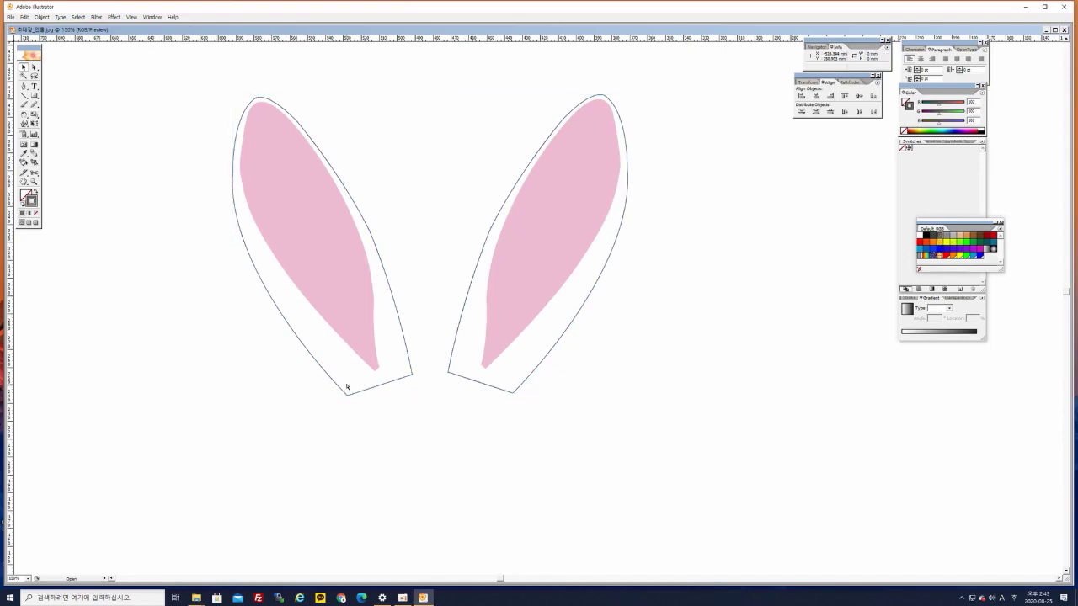
Move the cut-out girl's head beneath the rabbit ears so the ear bases overlap the hair
key(ctrl+minus)
key(ctrl+minus)
drag(729, 332, 628, 302)
click(743, 316)
drag(743, 317, 402, 325)
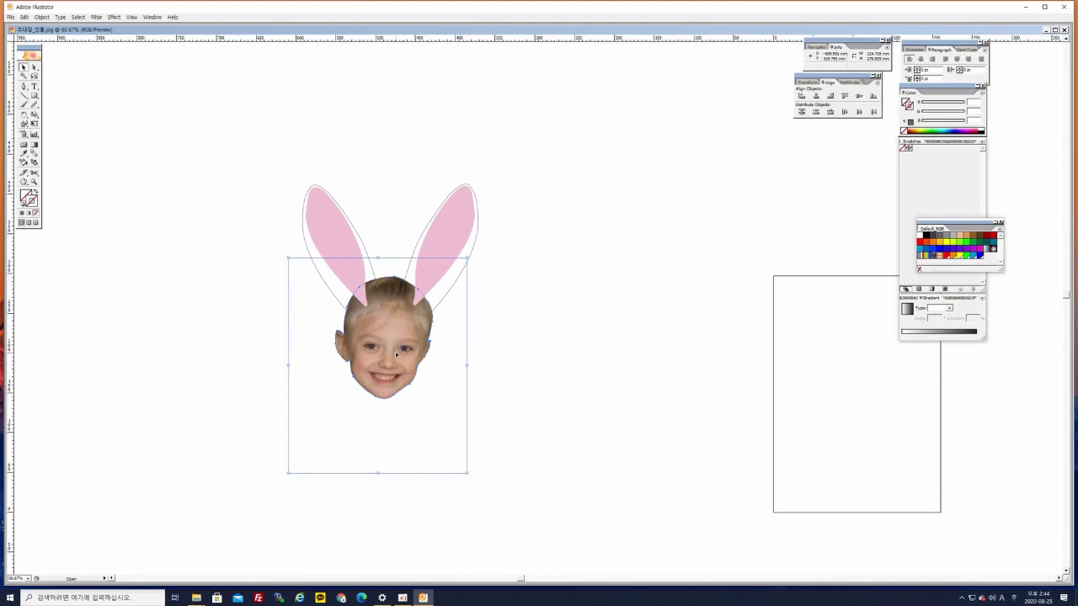
Send the girl's head to the back of the stacking order
right_click(396, 343)
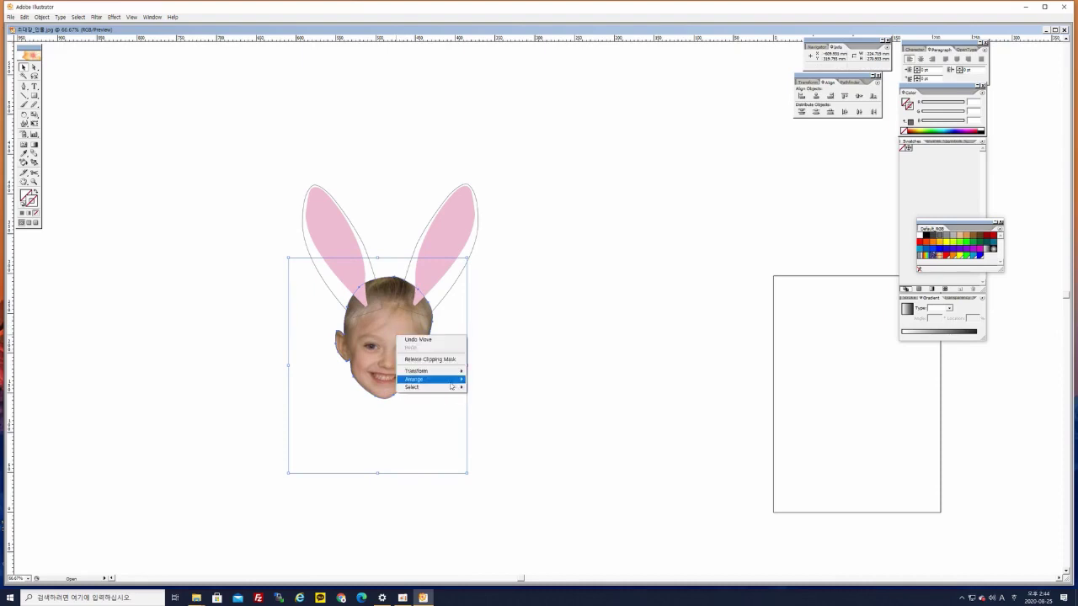
mouse_move(451, 382)
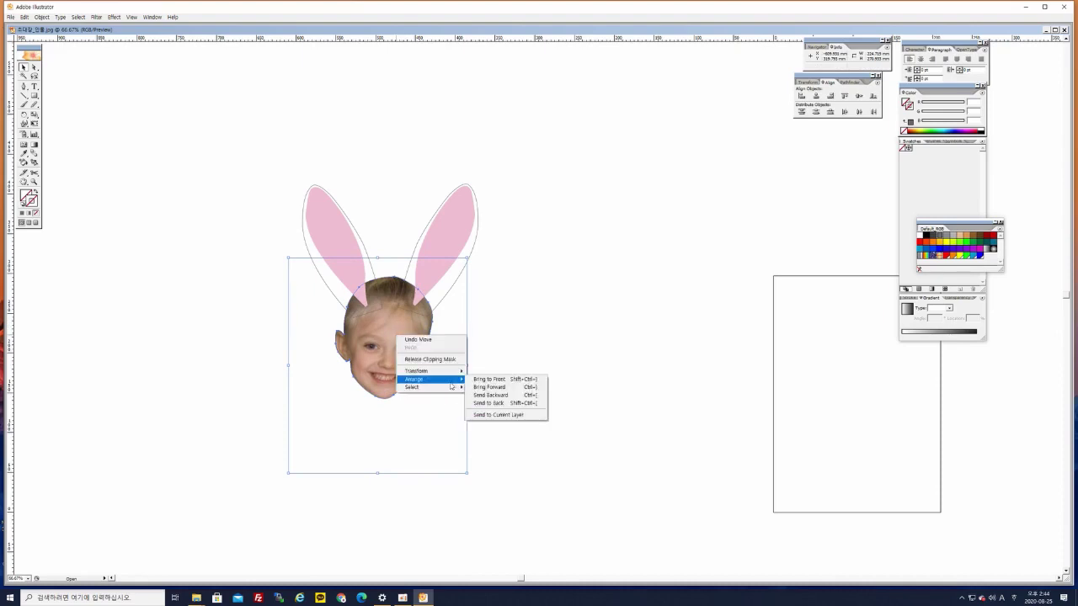
click(494, 404)
click(534, 335)
Select all the ear shapes and send them to the back, behind the girl's head
drag(229, 174, 515, 266)
drag(257, 172, 494, 226)
right_click(463, 212)
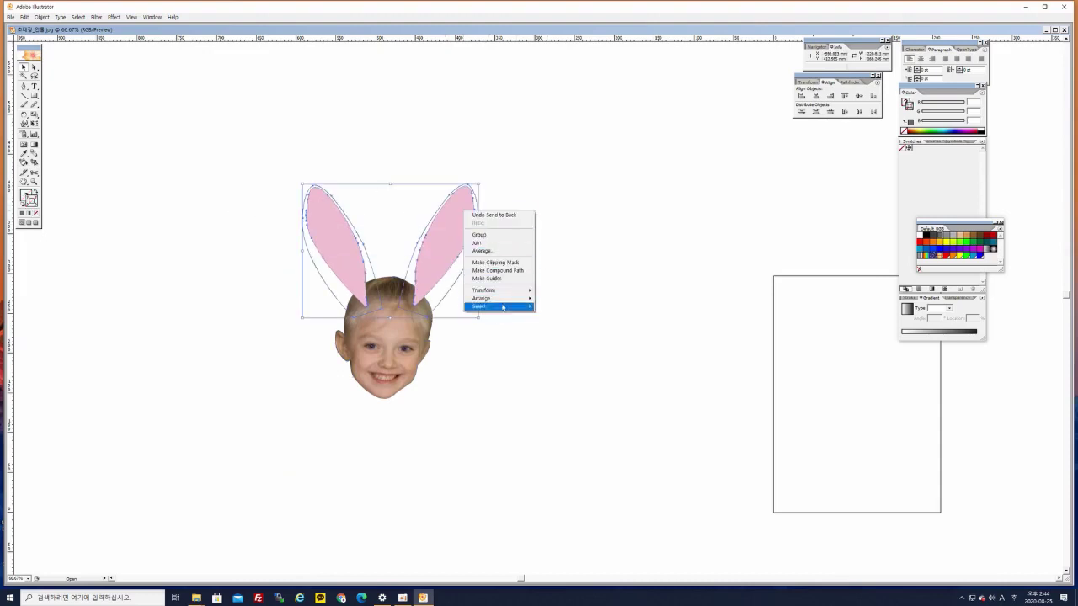
mouse_move(497, 299)
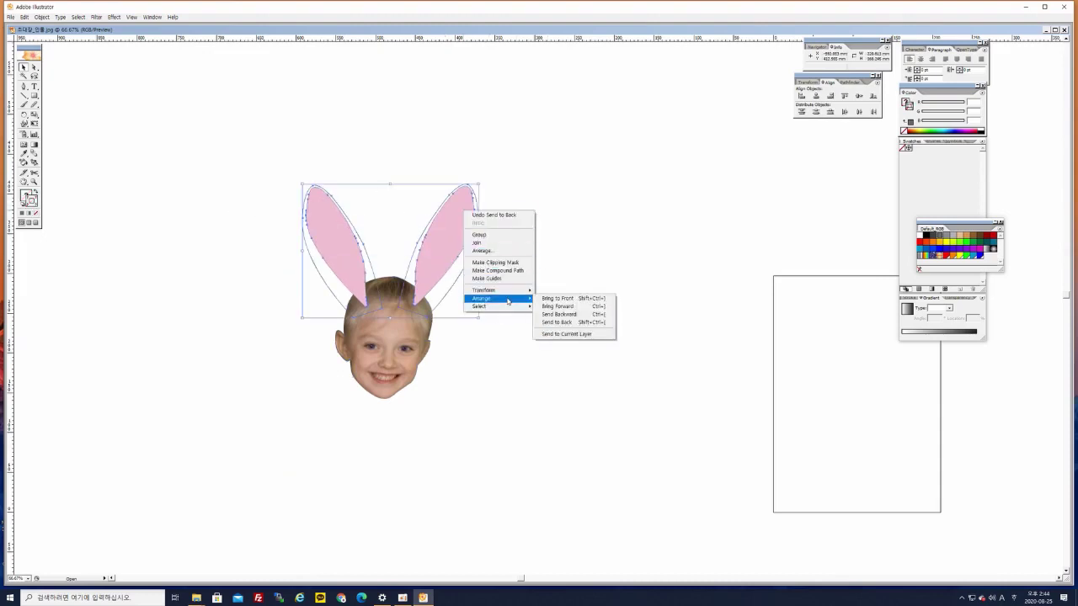
click(561, 327)
click(475, 443)
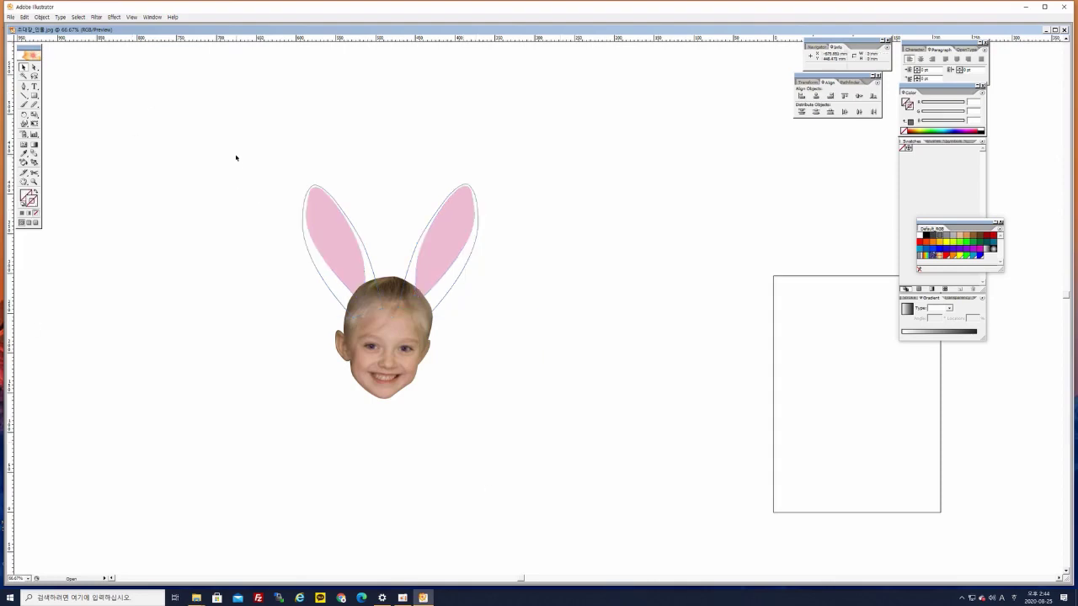
Scale both ears down to suit the head and reposition them centered on top of it
drag(244, 139, 505, 253)
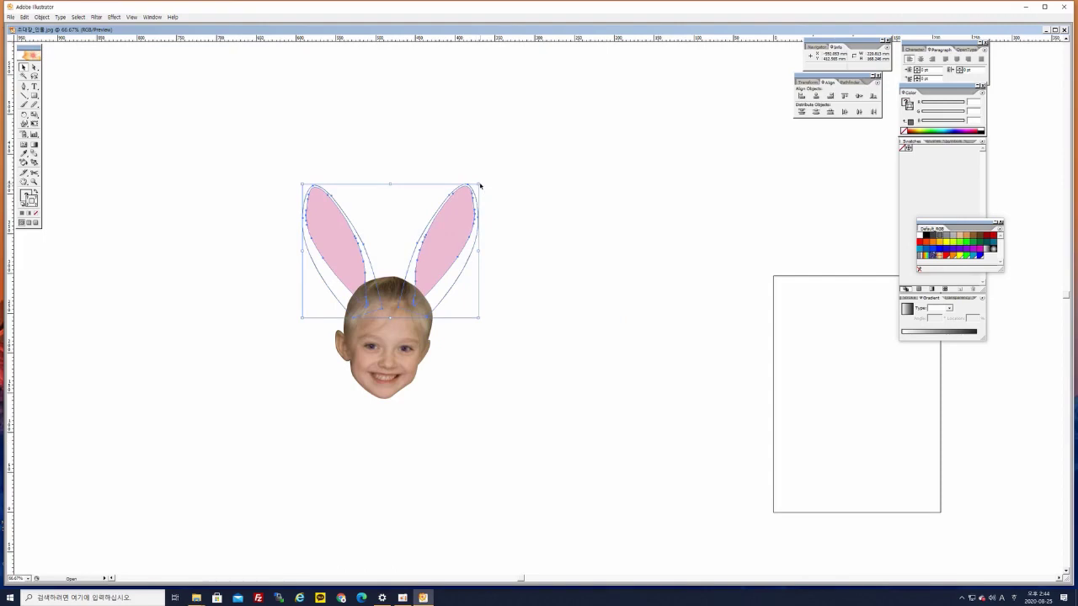
drag(478, 182, 387, 291)
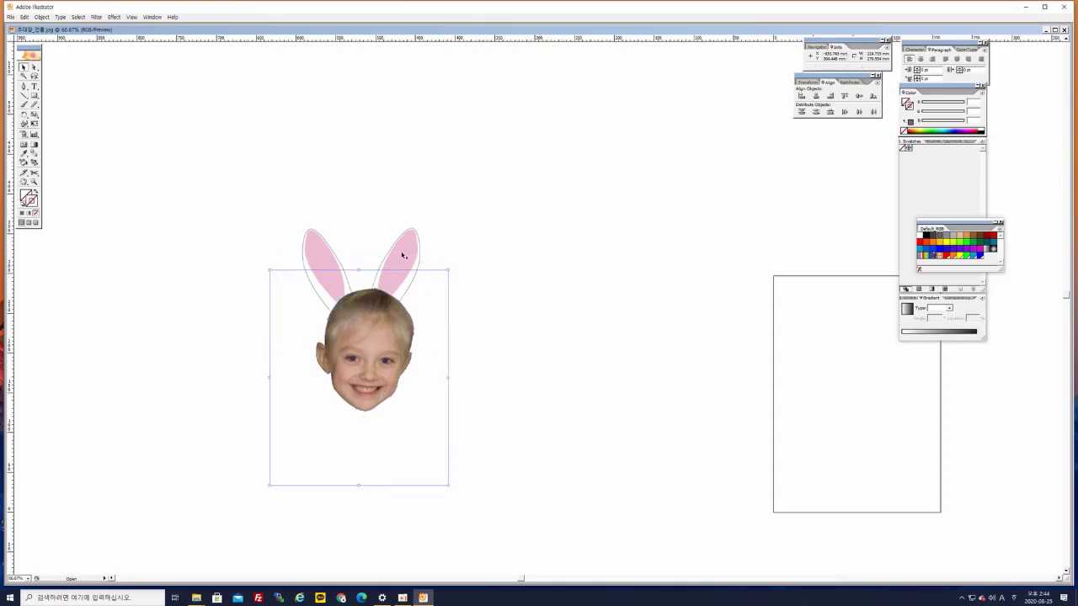
drag(267, 222, 435, 281)
click(348, 245)
click(341, 263)
drag(234, 195, 437, 261)
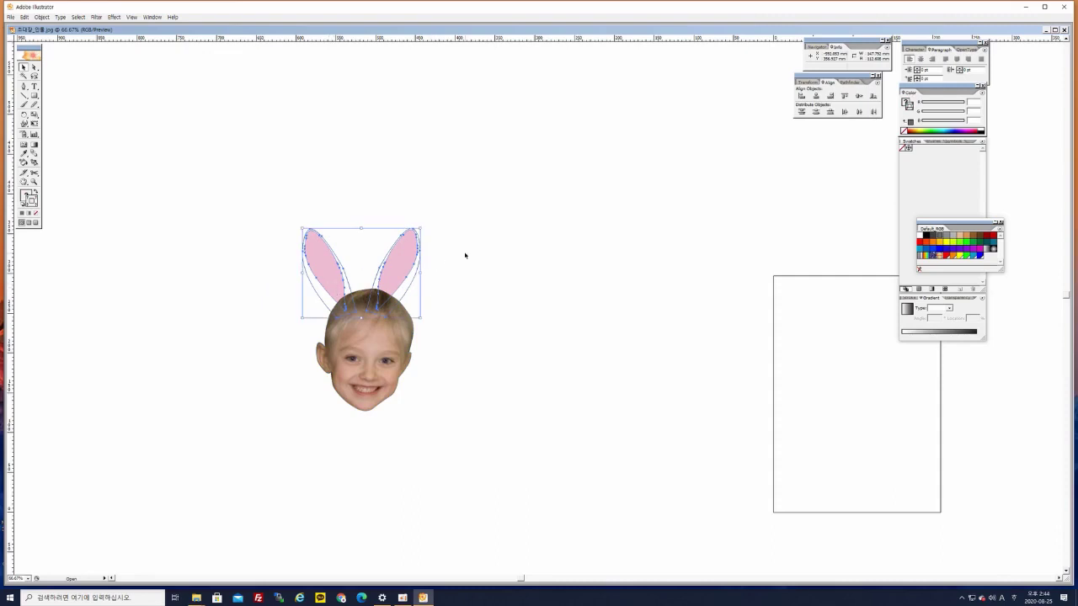
drag(402, 267, 415, 264)
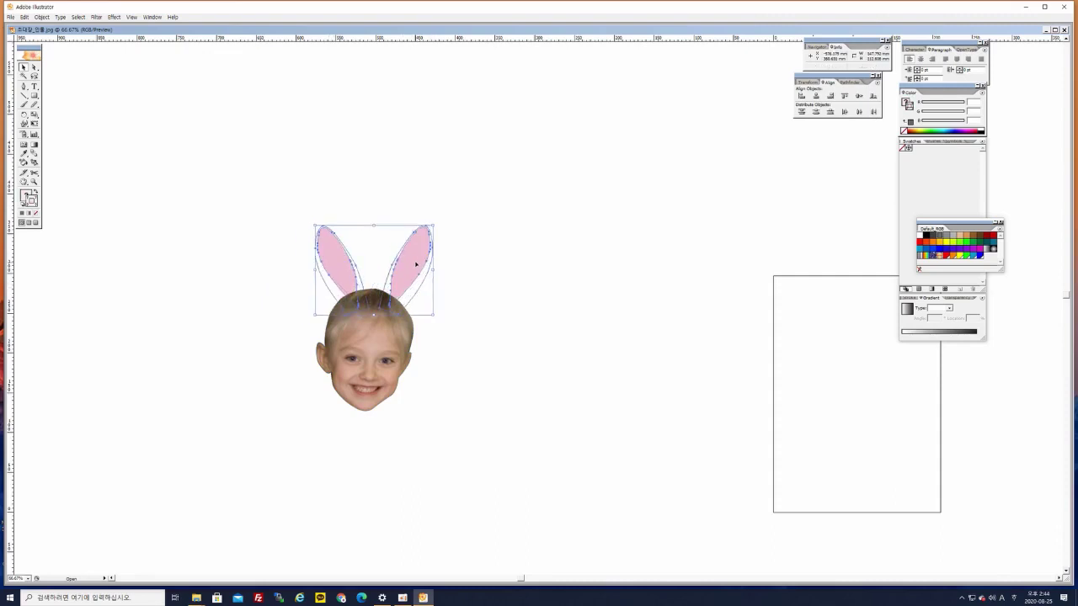
click(480, 279)
drag(420, 253, 422, 253)
click(489, 302)
Move the head and its ears together to the empty area beside the artboard
drag(244, 197, 488, 438)
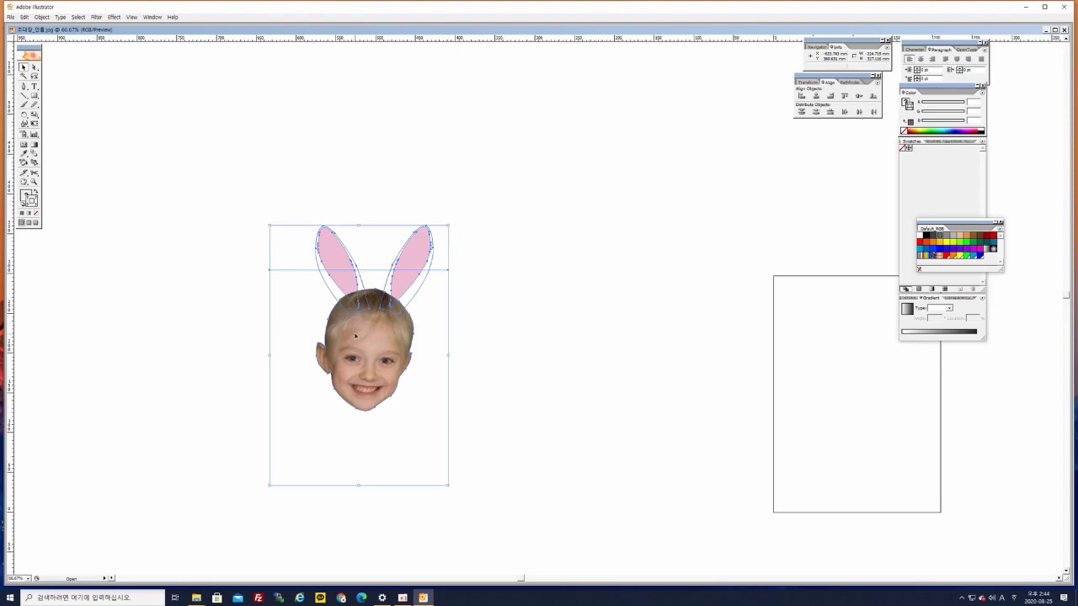
click(487, 328)
drag(377, 349, 681, 299)
click(552, 256)
click(416, 373)
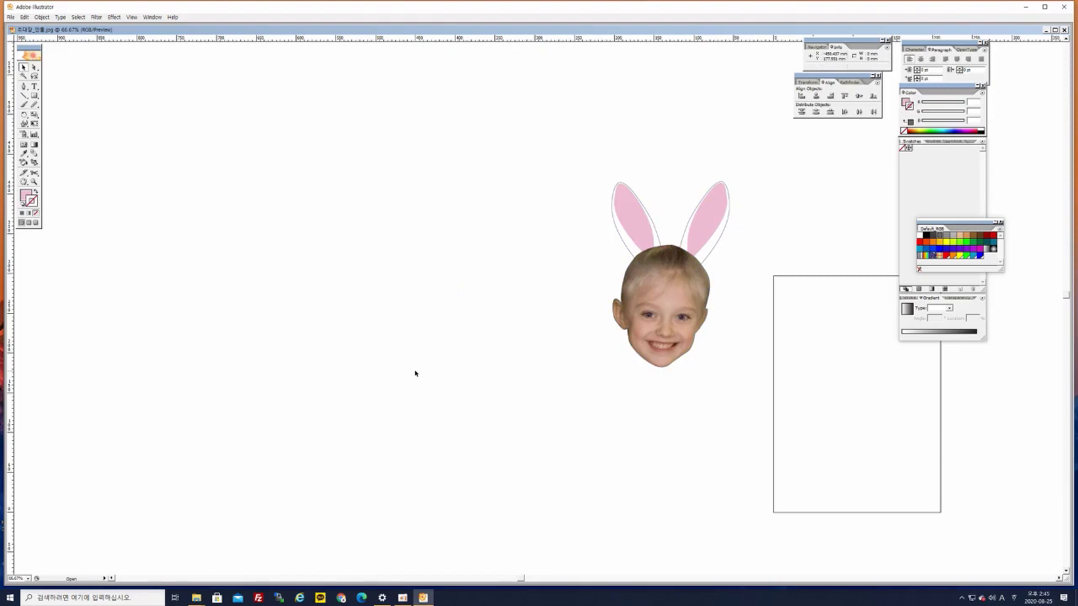
Draw a pink rectangle about 433 × 395 mm on the empty canvas and shift it slightly toward the rabbit-eared head
mouse_move(205, 96)
mouse_down()
mouse_move(229, 129)
mouse_move(245, 130)
mouse_move(231, 134)
mouse_move(216, 101)
mouse_up()
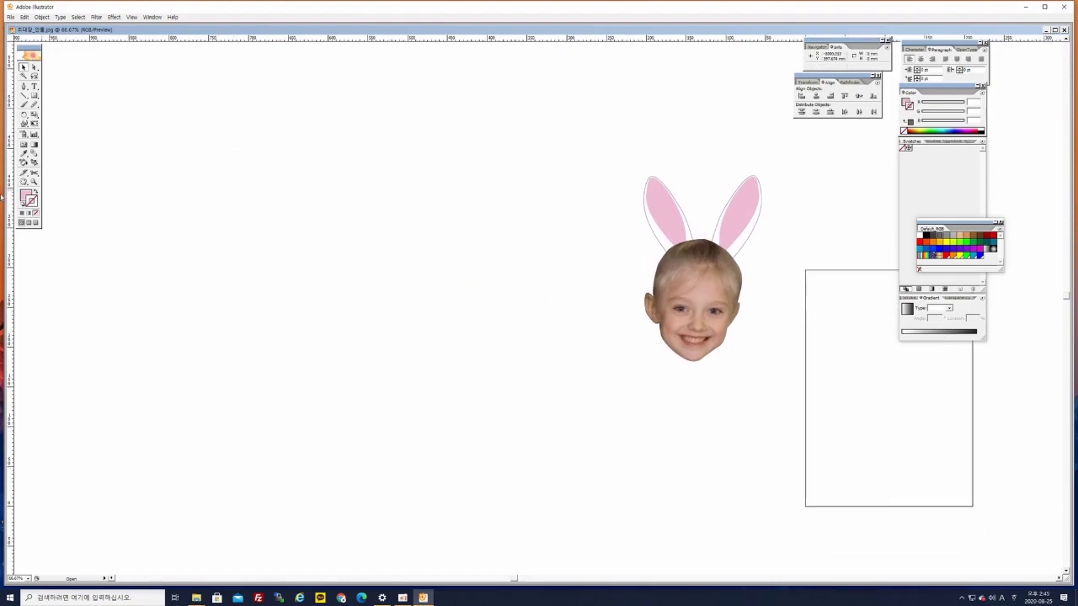
click(35, 96)
drag(121, 86, 467, 400)
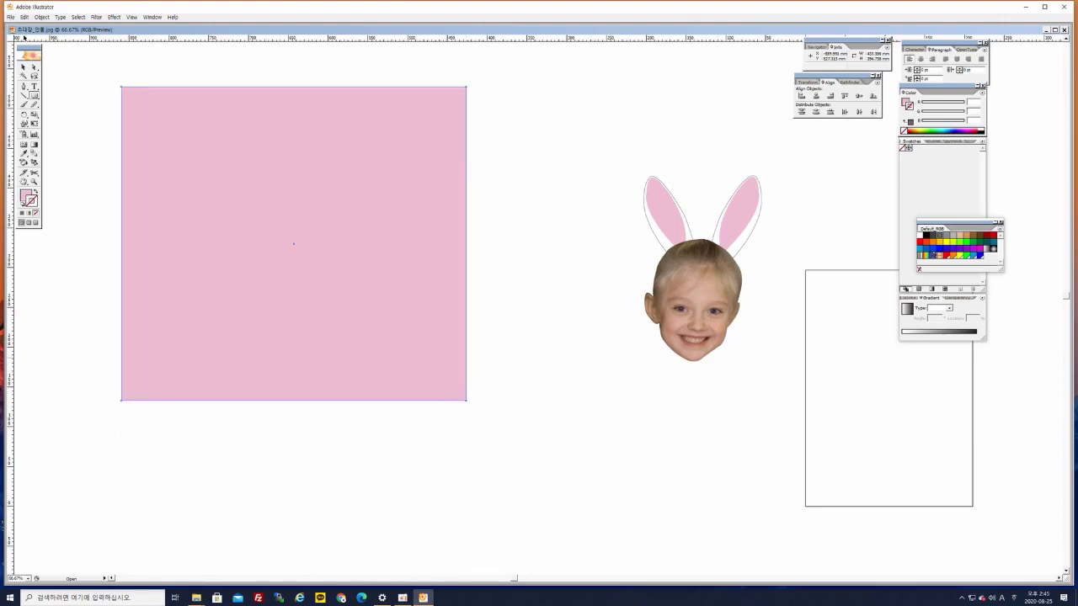
click(24, 67)
click(65, 133)
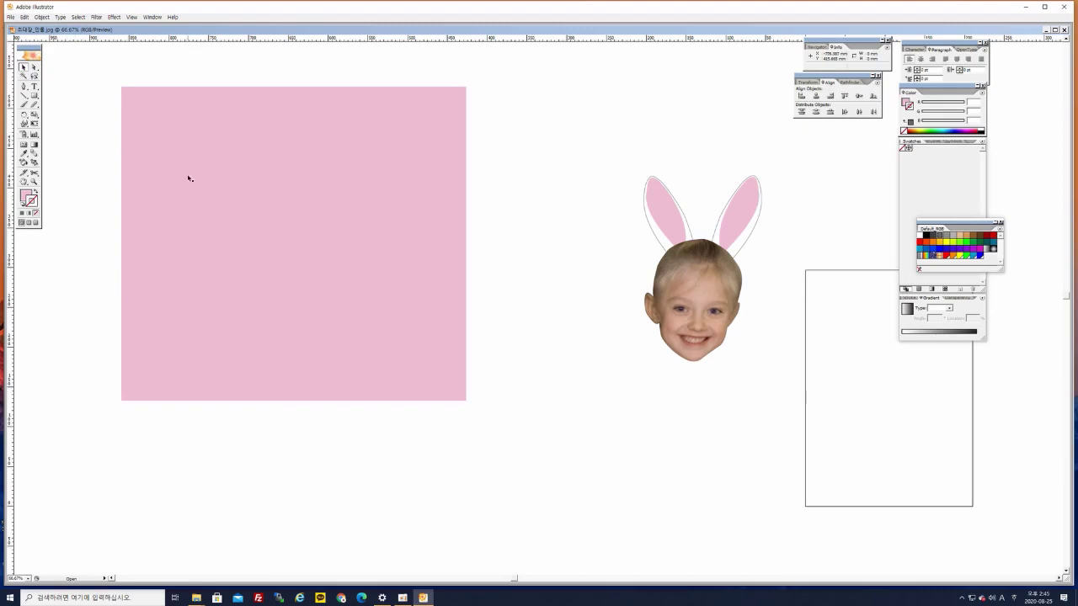
drag(249, 162, 293, 176)
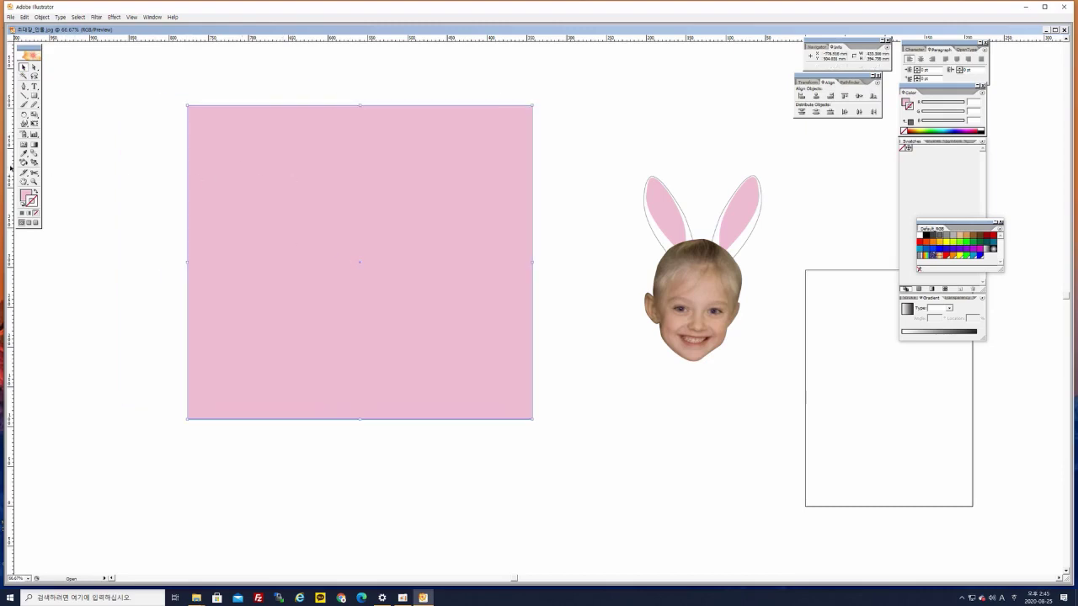
Recolor the large pink square with a deeper pink fill, RGB 229, 136, 182
click(26, 196)
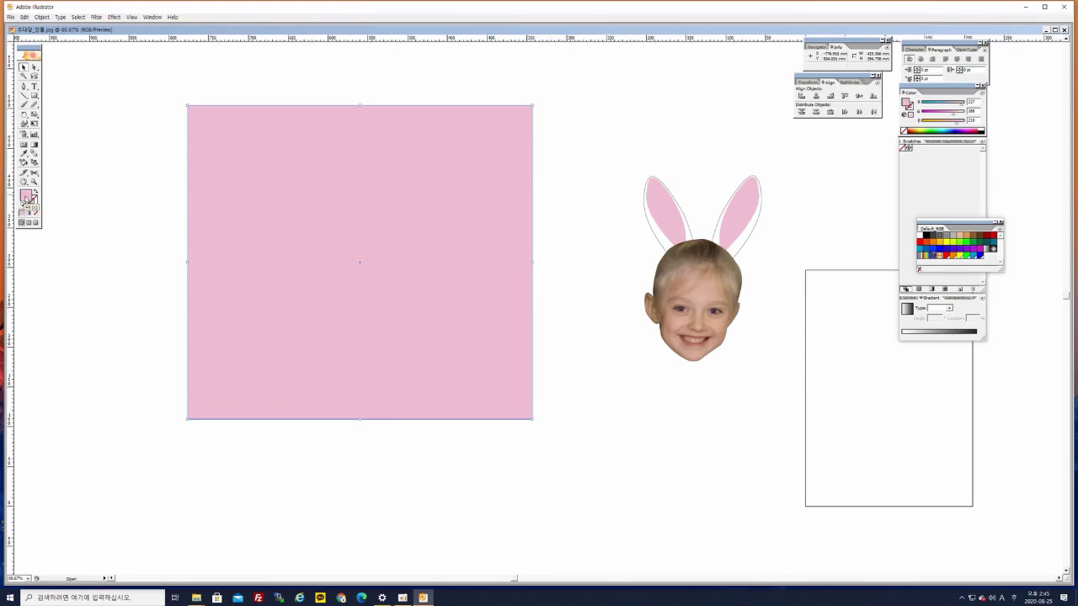
double_click(26, 198)
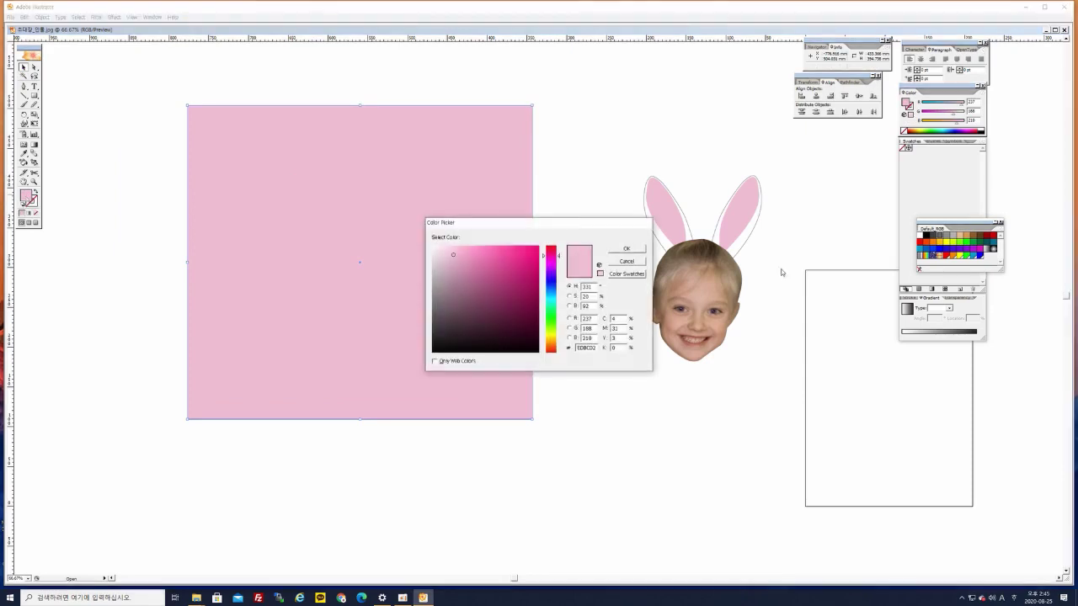
drag(450, 254, 471, 255)
click(477, 258)
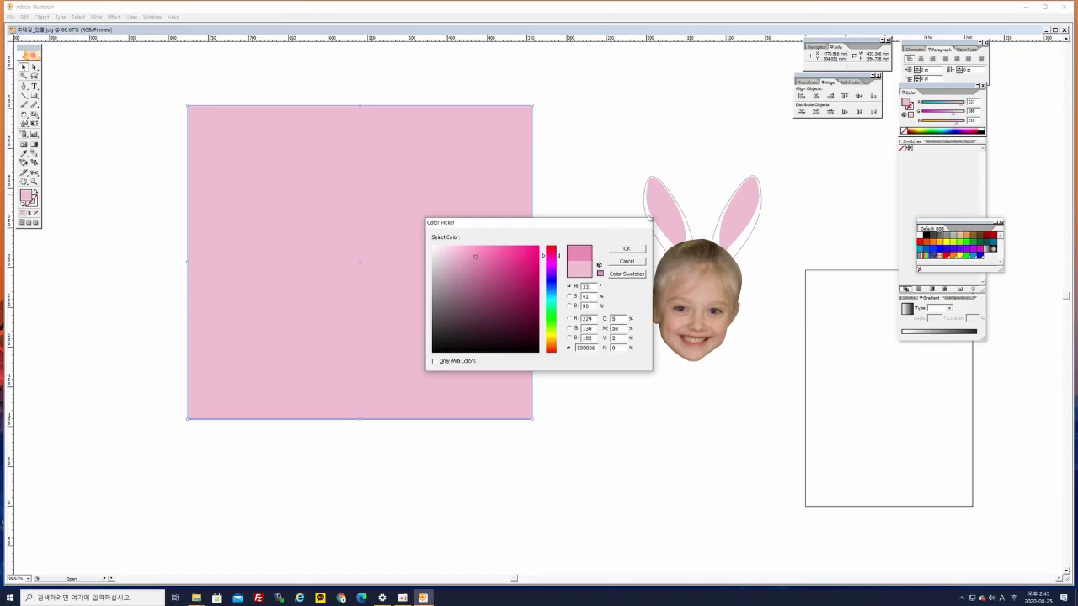
click(624, 249)
click(42, 320)
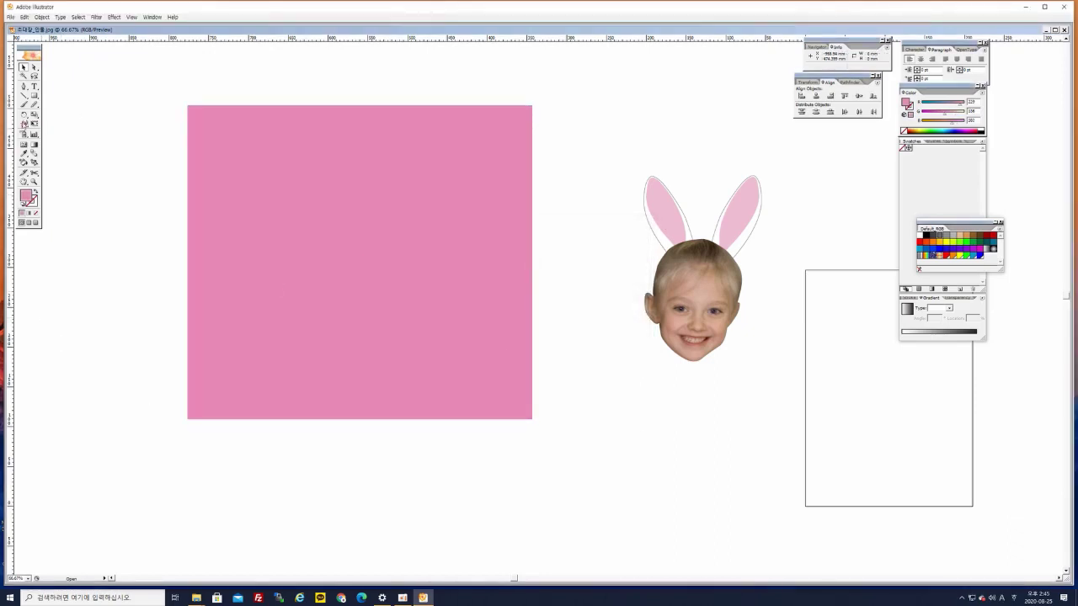
Create a rounded rectangle about 433 × 395 mm with a 4 mm corner radius, overlapping the pink square
click(35, 96)
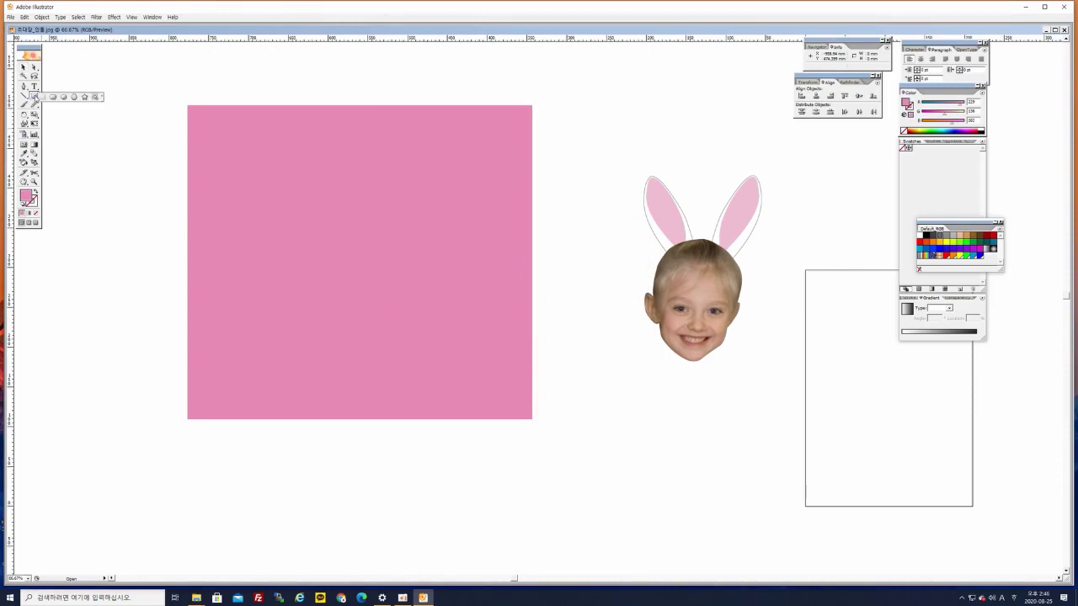
drag(34, 98, 52, 99)
drag(53, 99, 52, 98)
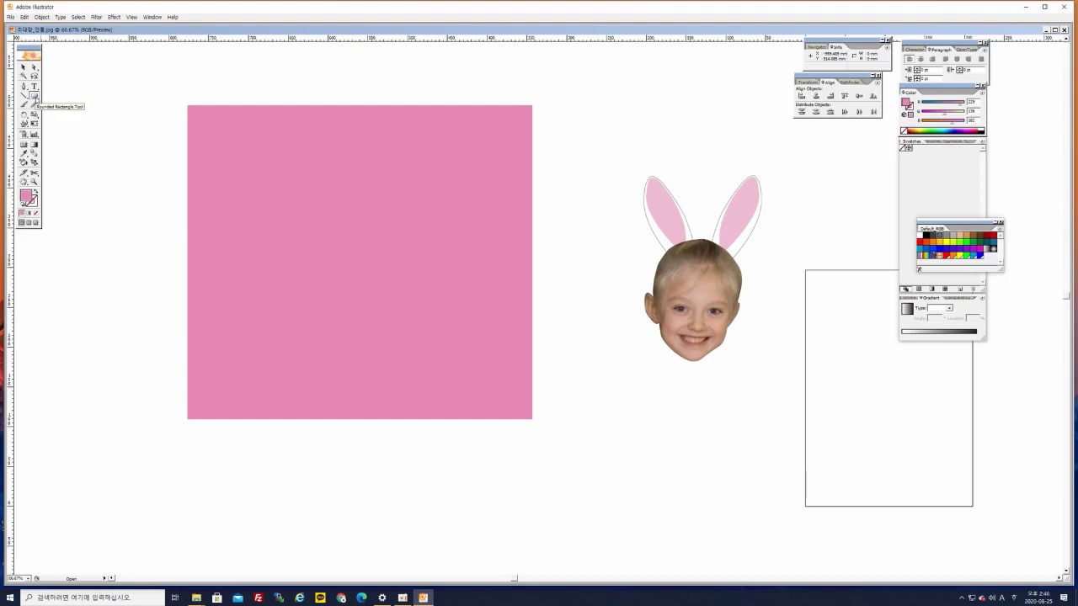
click(114, 202)
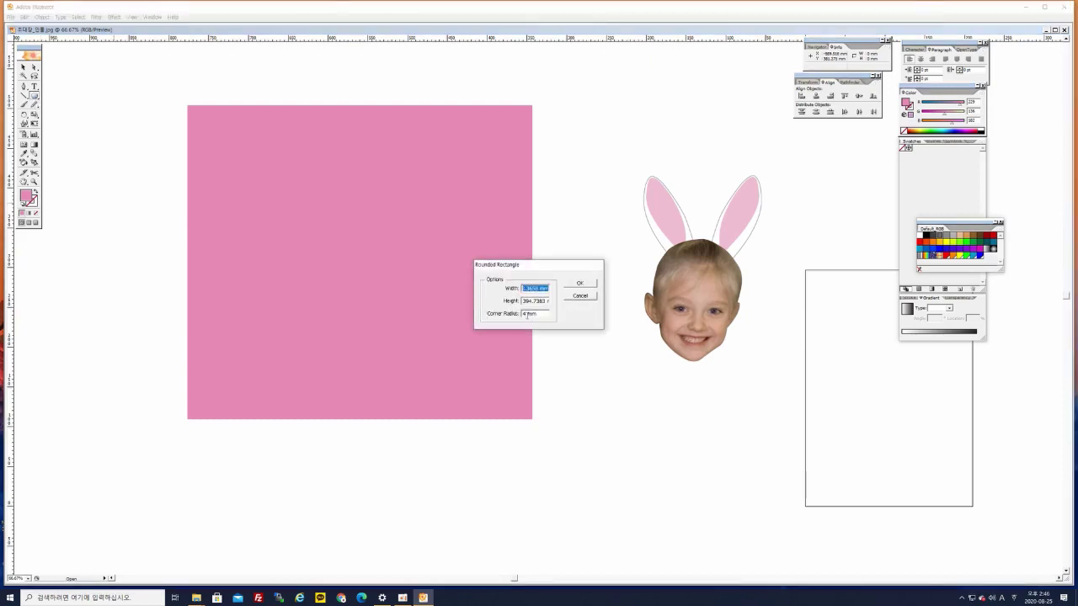
double_click(526, 314)
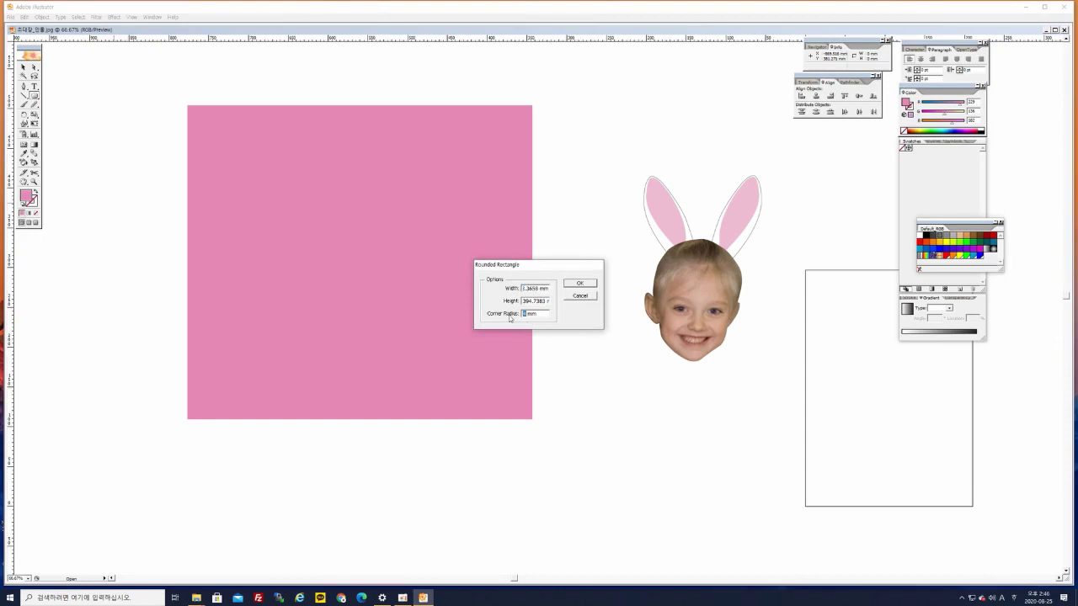
click(579, 283)
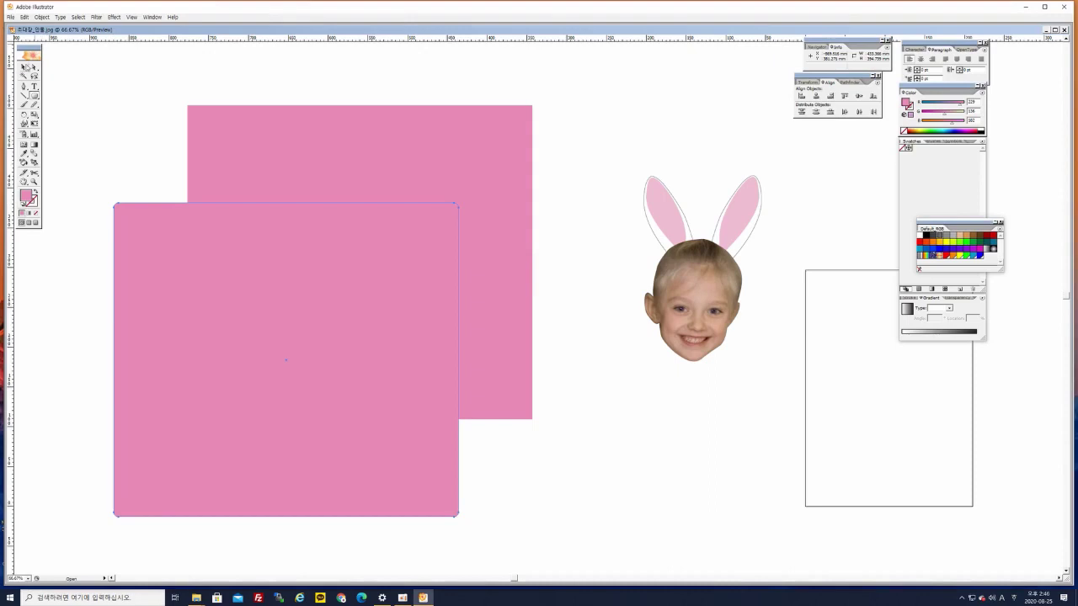
Fill the rounded rectangle with very pale pink, RGB 249, 229, 240
click(23, 66)
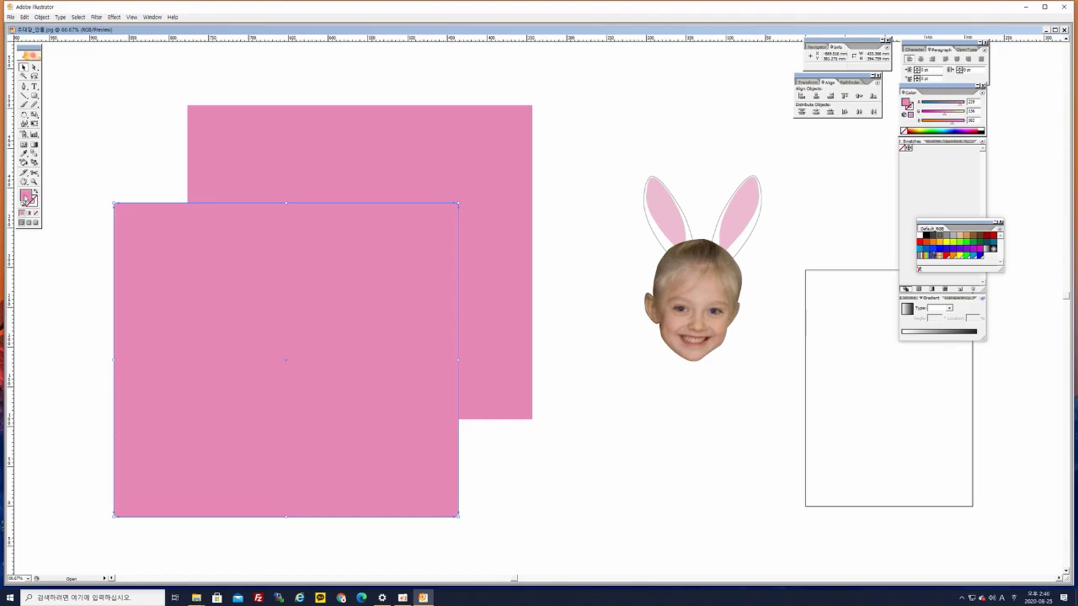
double_click(27, 199)
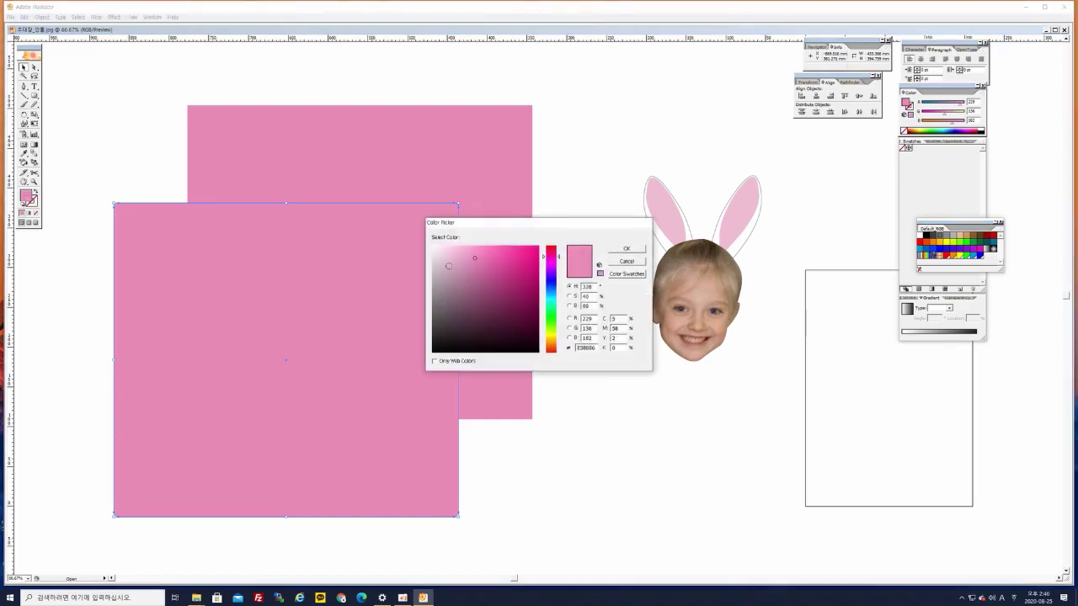
click(441, 247)
click(627, 248)
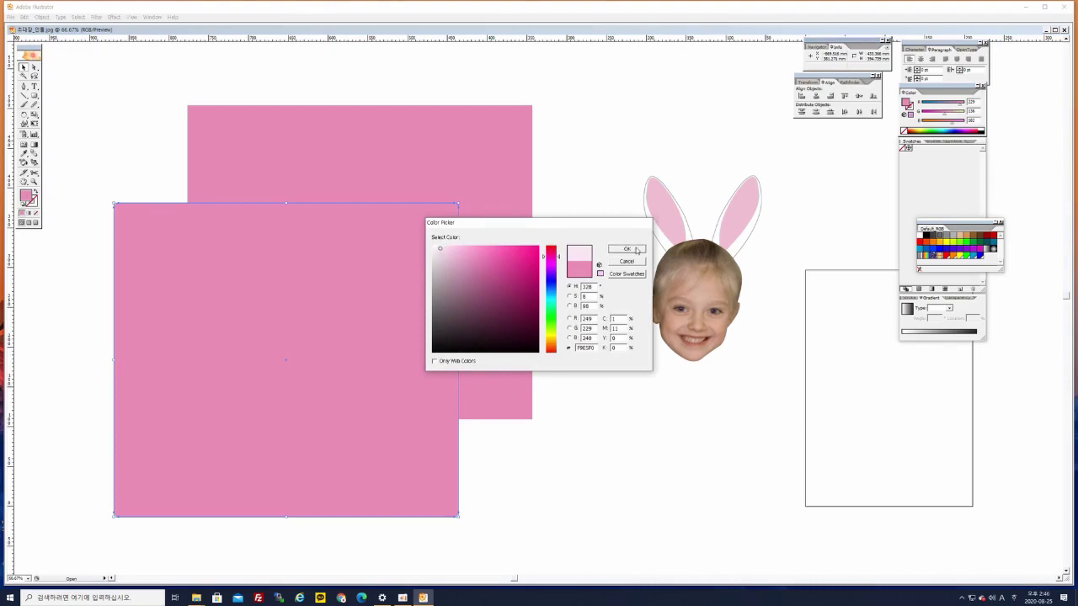
Move the pale rounded rectangle onto the pink square and shrink it to about 377 × 331 mm to fit inside
drag(259, 379, 349, 308)
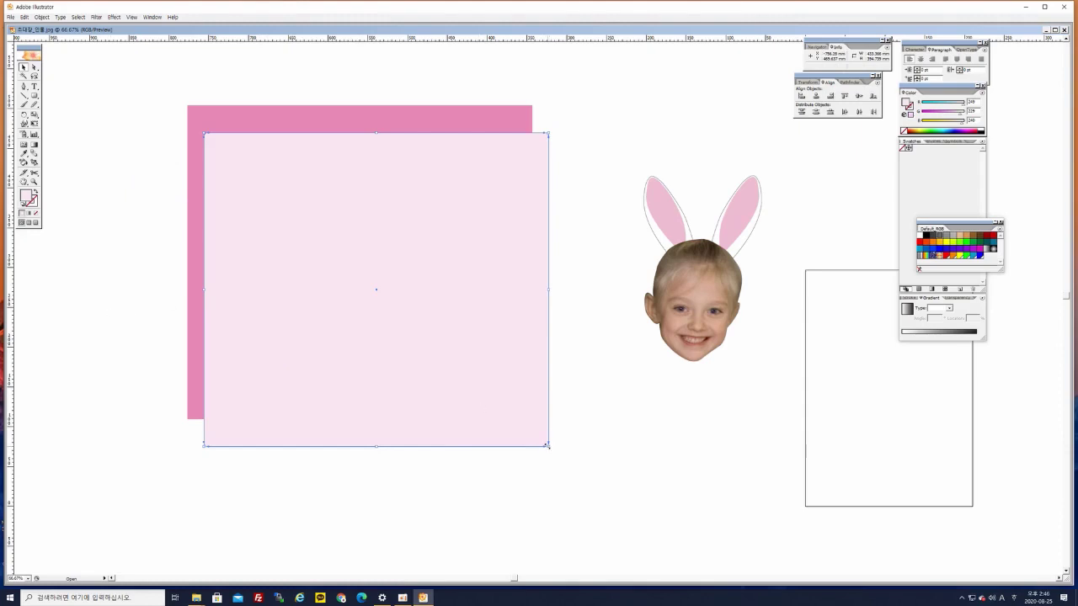
drag(547, 445, 504, 396)
drag(318, 287, 326, 296)
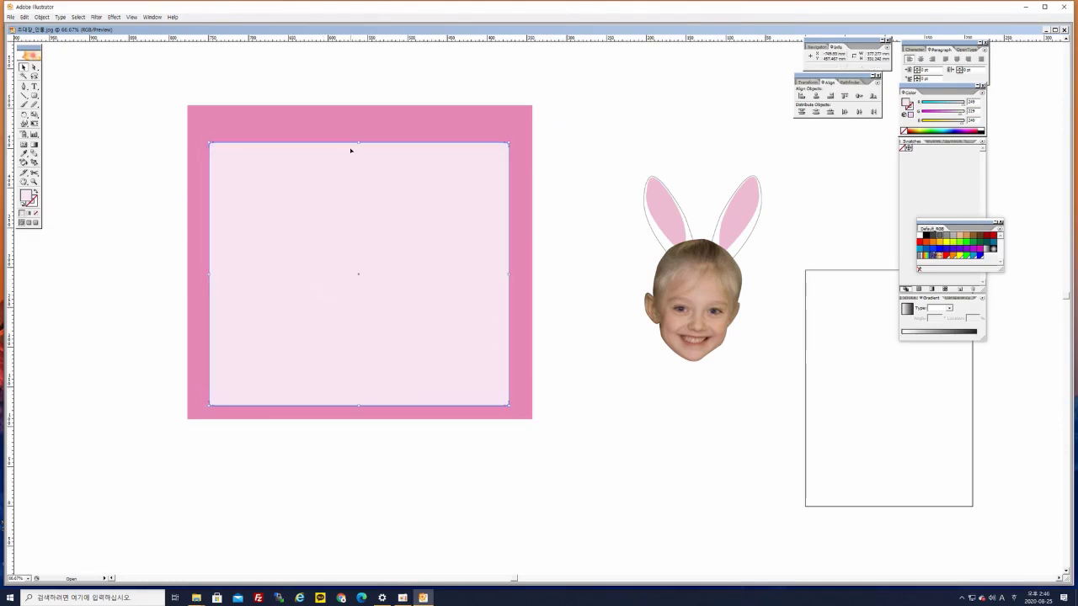
Lower the pale panel's upper edge until it is about 286 mm high, keeping the panel centered between the square's sides
drag(359, 142, 361, 164)
click(563, 216)
click(344, 275)
drag(362, 259, 368, 255)
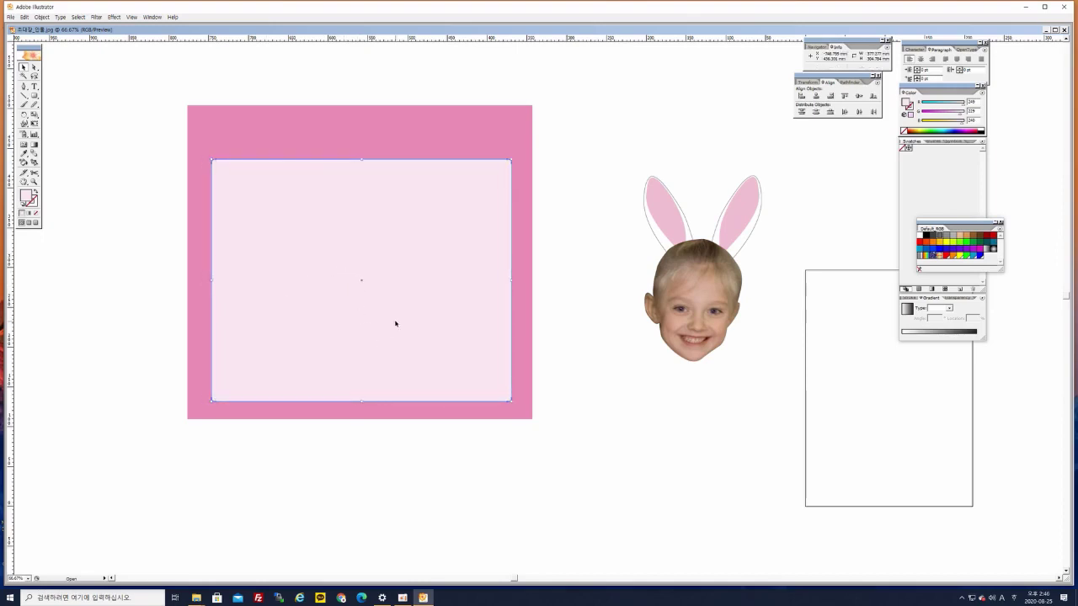
drag(397, 322, 389, 322)
click(544, 171)
click(350, 172)
drag(358, 161, 359, 175)
click(553, 154)
Nudge the pale panel down so a wider pink band remains above it, and deselect it
drag(532, 493, 484, 342)
click(431, 273)
key(Down)
key(Down)
key(Down)
key(Down)
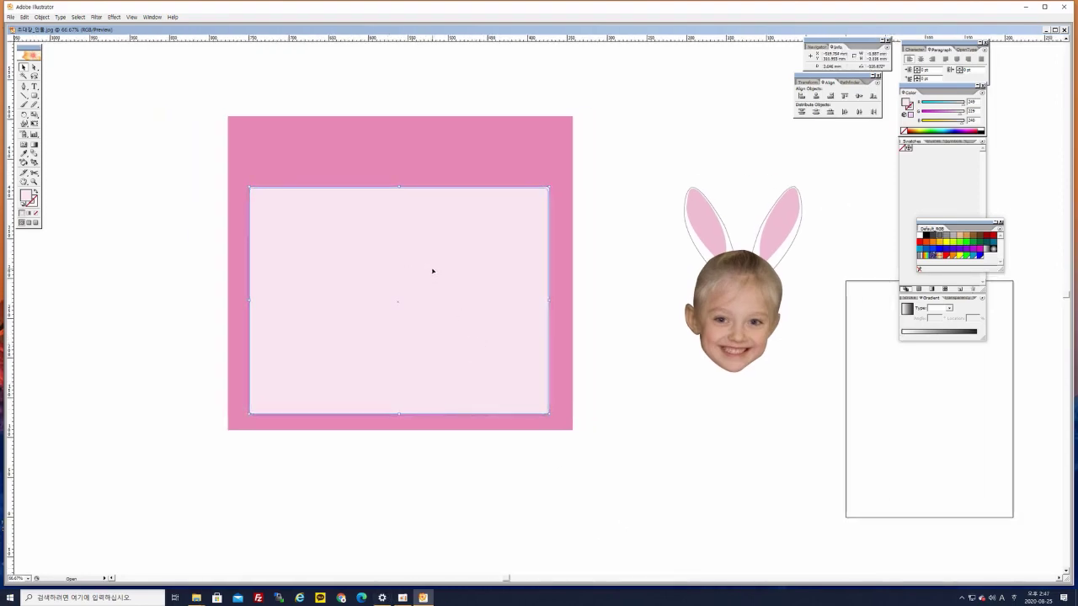
click(650, 158)
Place a vertical and a horizontal guide through the center of the pink square
click(346, 141)
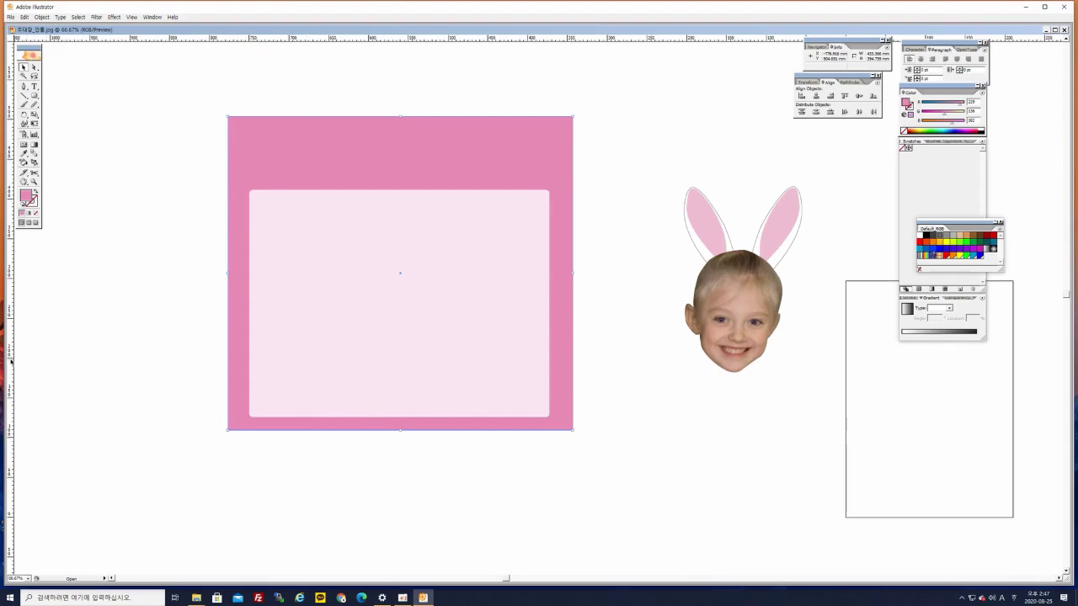
drag(11, 360, 400, 276)
drag(407, 39, 410, 273)
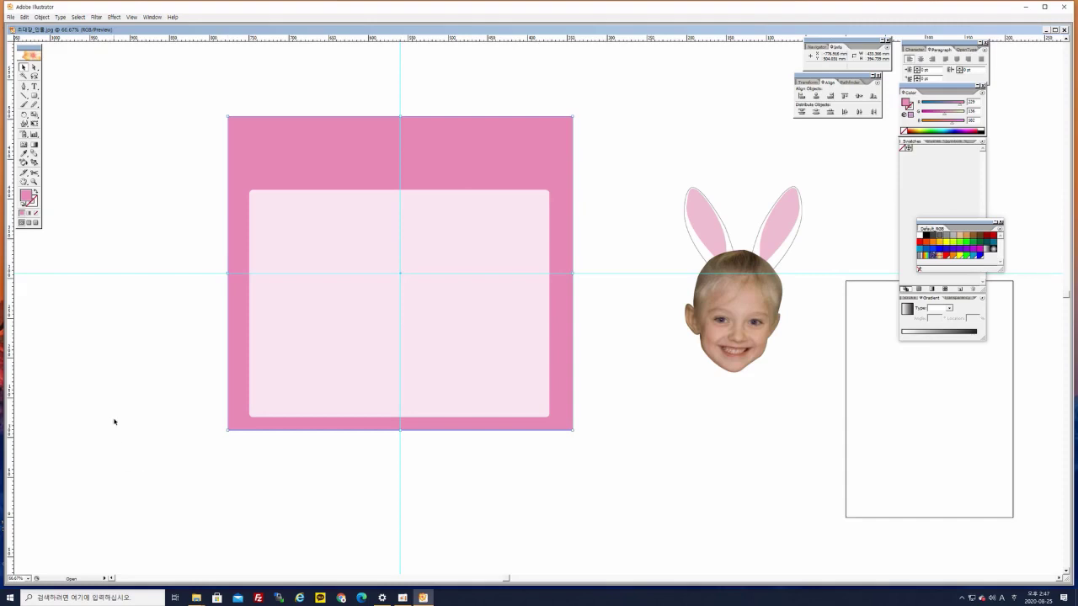
Nudge the pale panel slightly to the right so its center lines up with the vertical guide
click(290, 228)
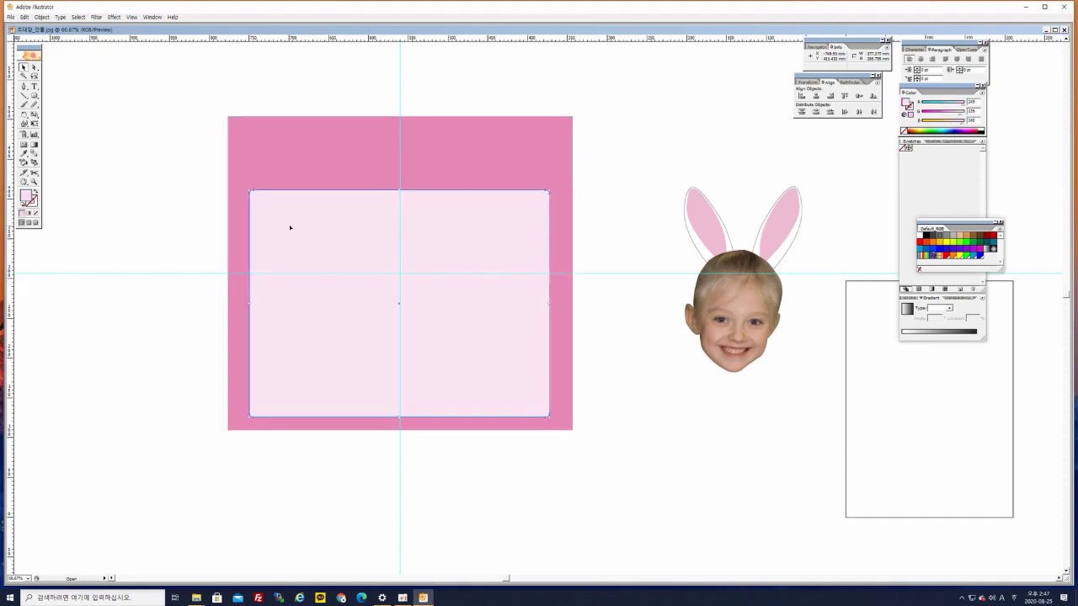
key(Right)
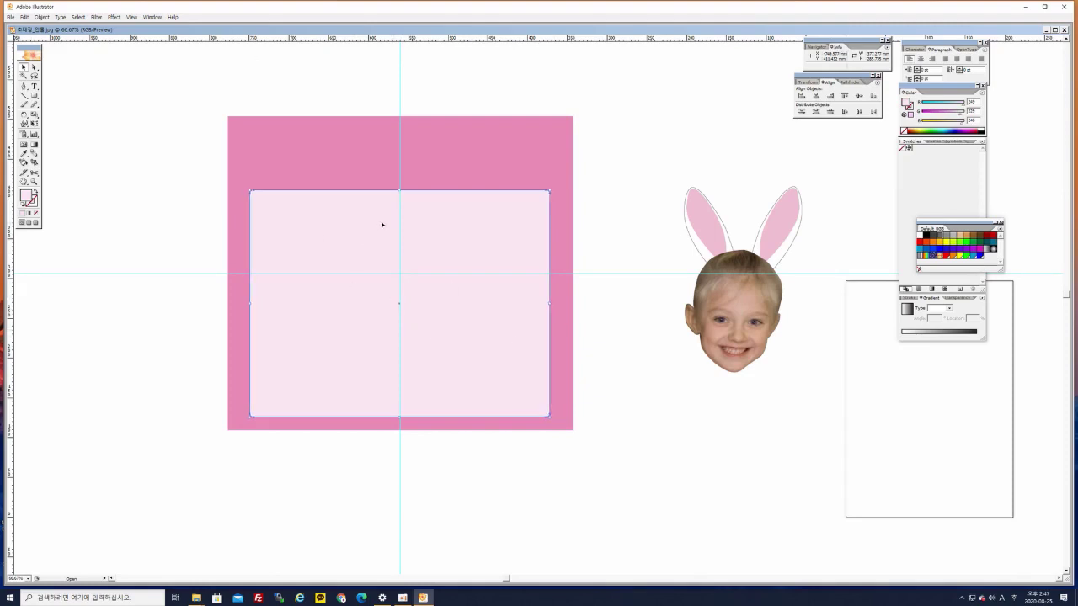
click(644, 137)
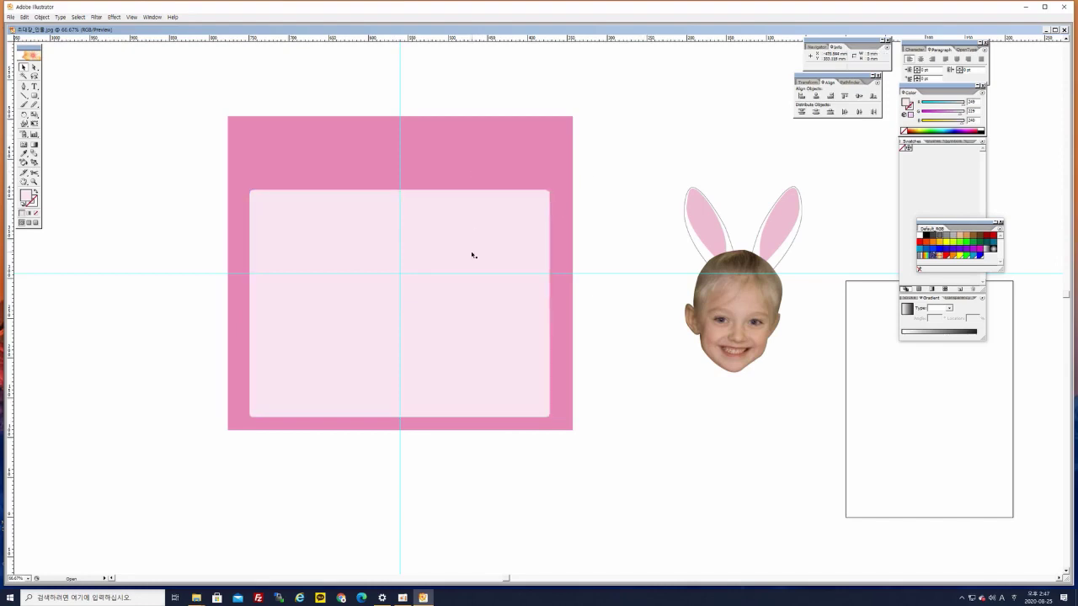
Add the text "Invitation" in the pink band above the pale panel's left end
click(35, 86)
click(258, 157)
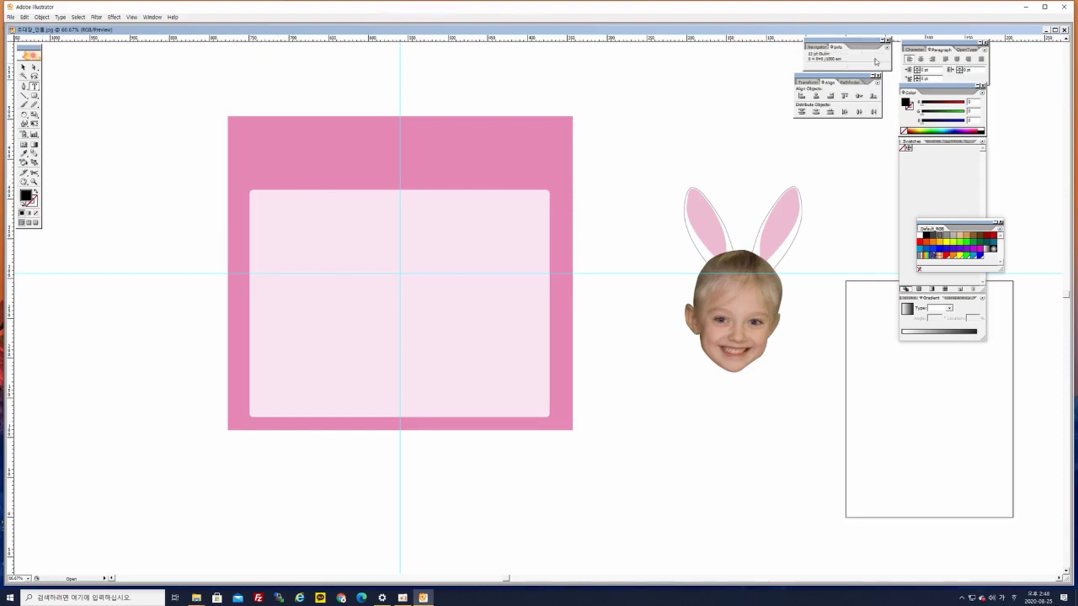
key(ctrl+equal)
key(ctrl+equal)
key(ctrl+equal)
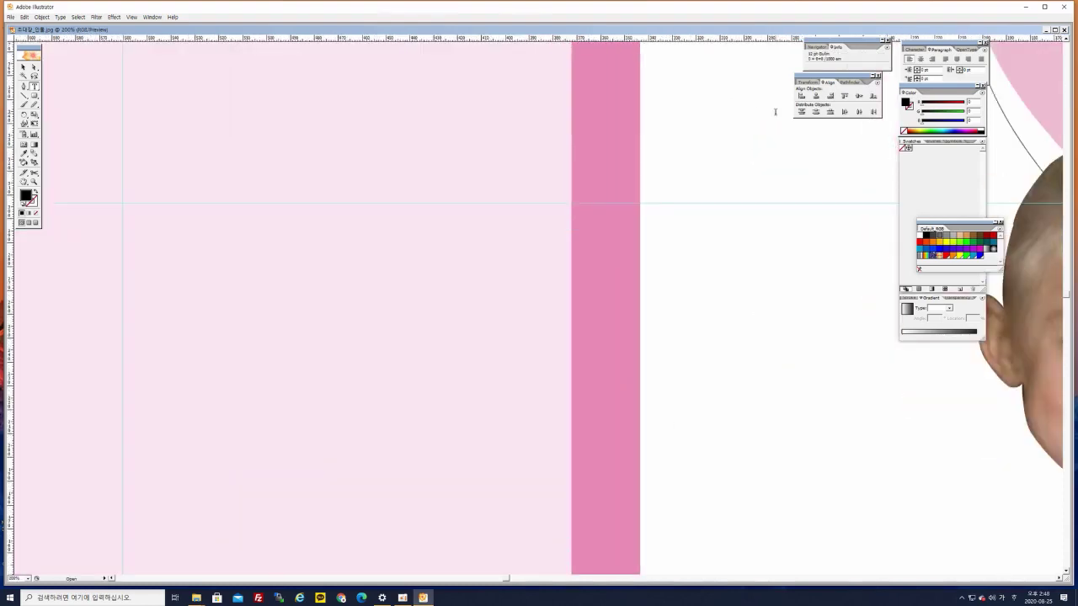
key(space)
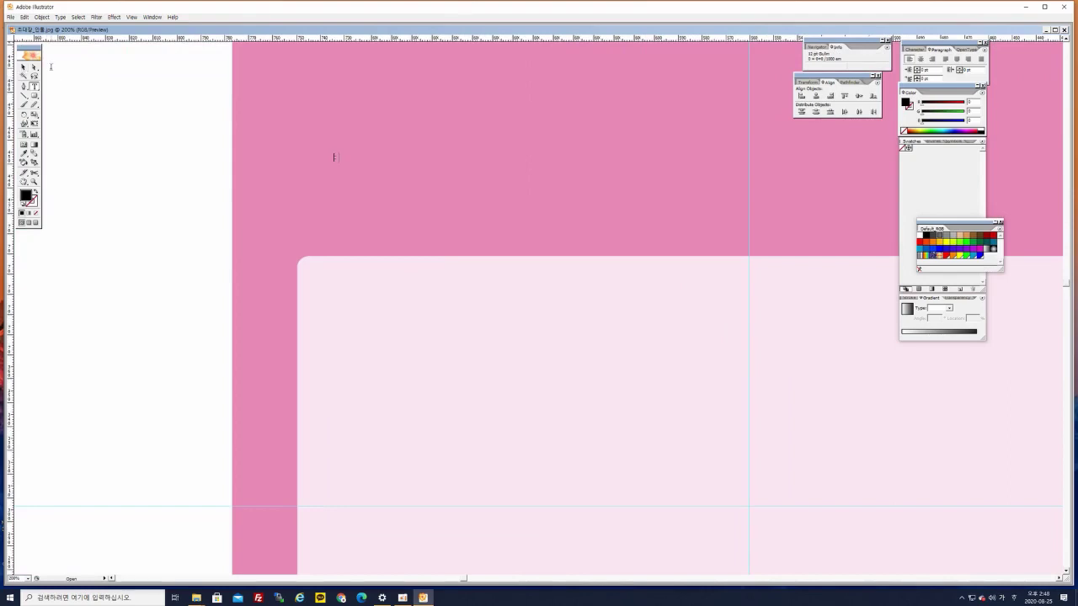
key(Hangul)
text(Invitation)
Set the size of the "Invitation" text to 72 pt
click(22, 66)
click(33, 85)
drag(326, 158, 374, 158)
click(60, 17)
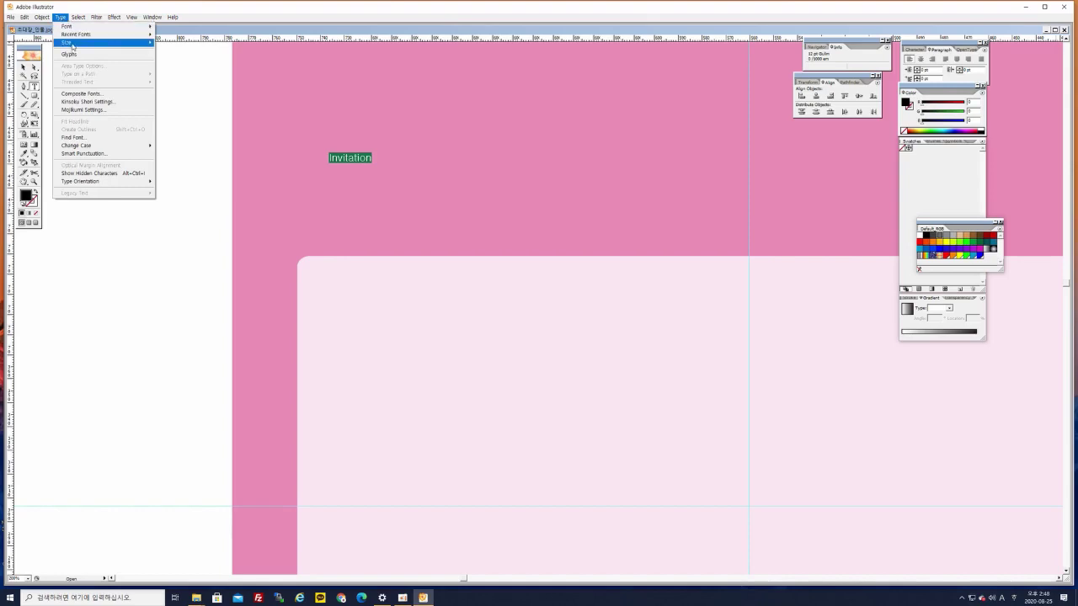
mouse_move(72, 47)
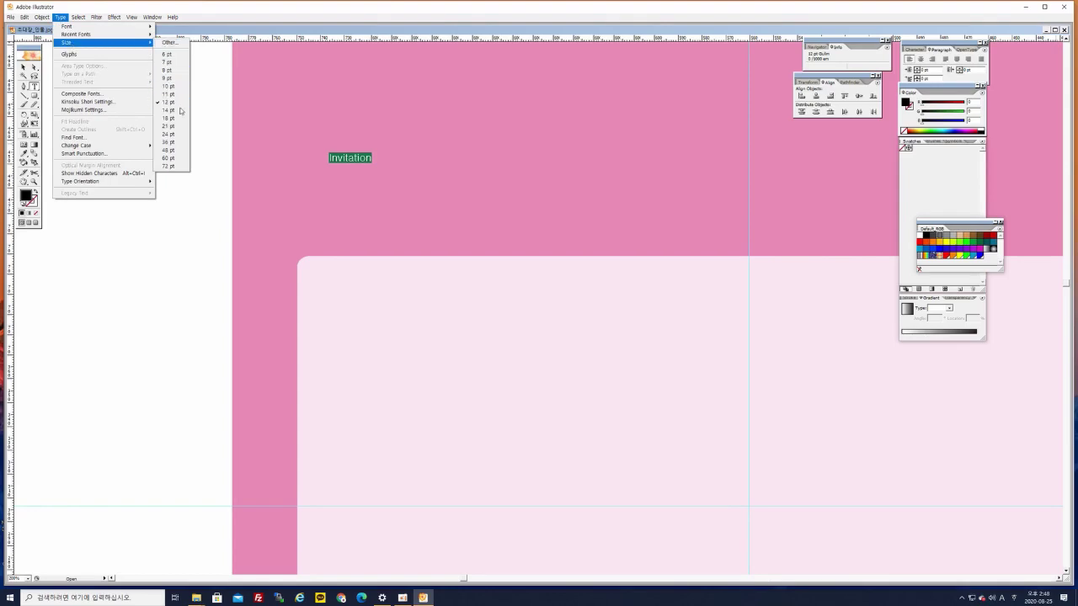
click(183, 159)
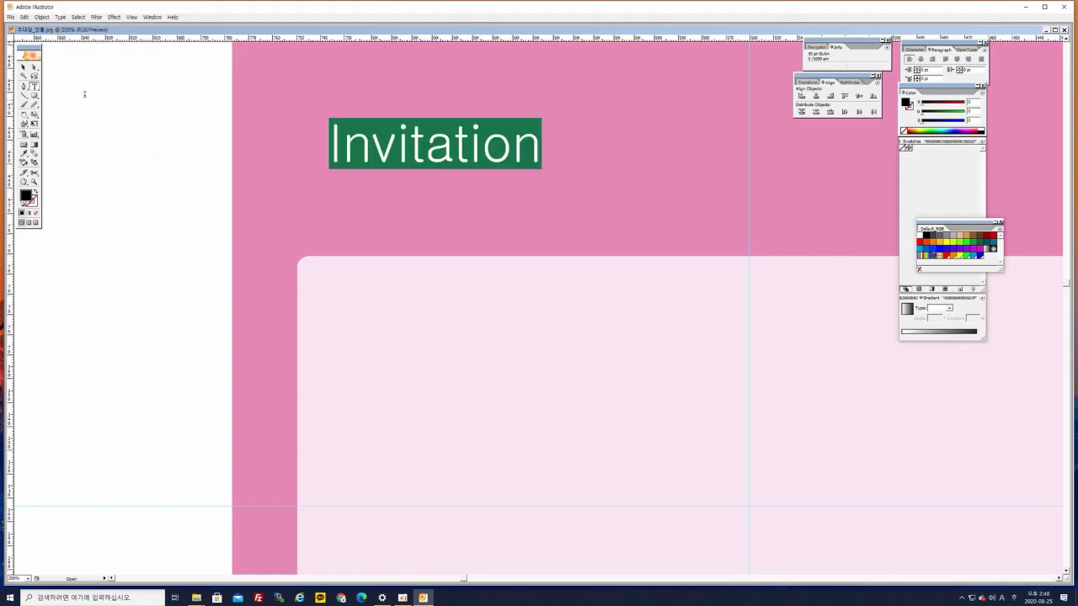
click(62, 17)
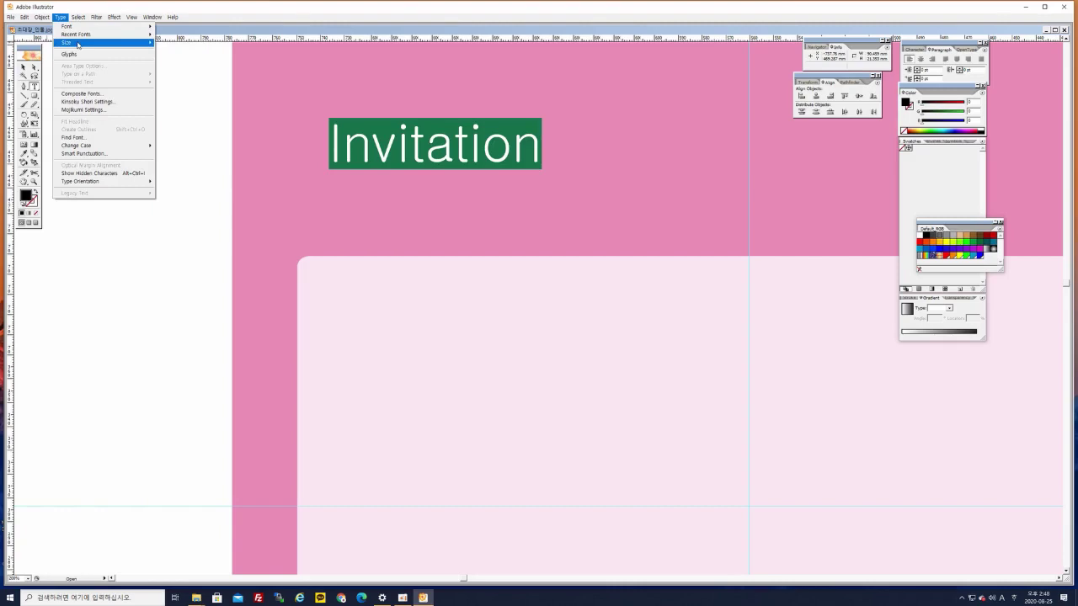
mouse_move(79, 44)
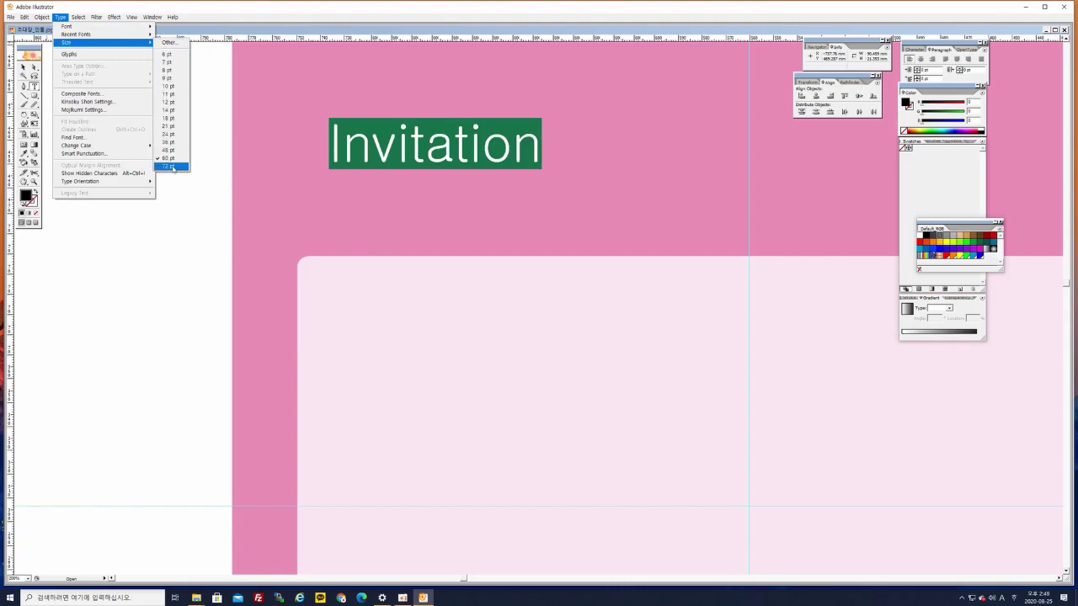
click(172, 167)
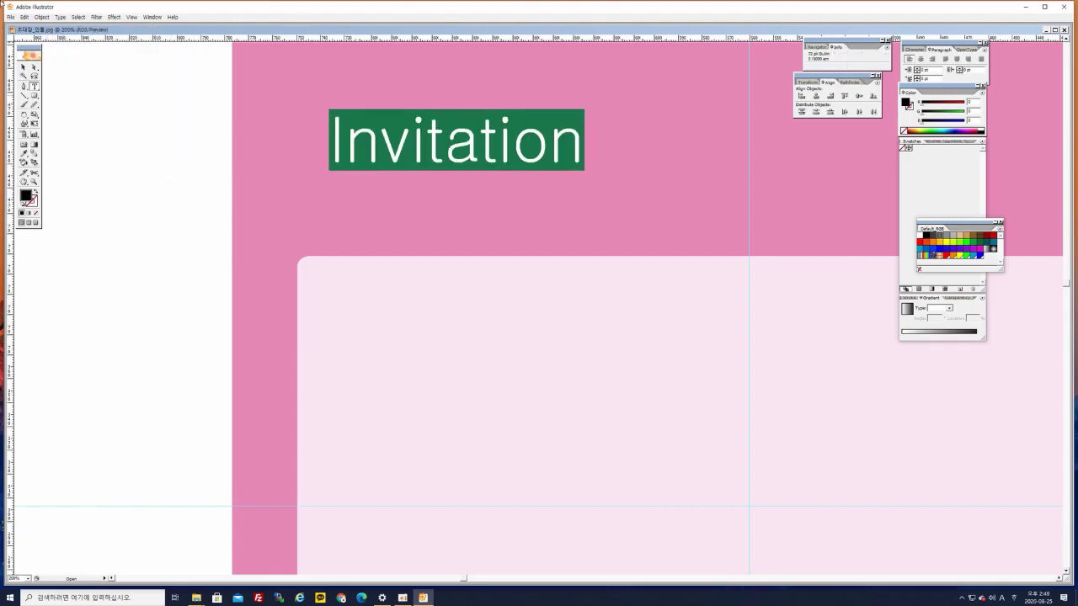
Change the font of the "Invitation" text to Britannic Bold and deselect it
click(61, 16)
mouse_move(68, 27)
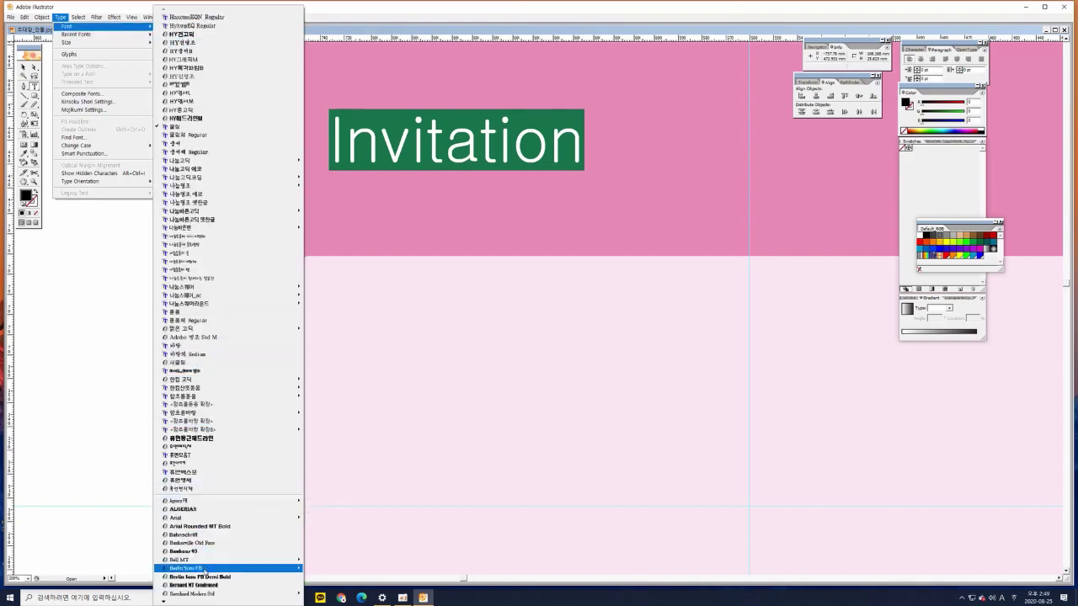
mouse_move(164, 603)
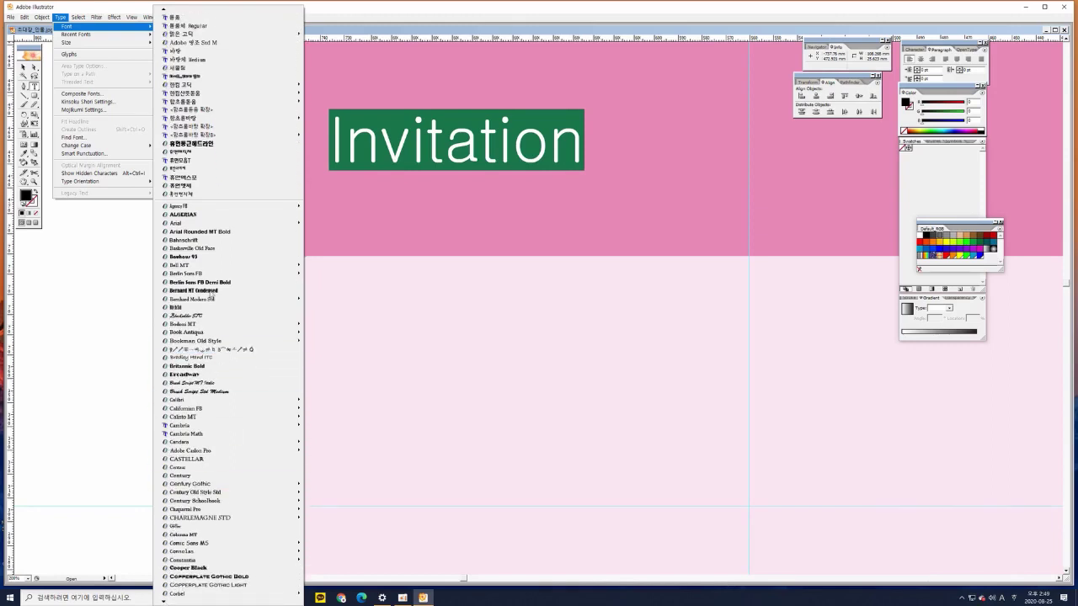
click(233, 369)
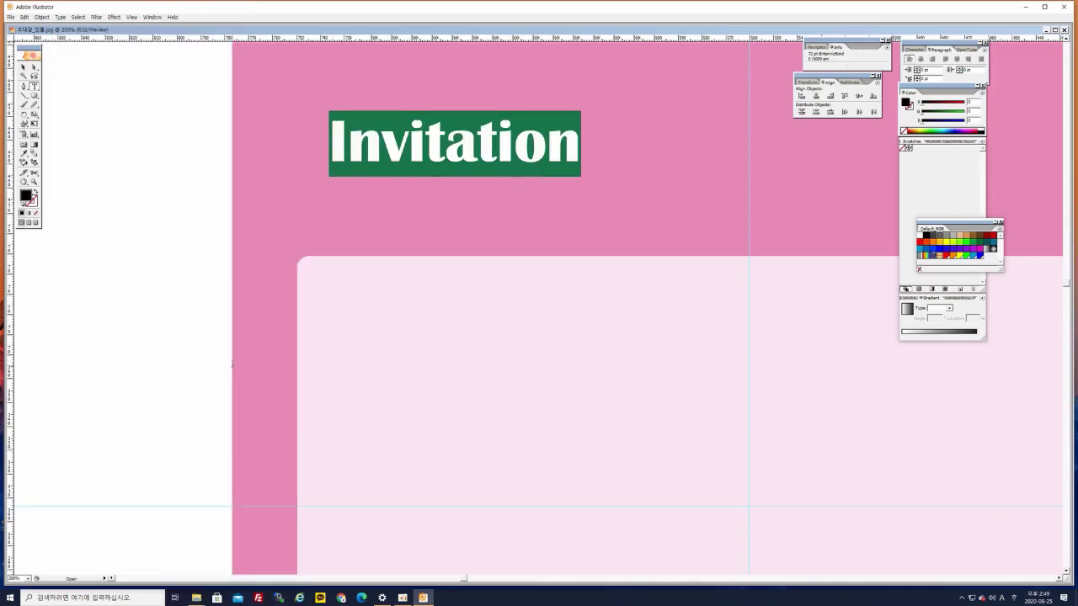
click(22, 67)
click(91, 171)
Enlarge the "Invitation" title proportionally to about 203 mm wide, keeping it within the pink band above the pale panel
key(ctrl+minus)
key(ctrl+minus)
drag(559, 390, 214, 313)
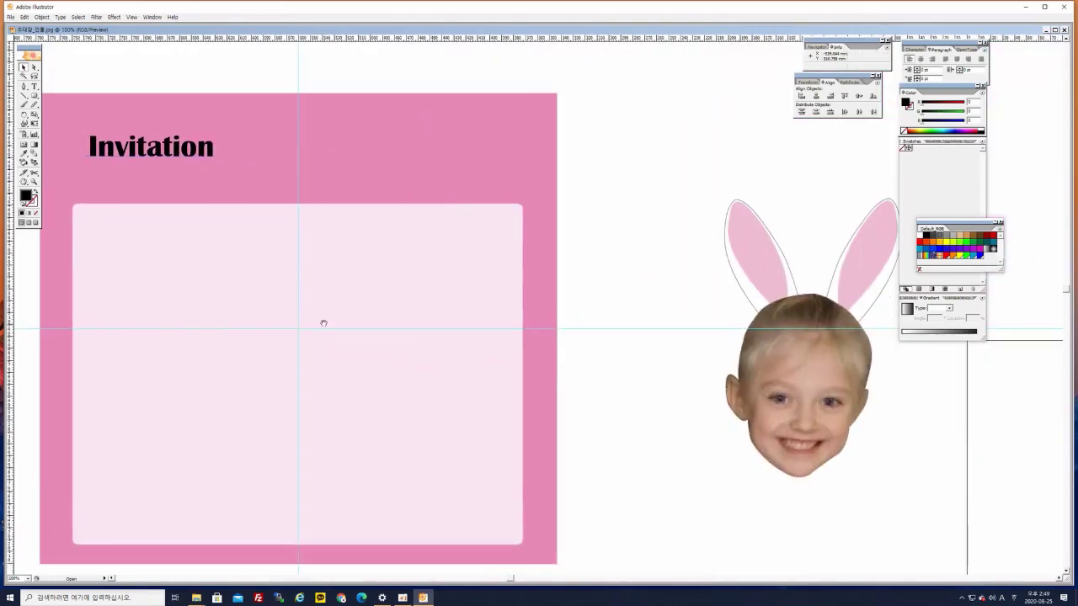
drag(301, 303, 361, 308)
click(268, 154)
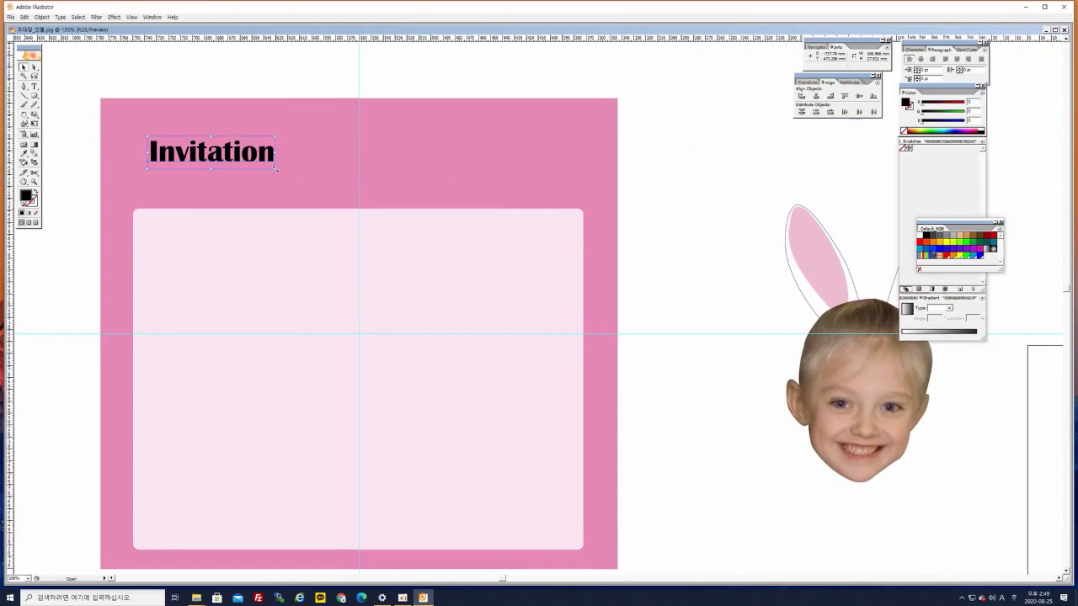
drag(277, 169, 389, 230)
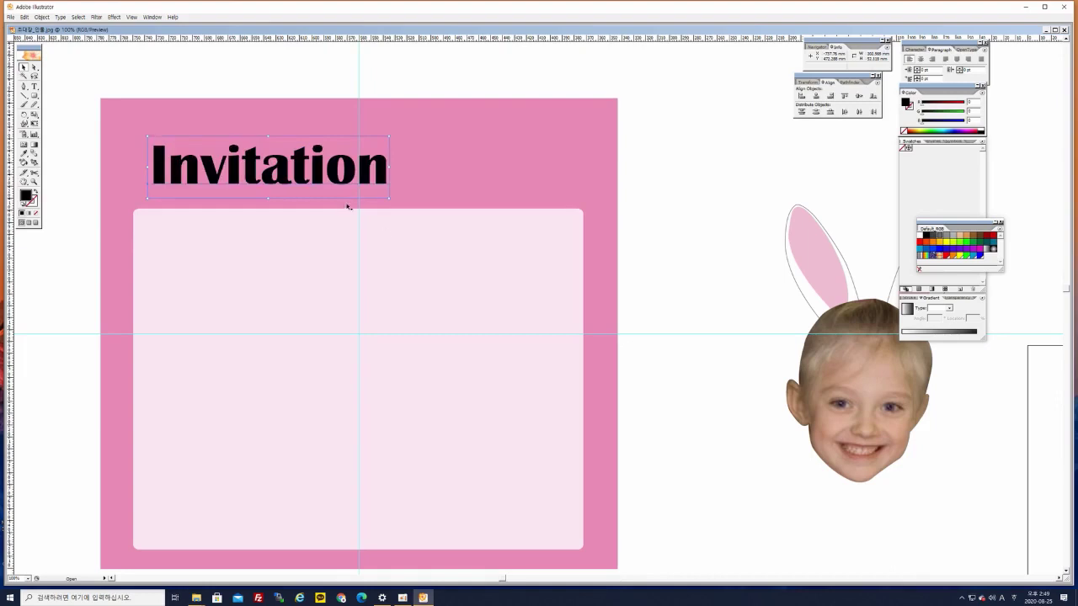
Move the "Invitation" title sideways so its center lines up with the vertical guide
drag(283, 166, 364, 166)
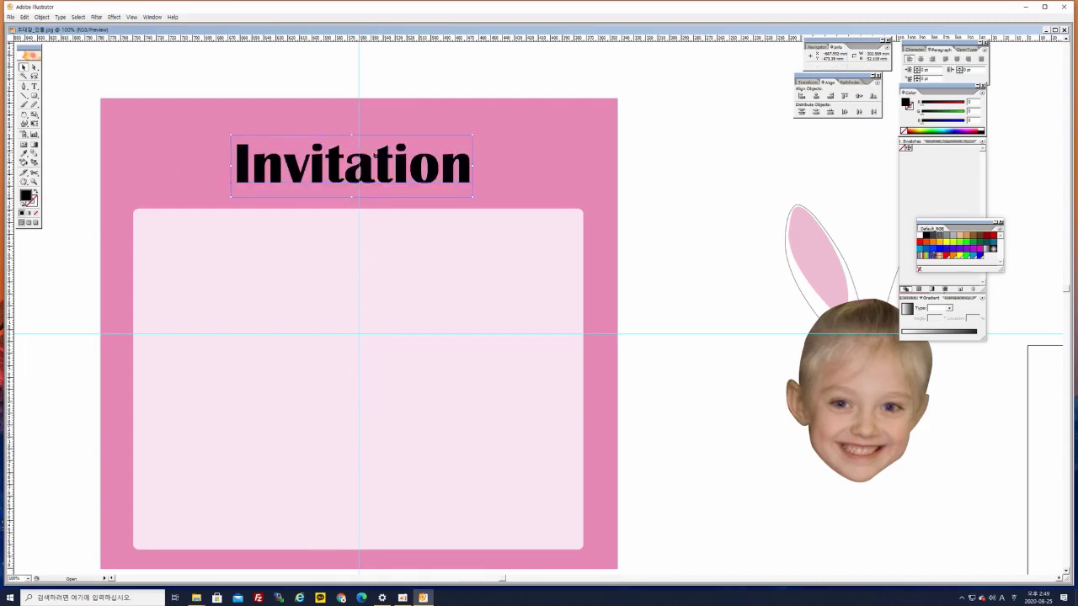
key(Right)
key(Right)
key(Right)
key(Right)
key(Right)
key(Right)
key(Right)
key(Right)
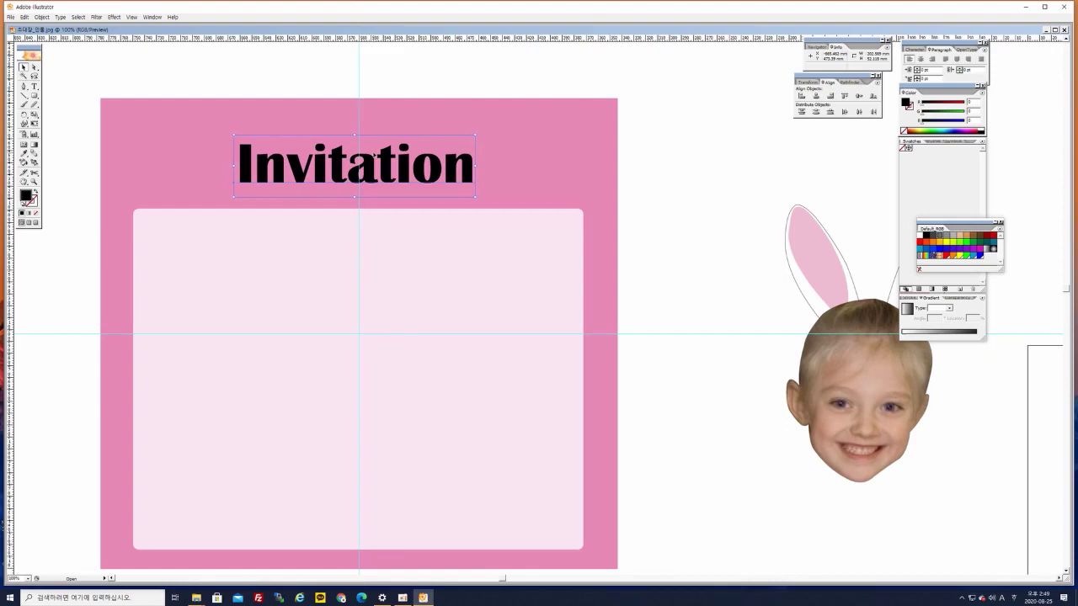
key(Right)
key(Right)
key(Right)
key(Right)
key(Right)
key(Right)
key(Right)
key(Right)
key(Right)
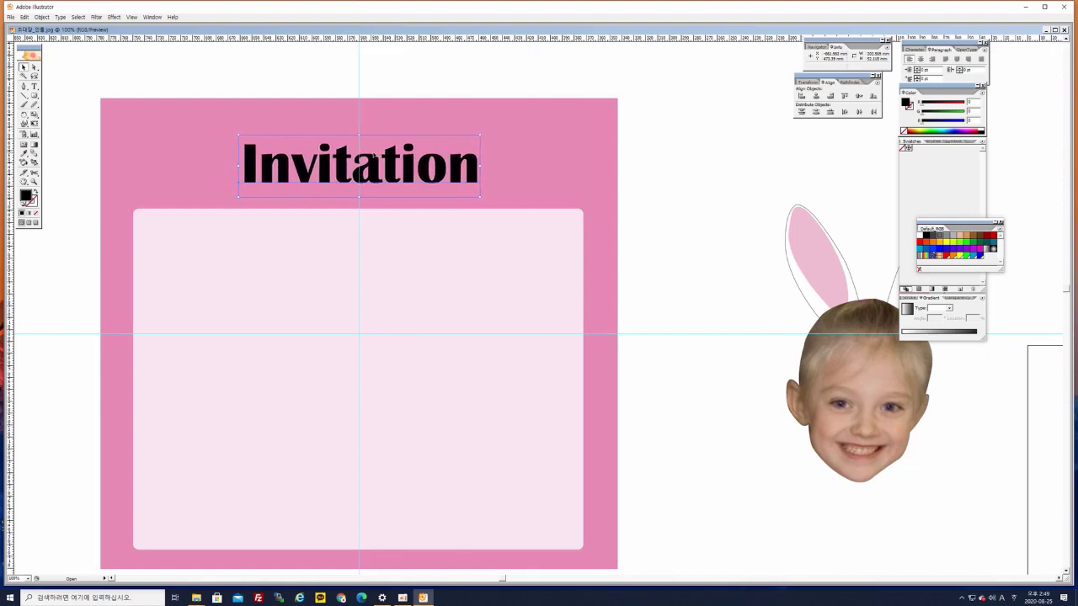
Nudge the "Invitation" title slightly upward within the pink band
key(Up)
key(Up)
key(Up)
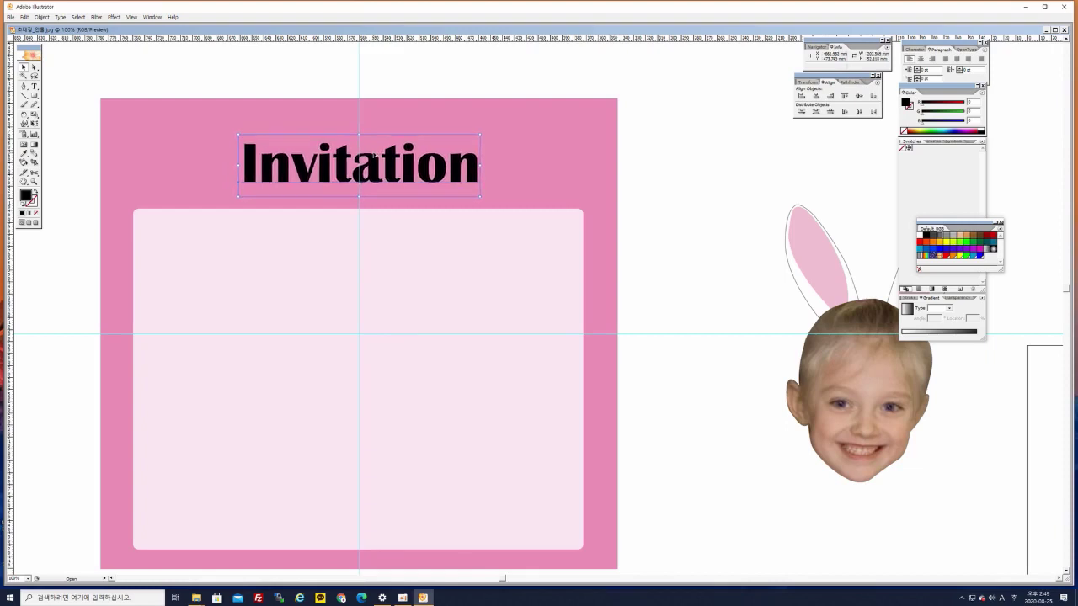
key(Up)
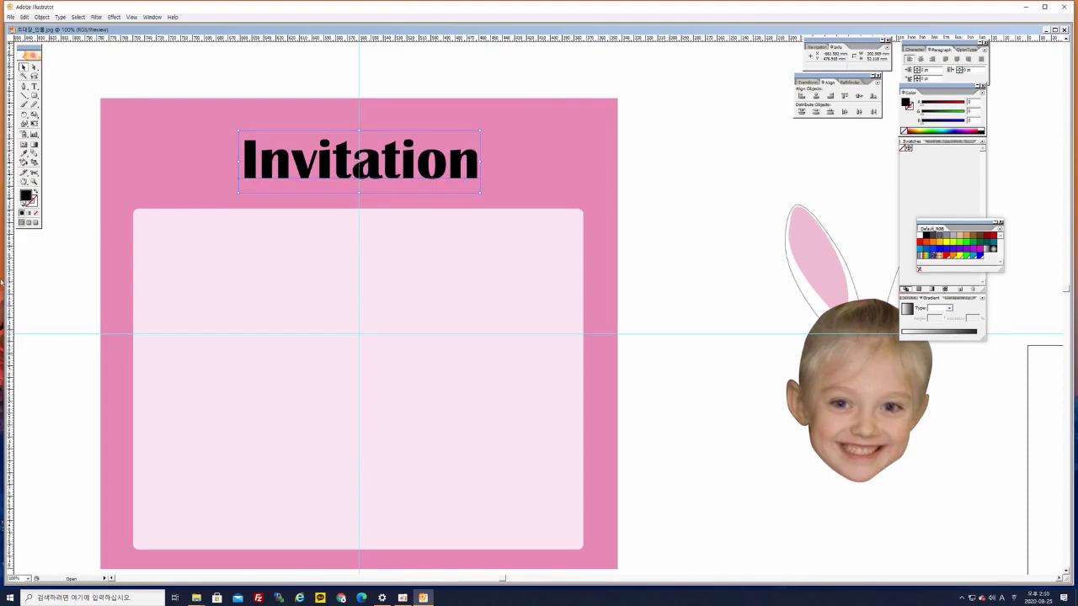
Remove the fill of the "Invitation" title and give it a near-white F9F7F8 stroke
click(36, 213)
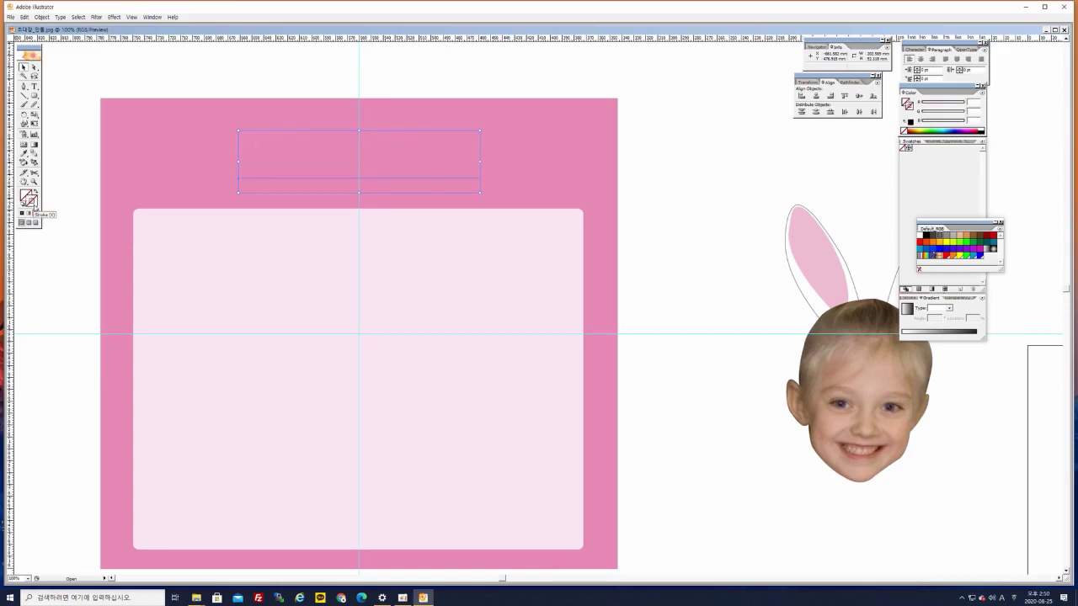
double_click(32, 203)
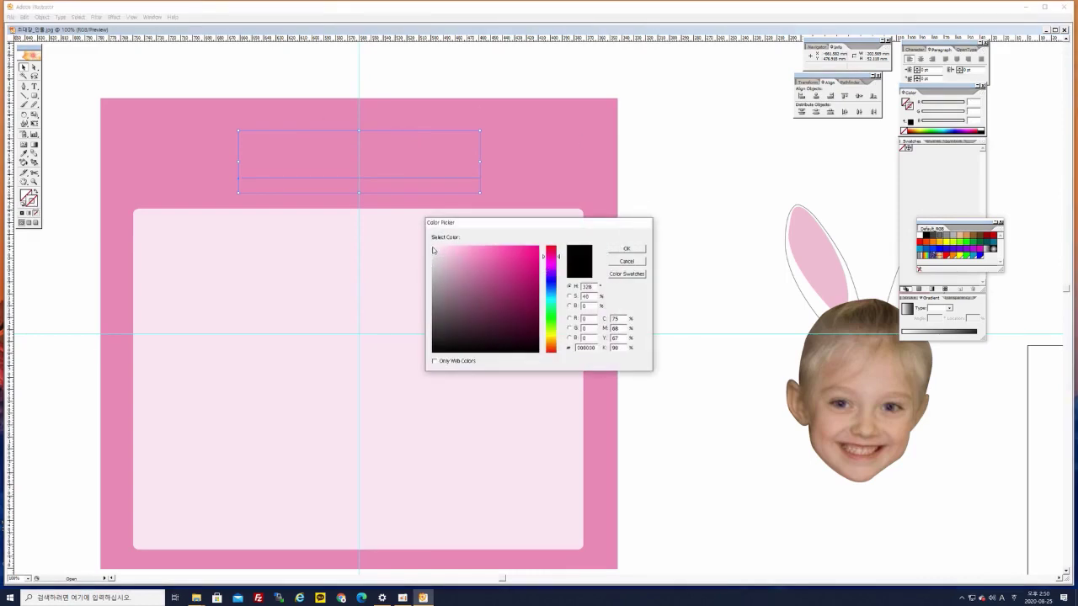
click(434, 246)
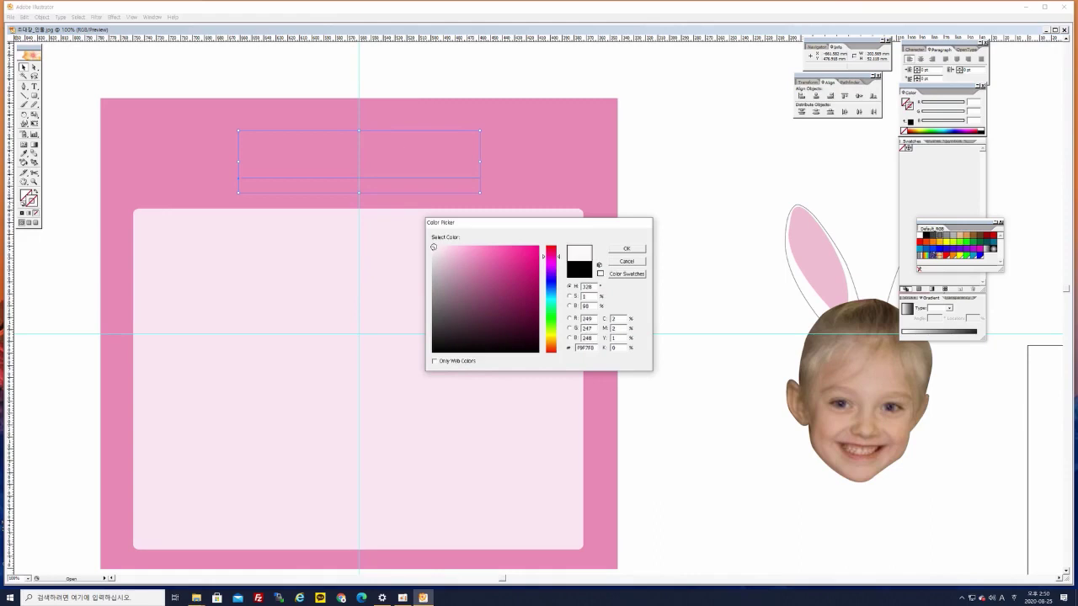
click(629, 249)
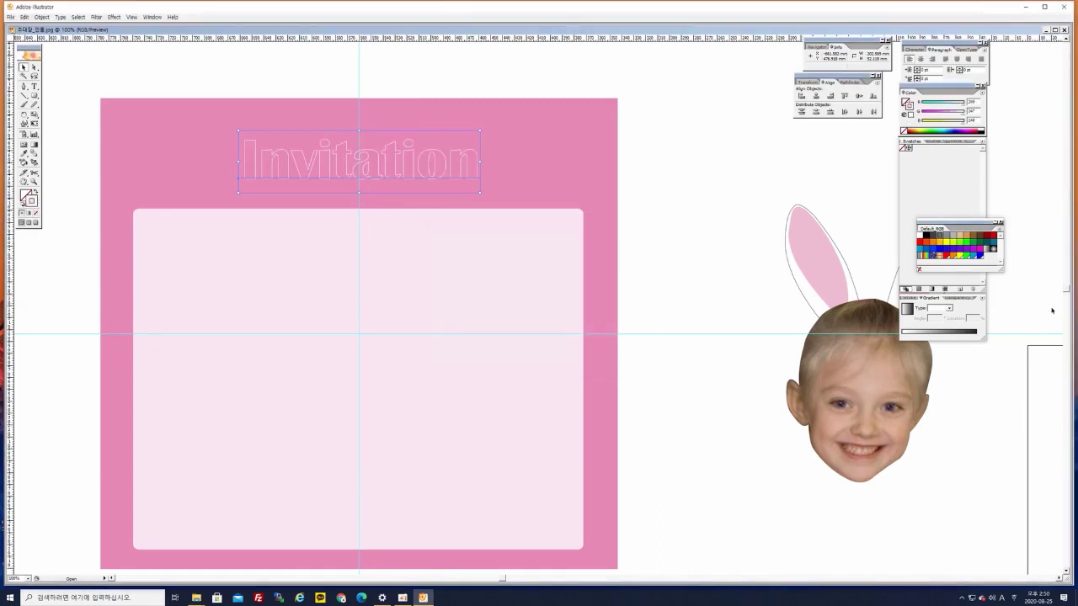
Set the title's stroke weight to 2 pt and deselect it
click(910, 298)
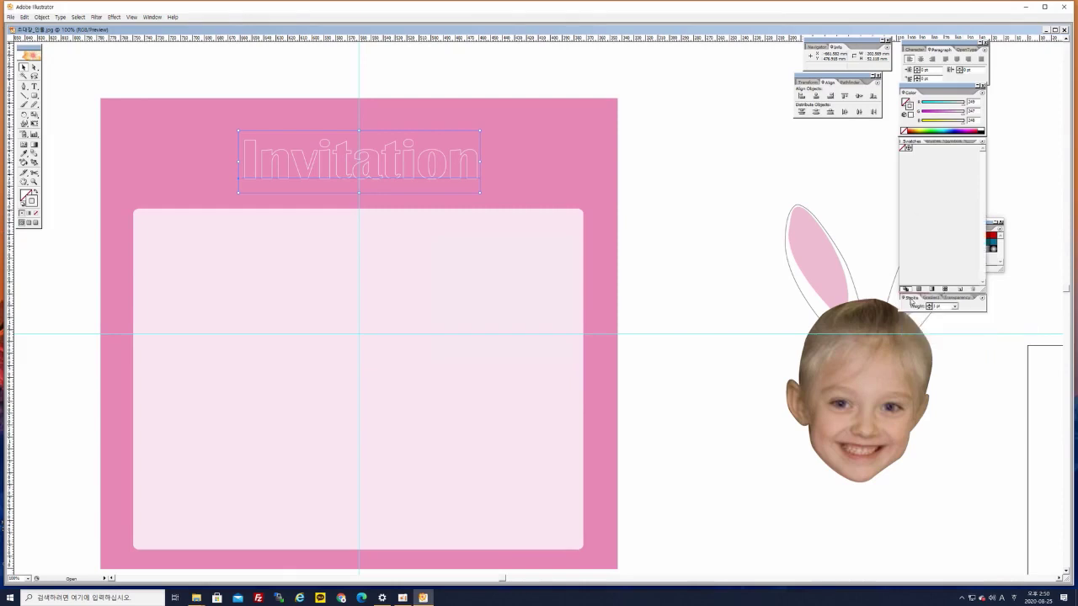
click(955, 308)
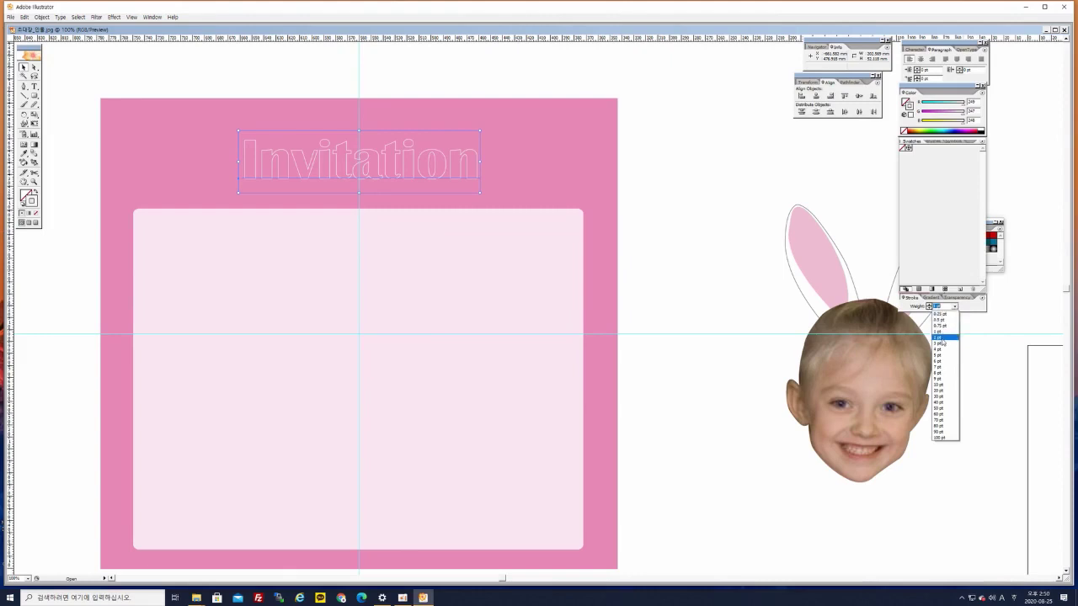
click(942, 341)
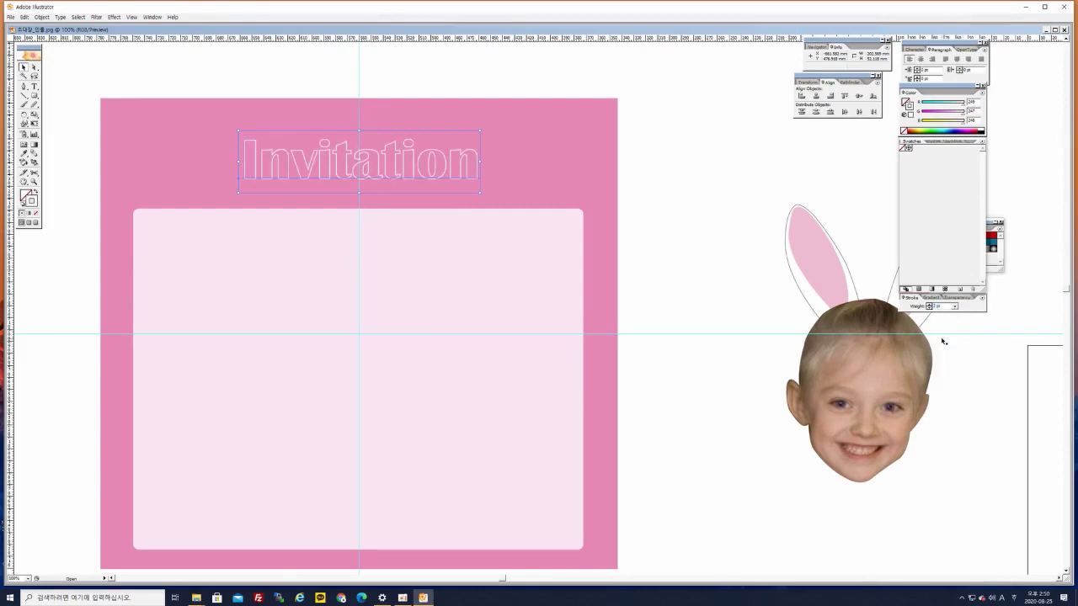
click(78, 75)
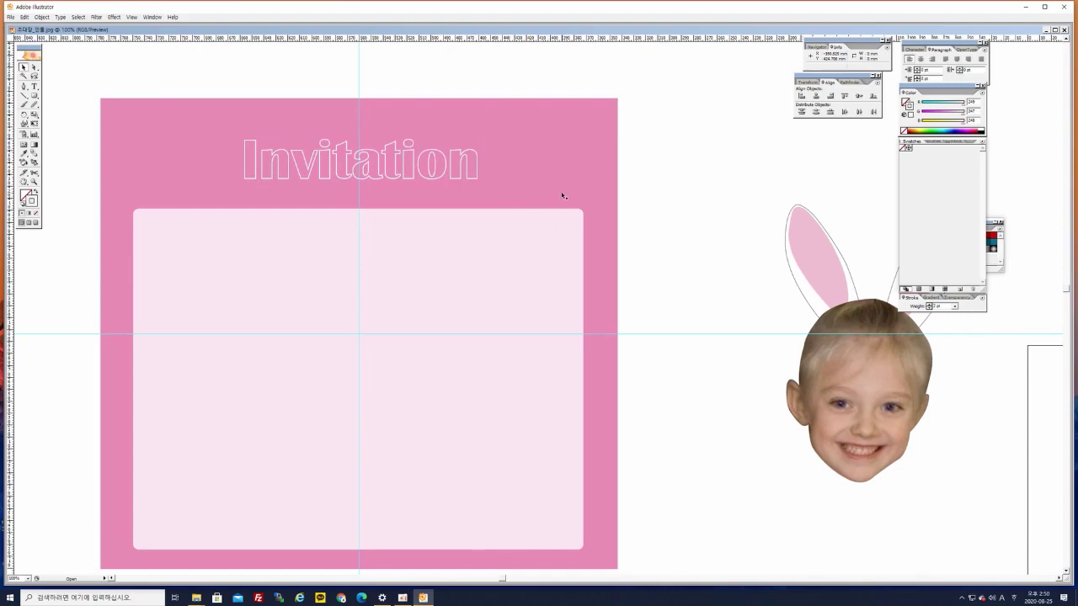
Enlarge the outlined "Invitation" title about its center to about 253 mm wide, deselect it, and toggle the guides off and on
key(ctrl+minus)
drag(565, 348, 593, 281)
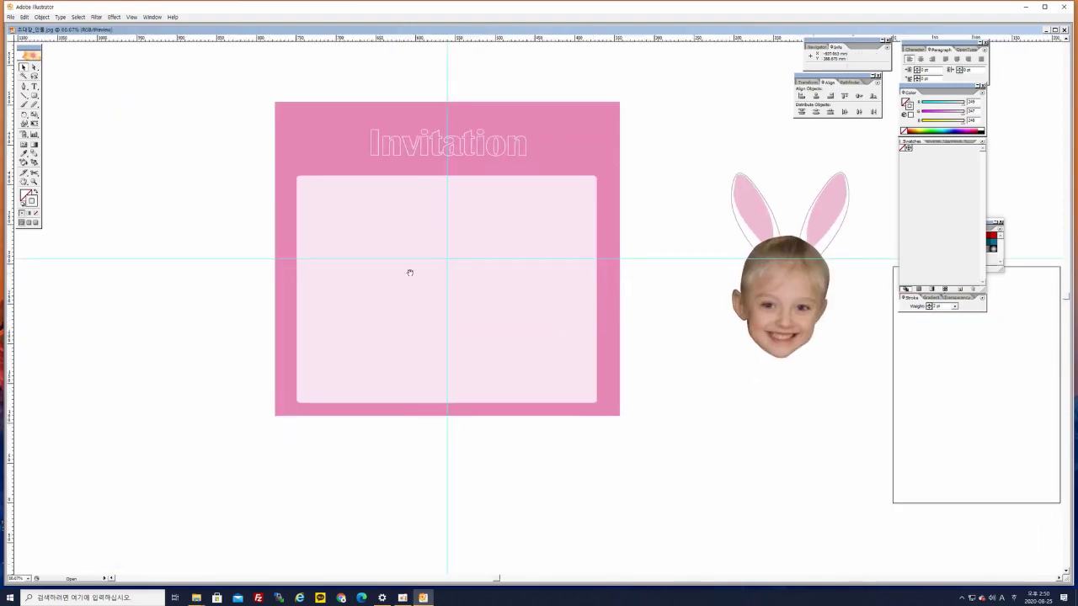
drag(753, 299, 719, 291)
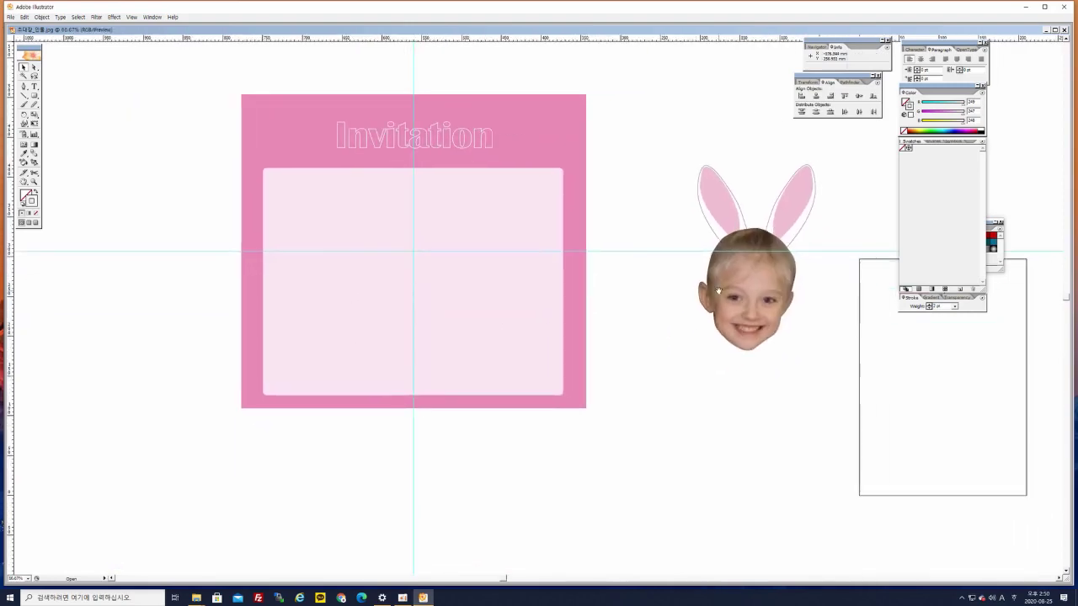
click(393, 147)
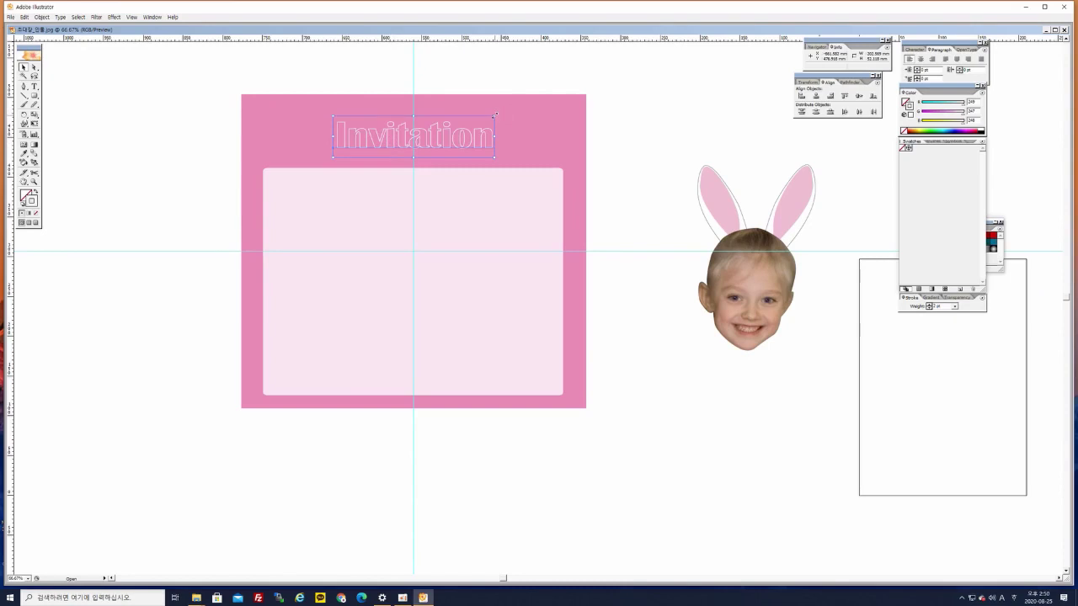
drag(496, 114, 514, 111)
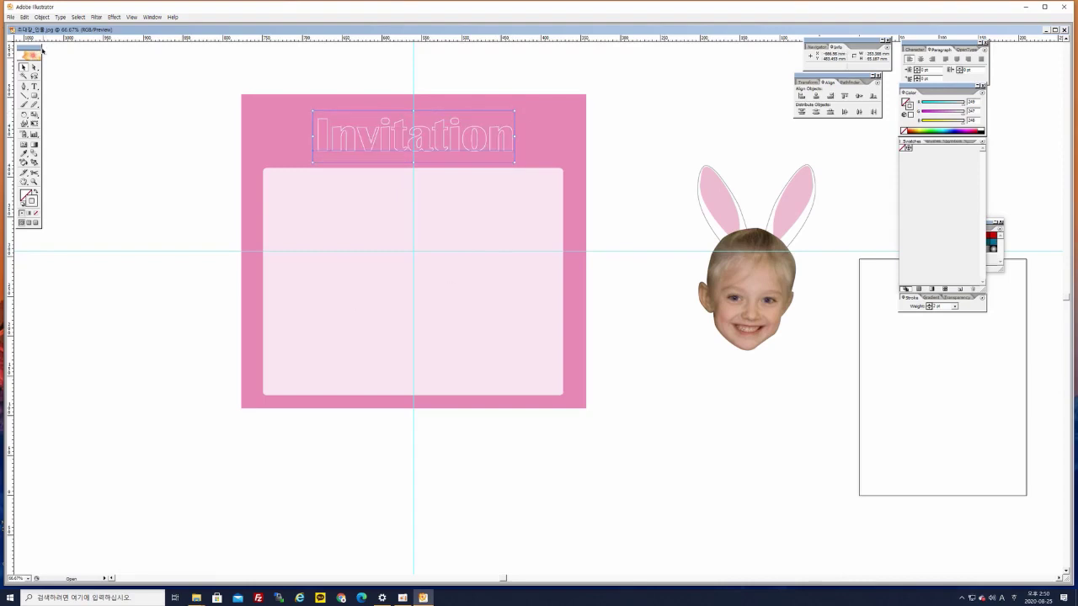
click(286, 149)
key(ctrl+semicolon)
key(ctrl+semicolon)
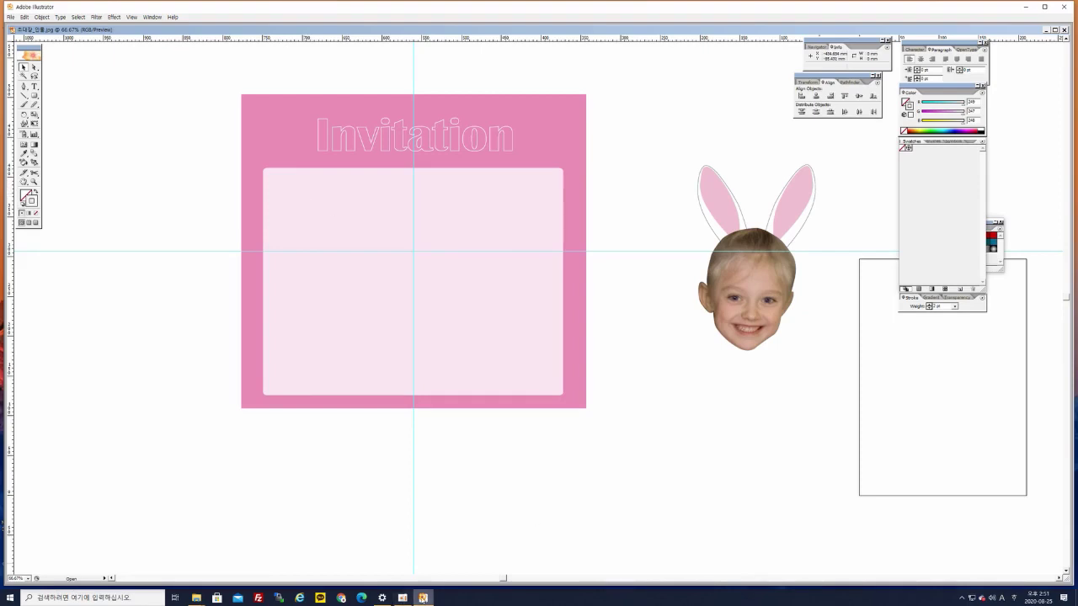
click(402, 598)
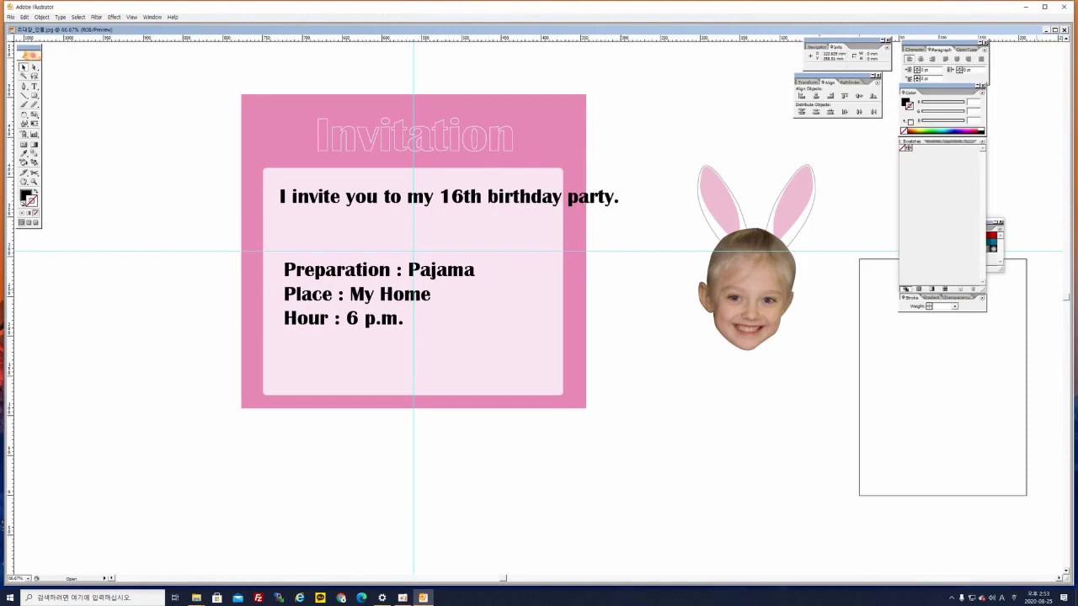
Try the fonts Brush Script MT Italic and Bauhaus 93 on the line "I invite you to my 16th birthday party."
click(324, 199)
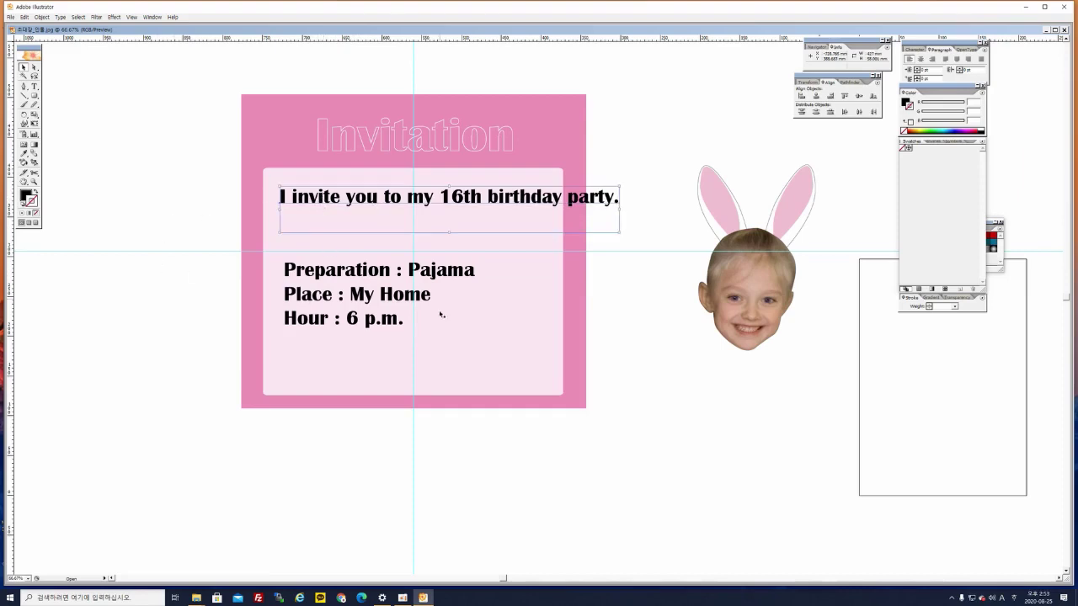
click(59, 17)
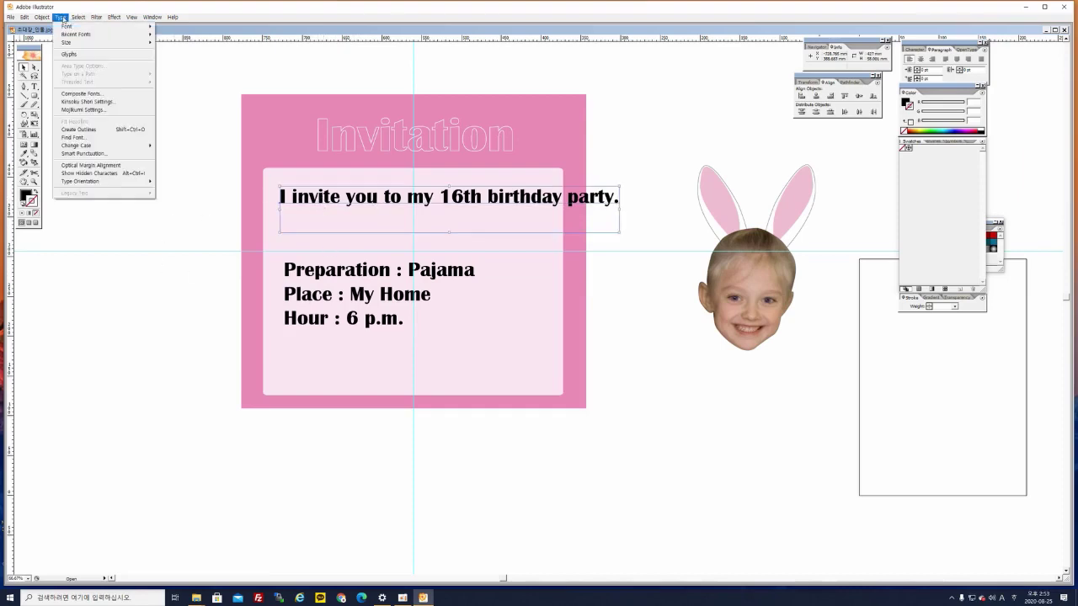
mouse_move(68, 26)
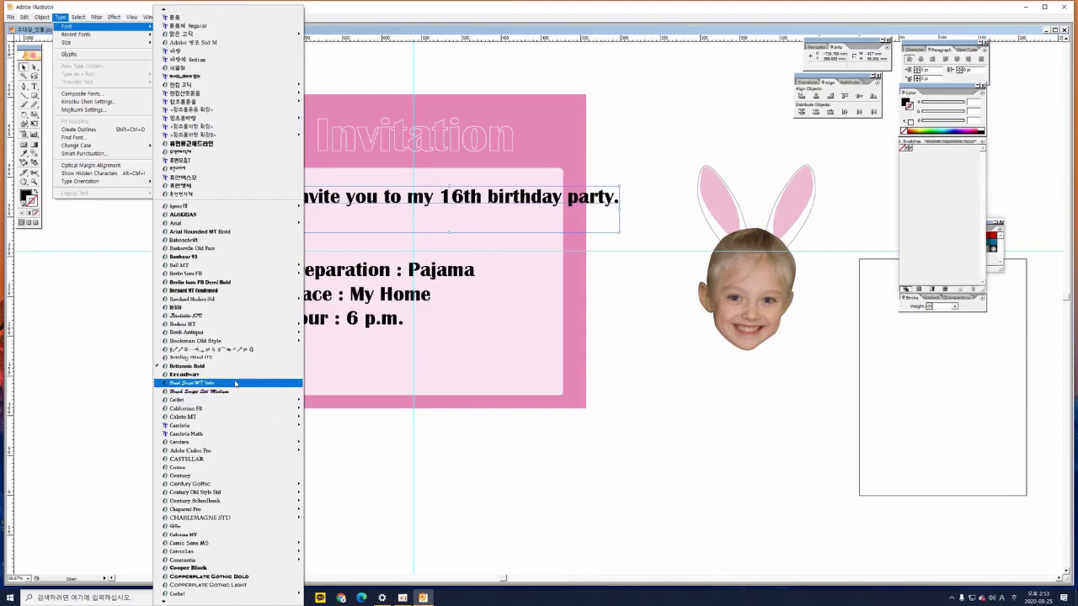
click(235, 384)
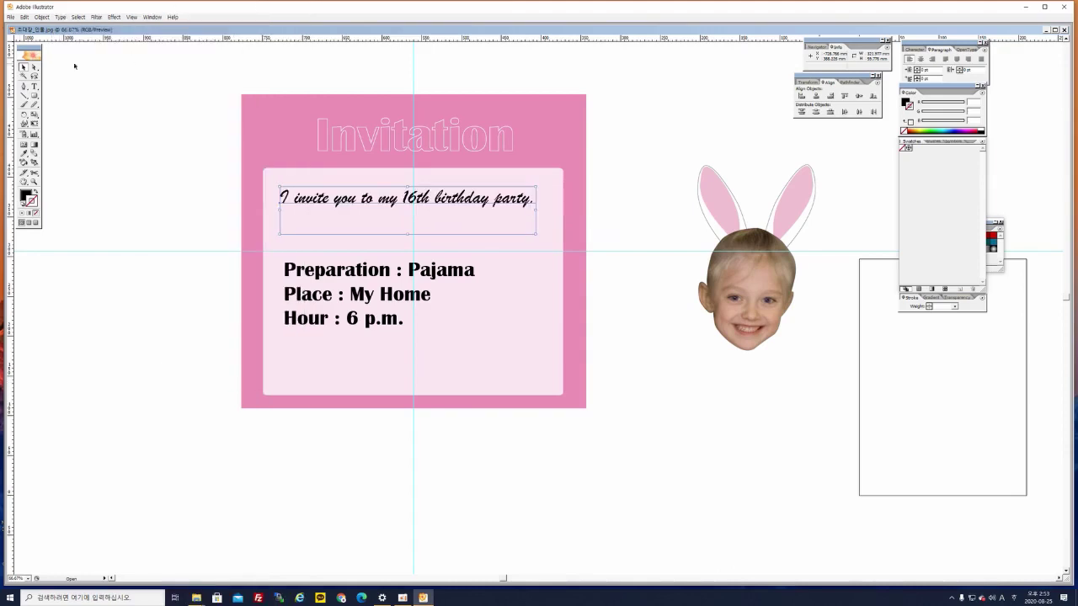
click(61, 17)
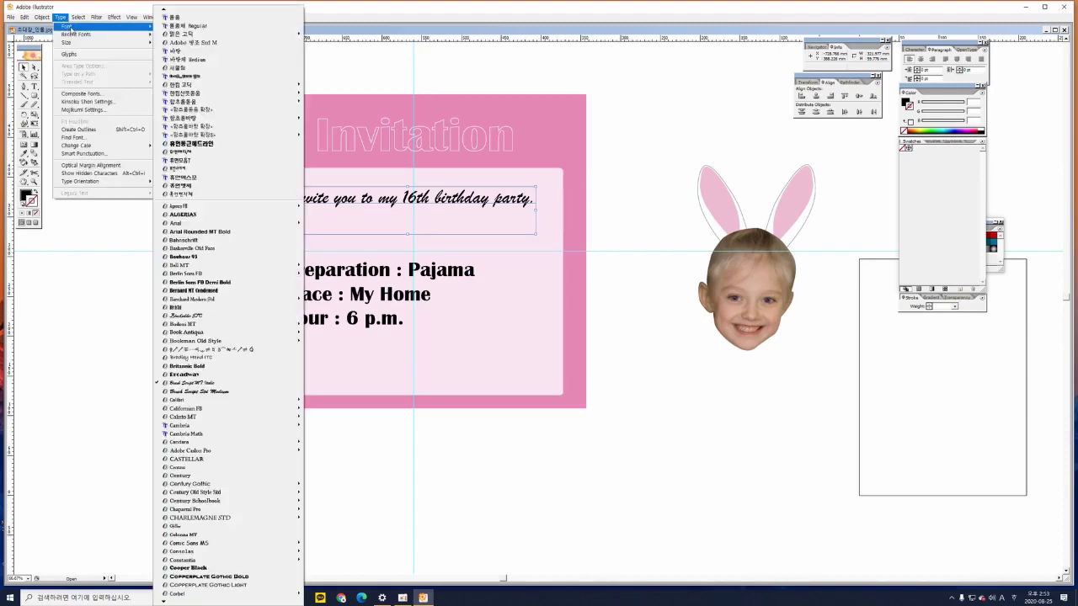
mouse_move(67, 27)
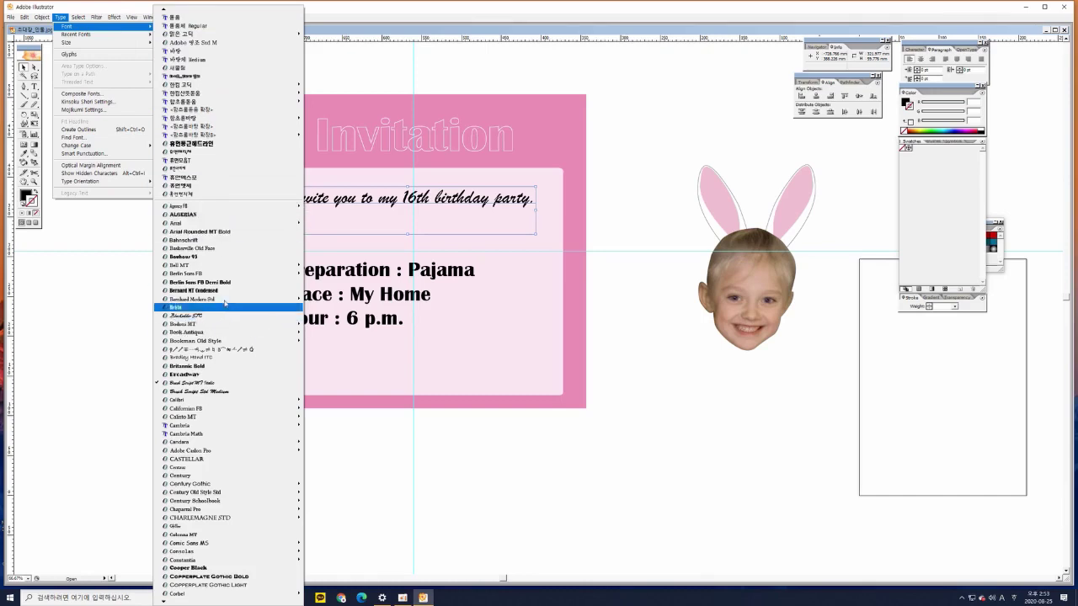
click(234, 258)
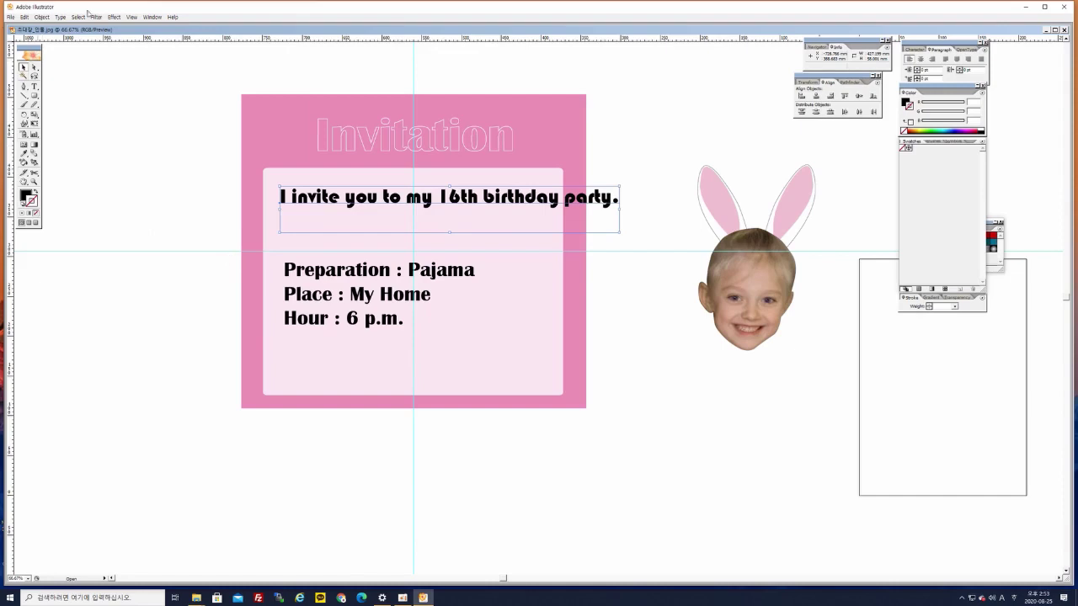
Change the font of the line "I invite you to my 16th birthday party." to Forte
click(61, 17)
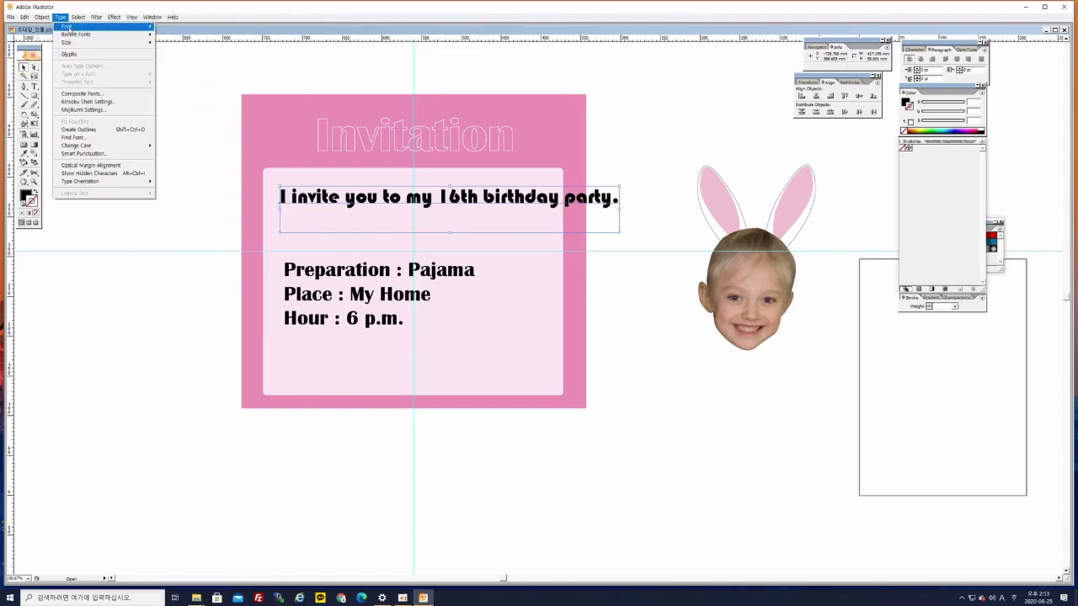
mouse_move(67, 26)
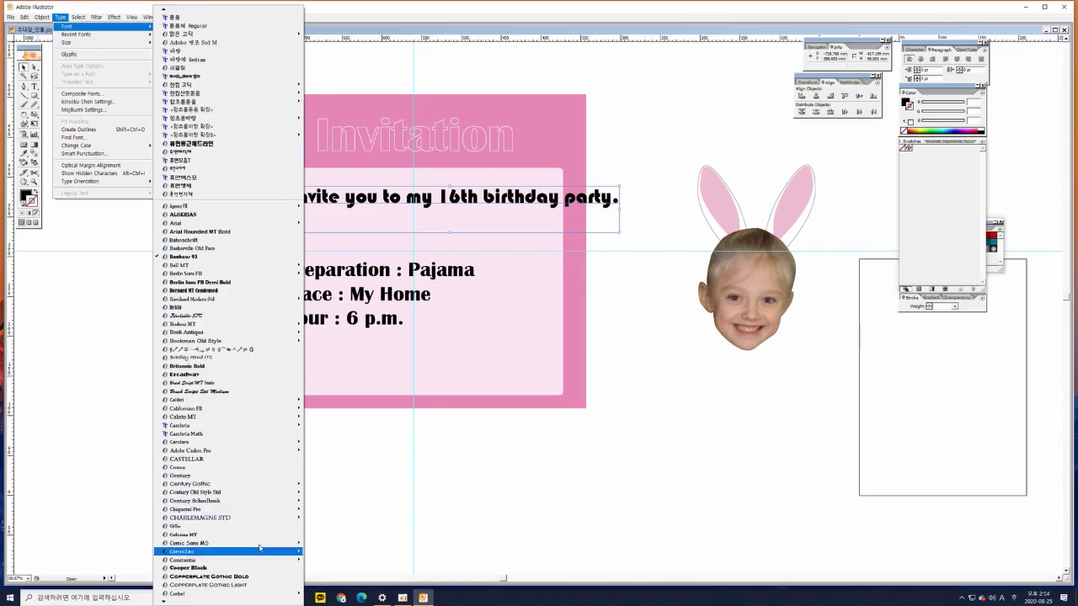
mouse_move(163, 601)
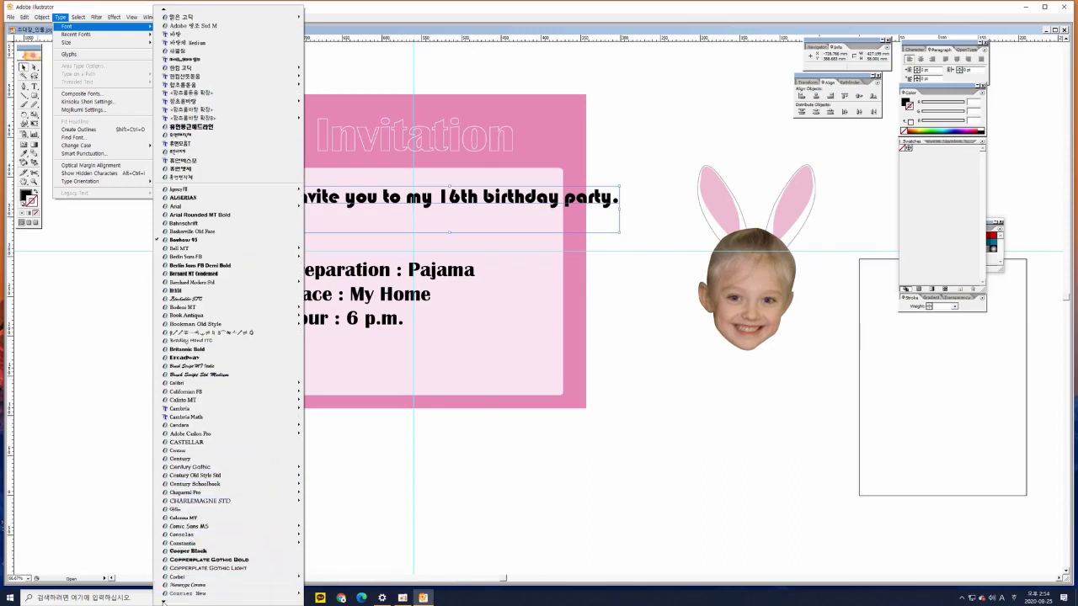
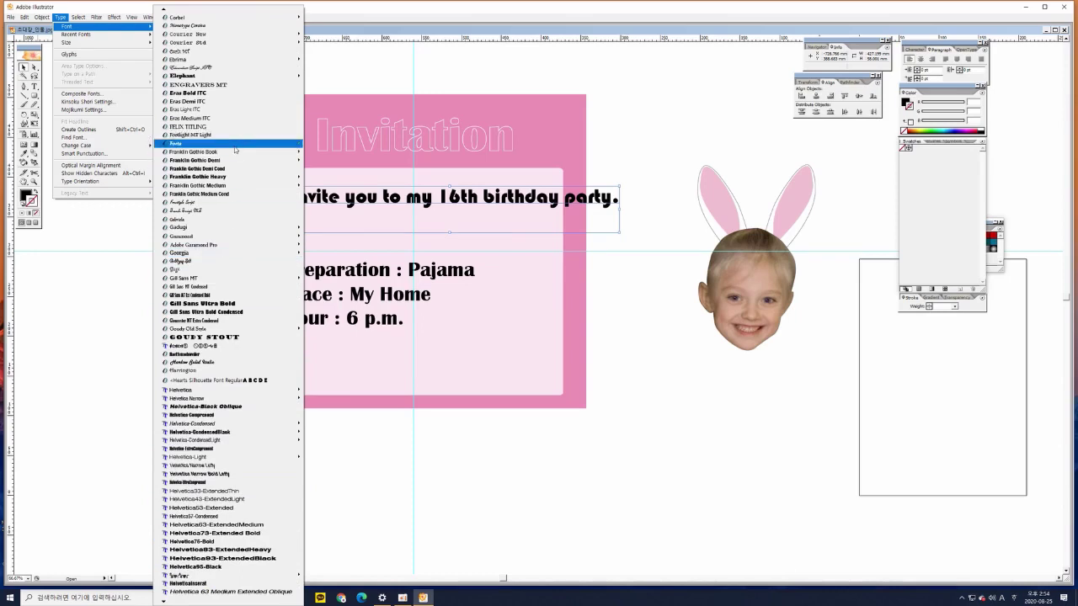
click(234, 145)
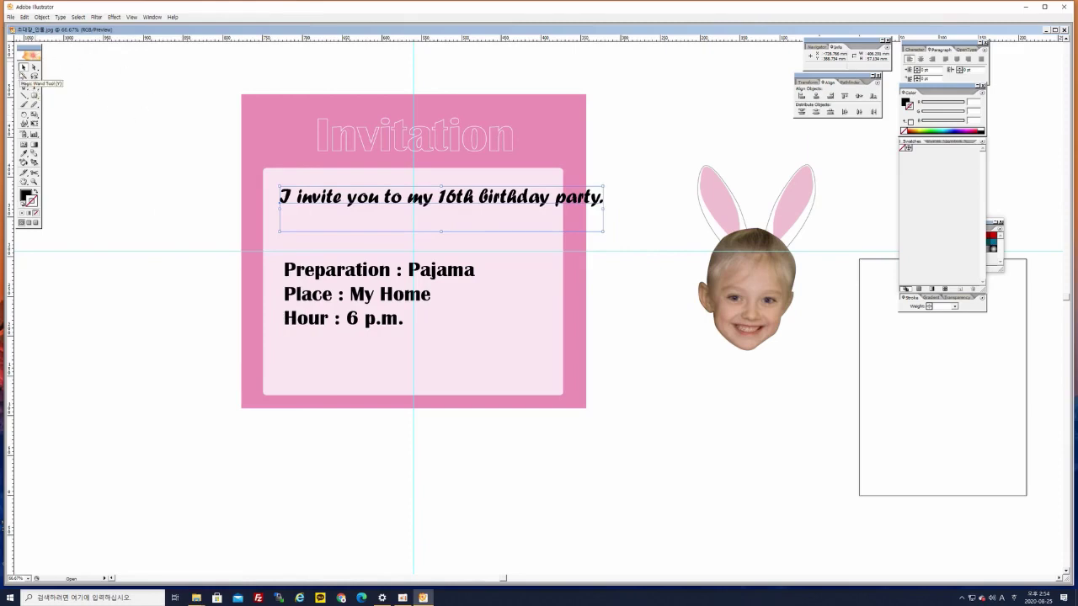
Set the font size of the line "I invite you to my 16th birthday party." to 60 pt and deselect it
click(60, 17)
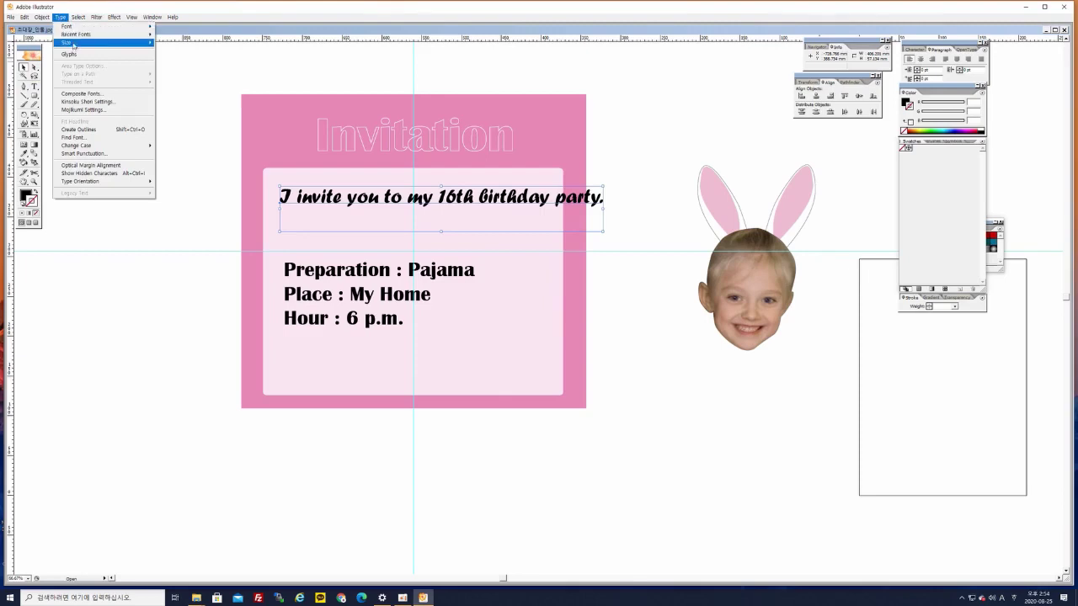
mouse_move(76, 46)
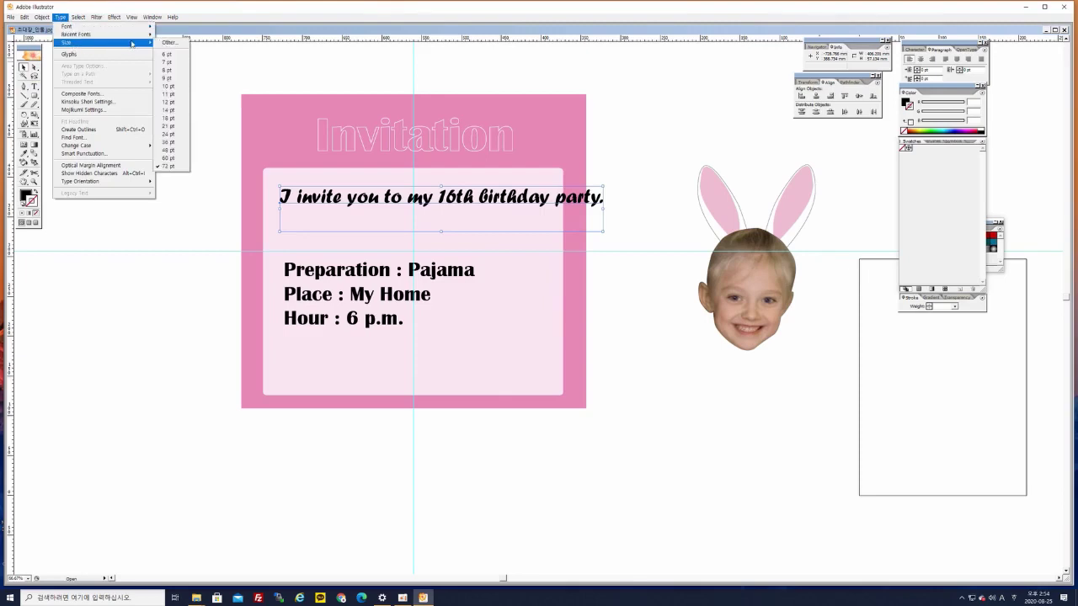
click(169, 157)
click(23, 67)
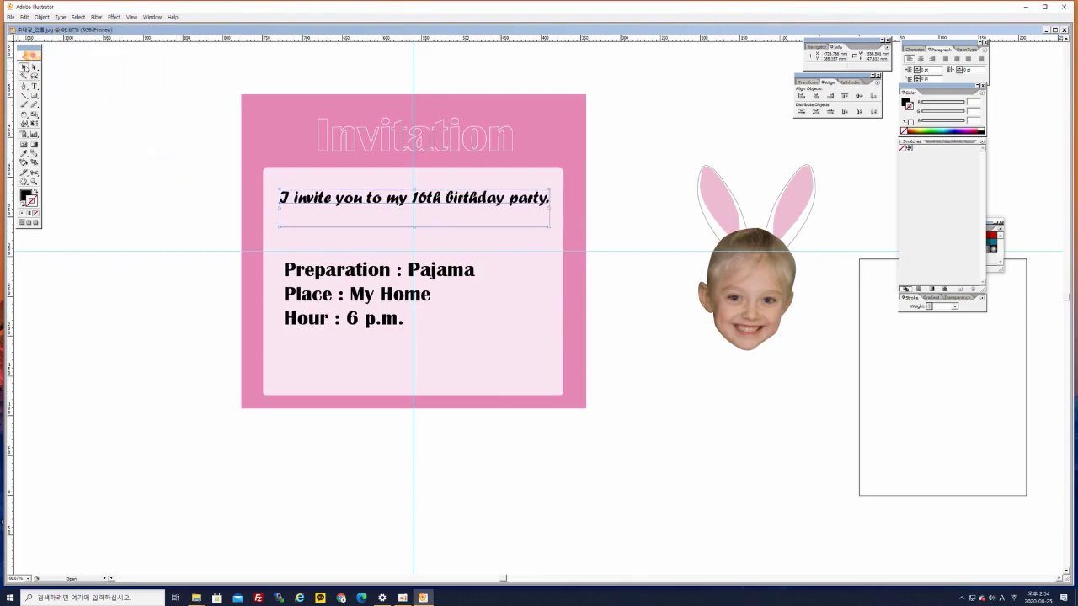
click(101, 197)
Move the line "I invite you to my 16th birthday party." straight down to just above the horizontal guide and deselect it
click(434, 193)
drag(437, 199, 437, 202)
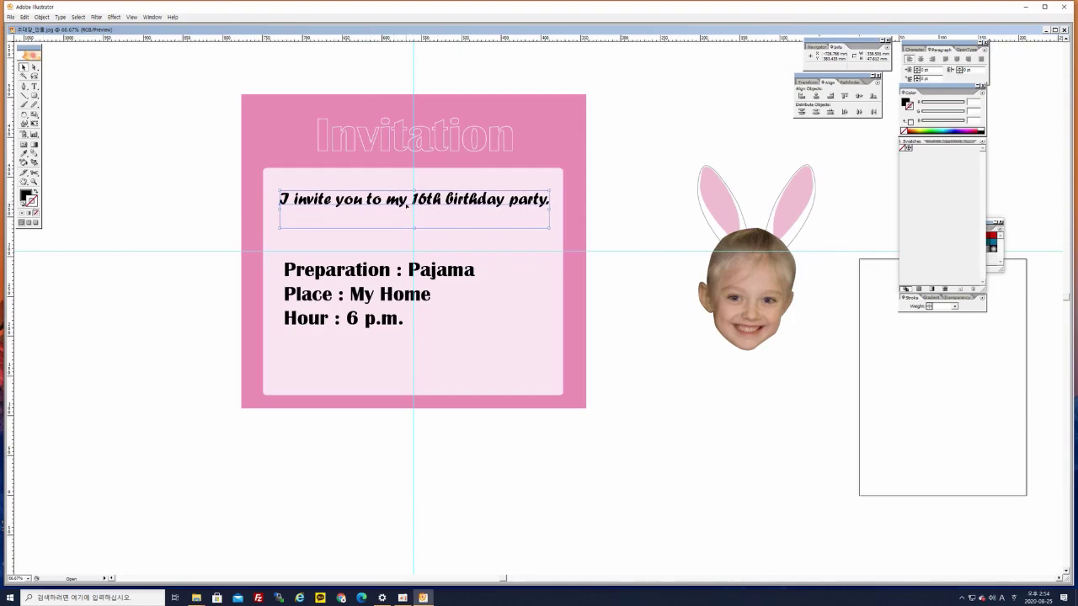
drag(406, 206, 407, 210)
key(Down)
key(Down)
key(Down)
key(Down)
key(Down)
key(Down)
key(Down)
key(Down)
key(Down)
key(Down)
key(Down)
key(Down)
key(Down)
key(Down)
key(Down)
key(Down)
key(Down)
key(Down)
key(Down)
key(Down)
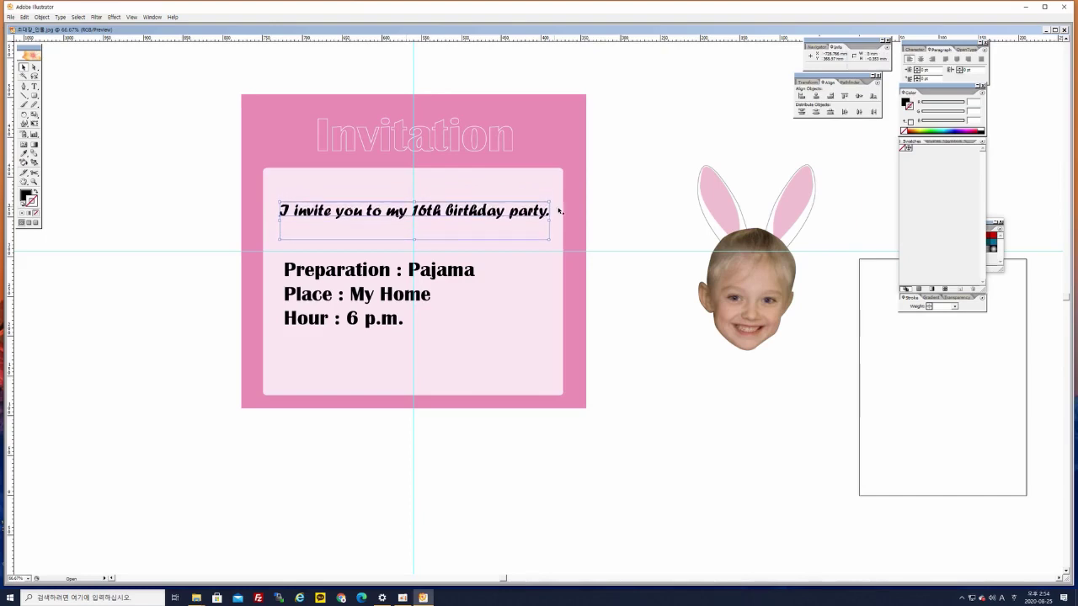
key(Down)
key(Down)
key(Down)
key(Down)
click(637, 209)
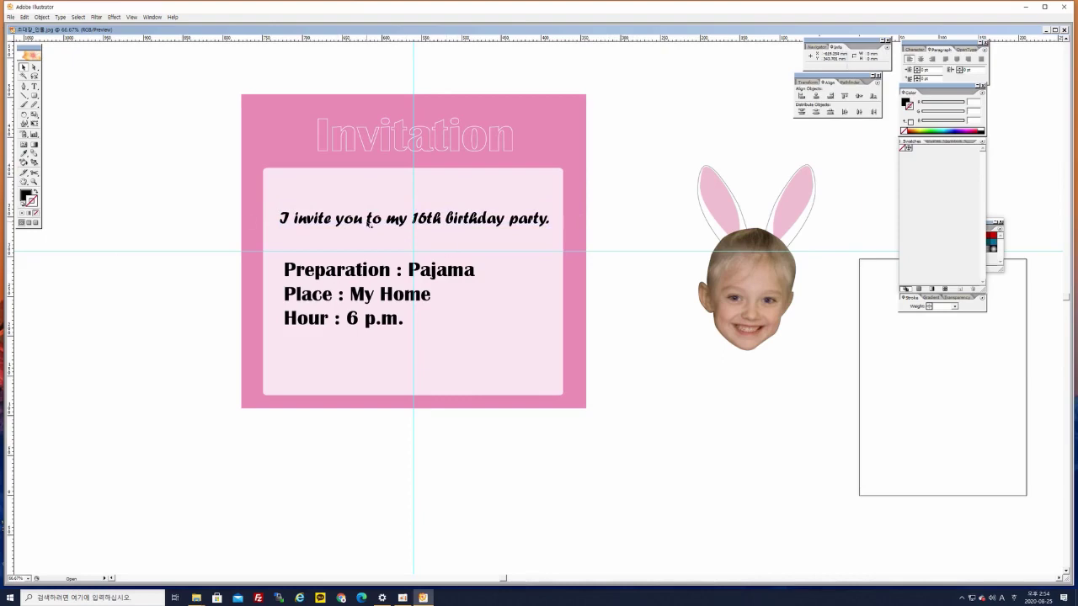
Move the three-line party details block slightly lower within the pale panel
click(338, 268)
drag(343, 271, 343, 303)
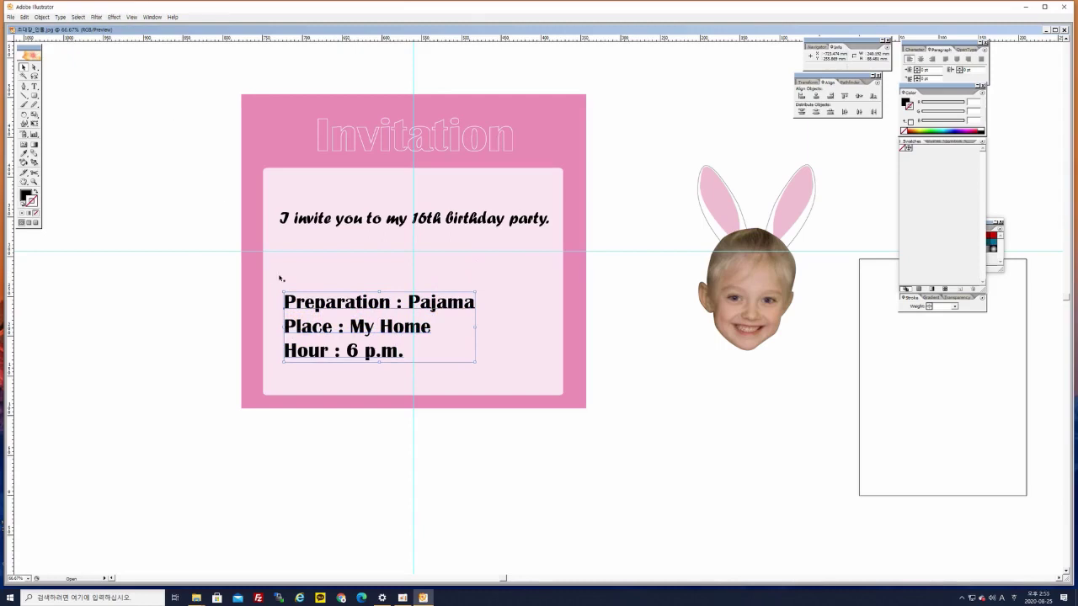
drag(323, 305, 321, 290)
Try the fonts Haettenschweiler and Gill Sans MT Condensed on the party details block
click(60, 17)
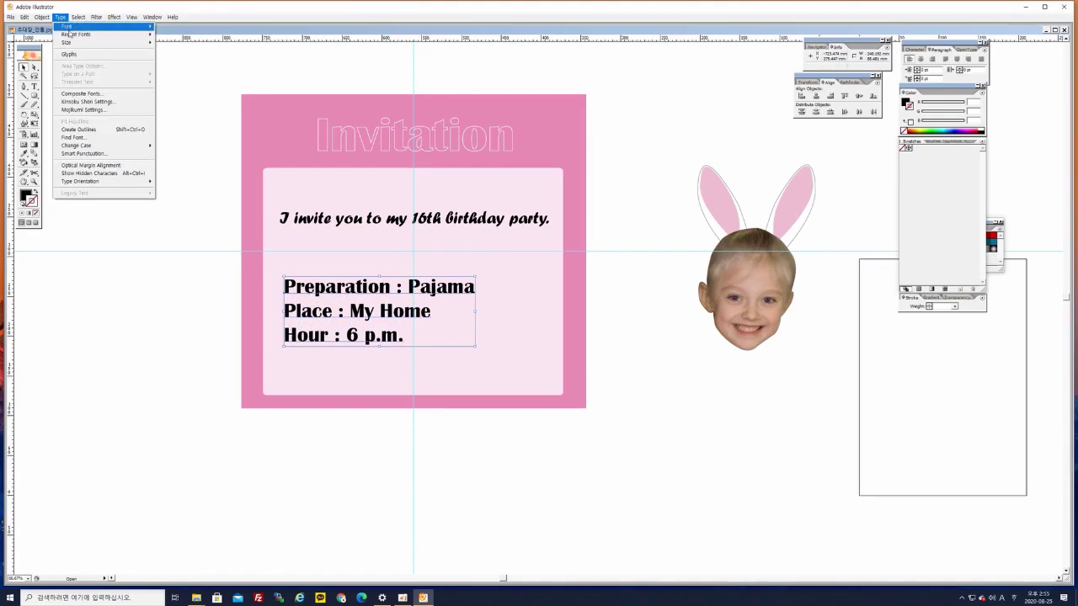
mouse_move(69, 28)
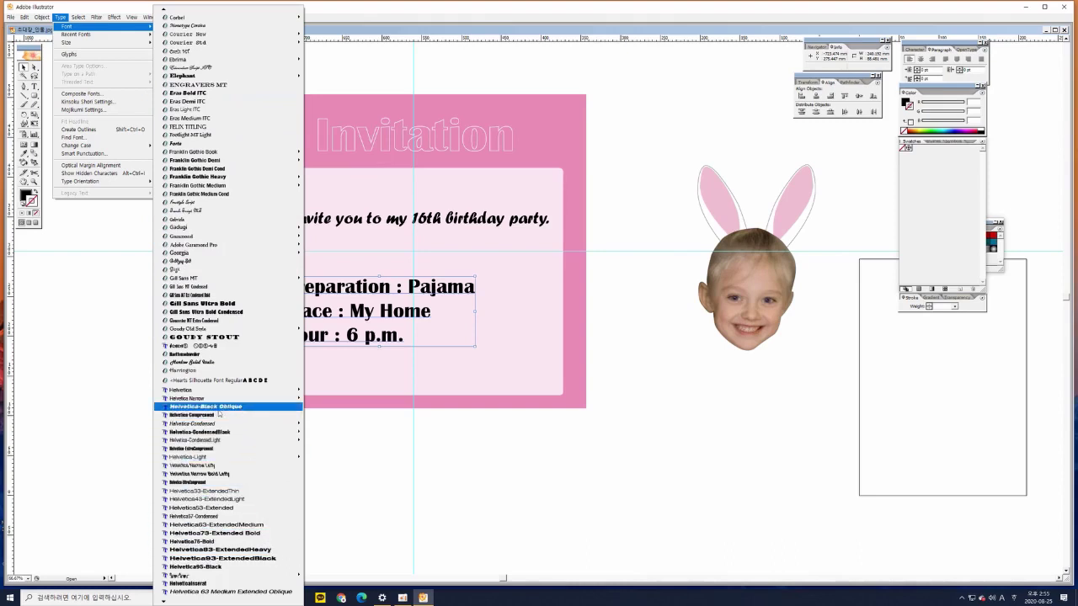
click(203, 354)
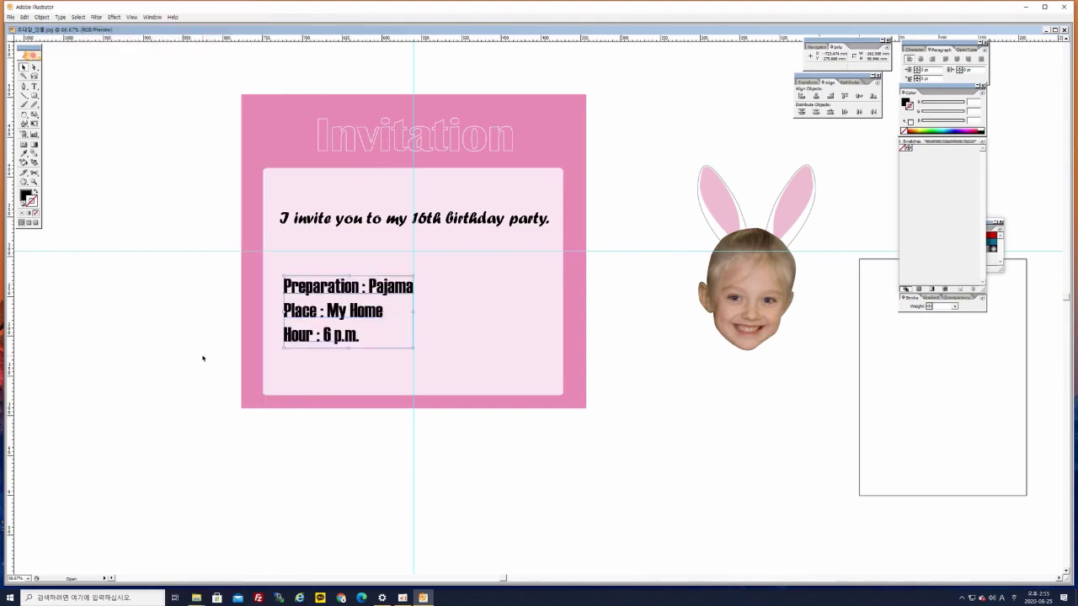
click(60, 18)
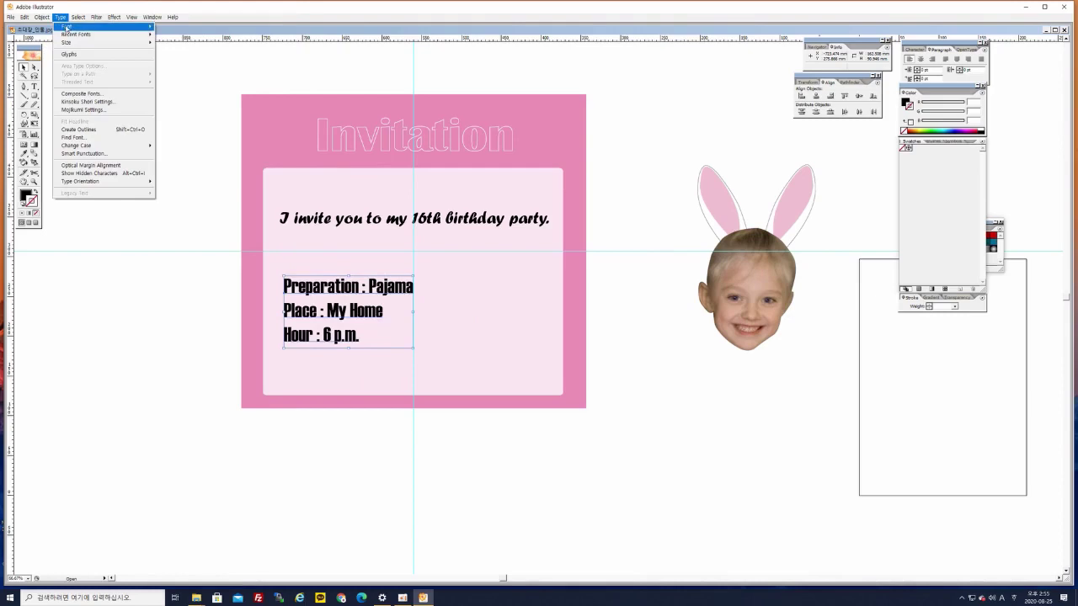
mouse_move(150, 29)
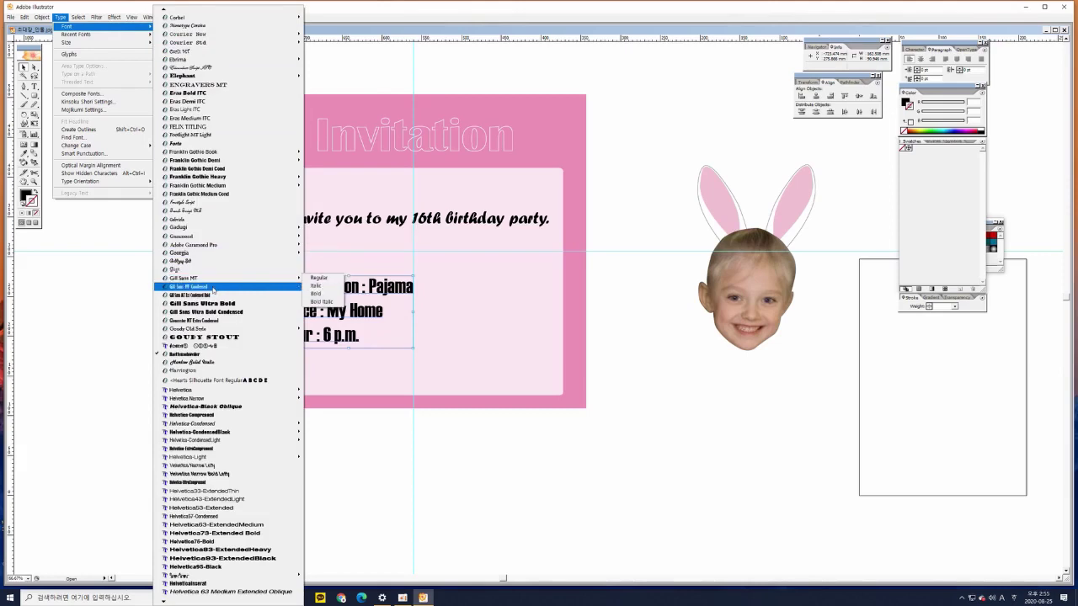
click(213, 288)
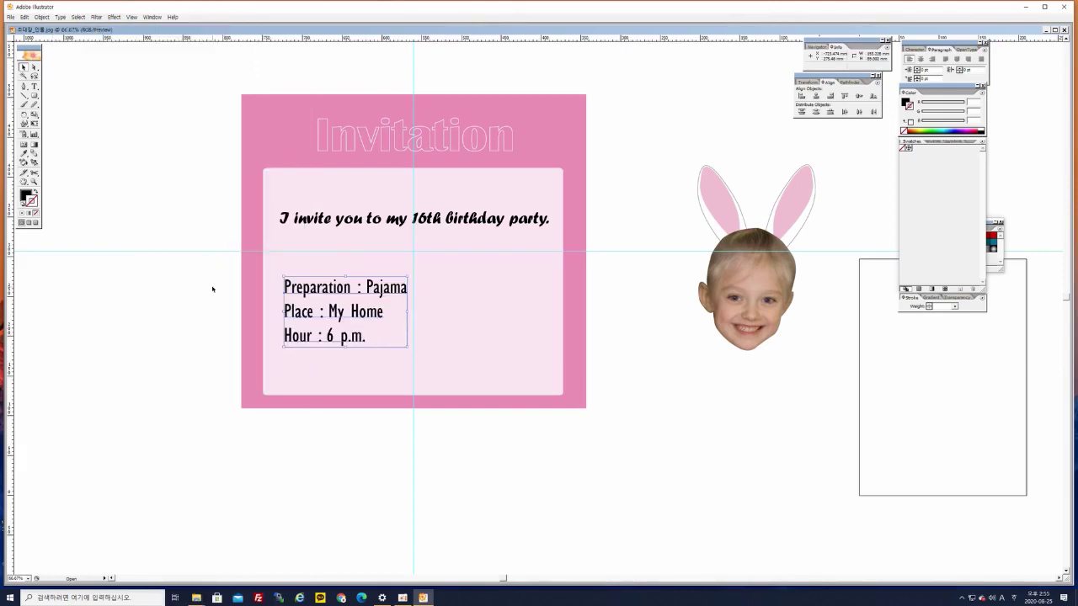
click(61, 17)
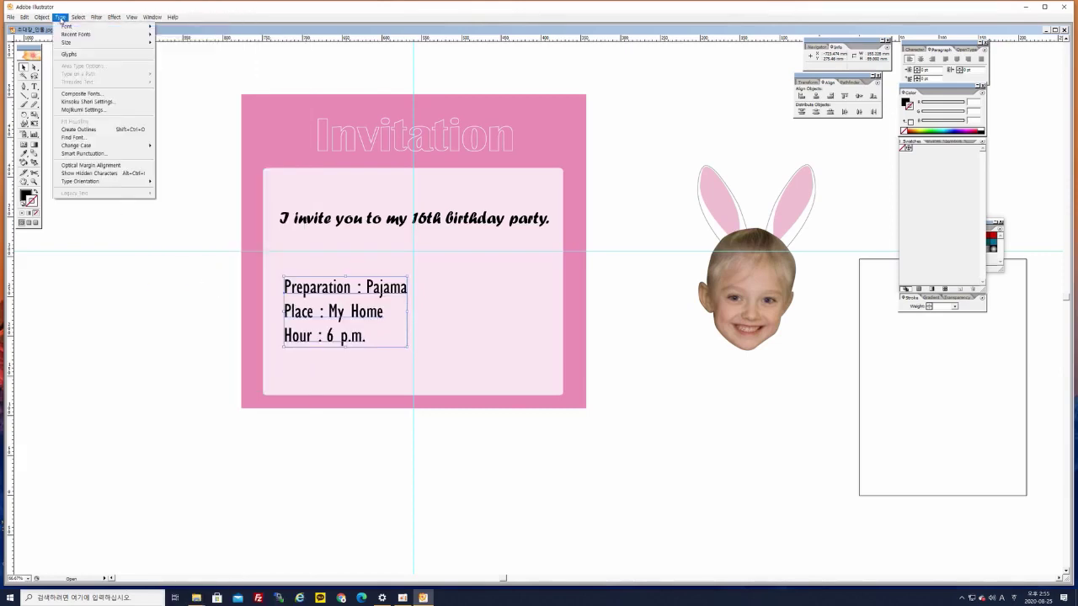
mouse_move(67, 27)
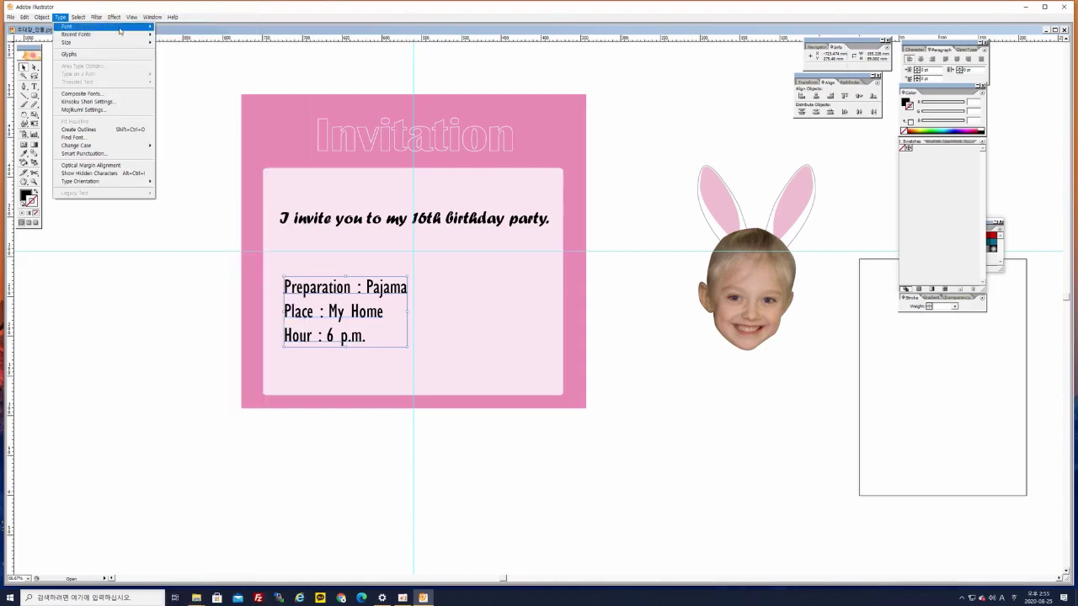
mouse_move(119, 30)
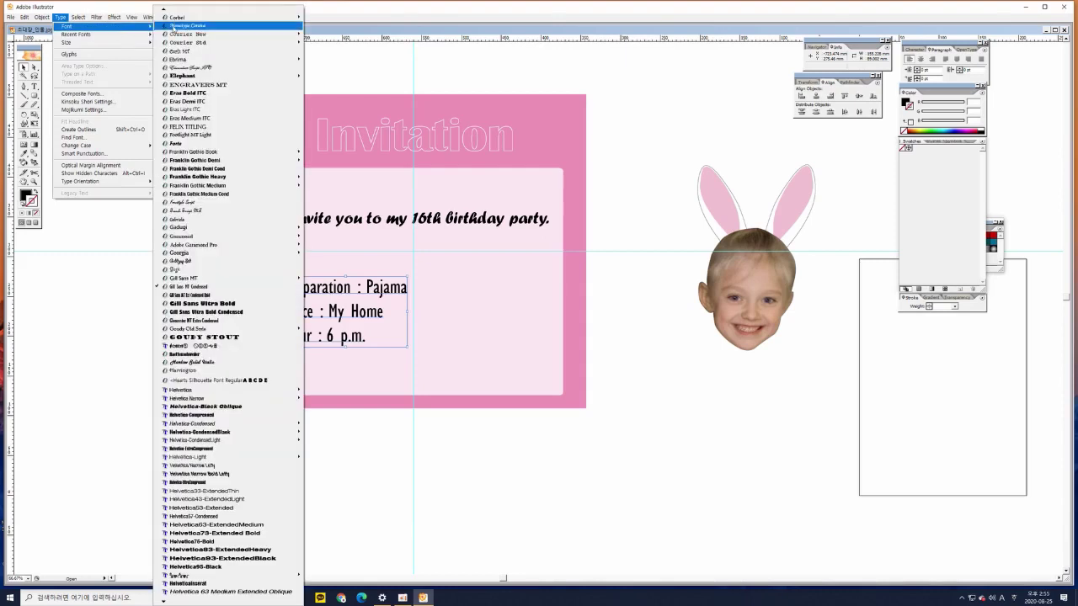
click(164, 11)
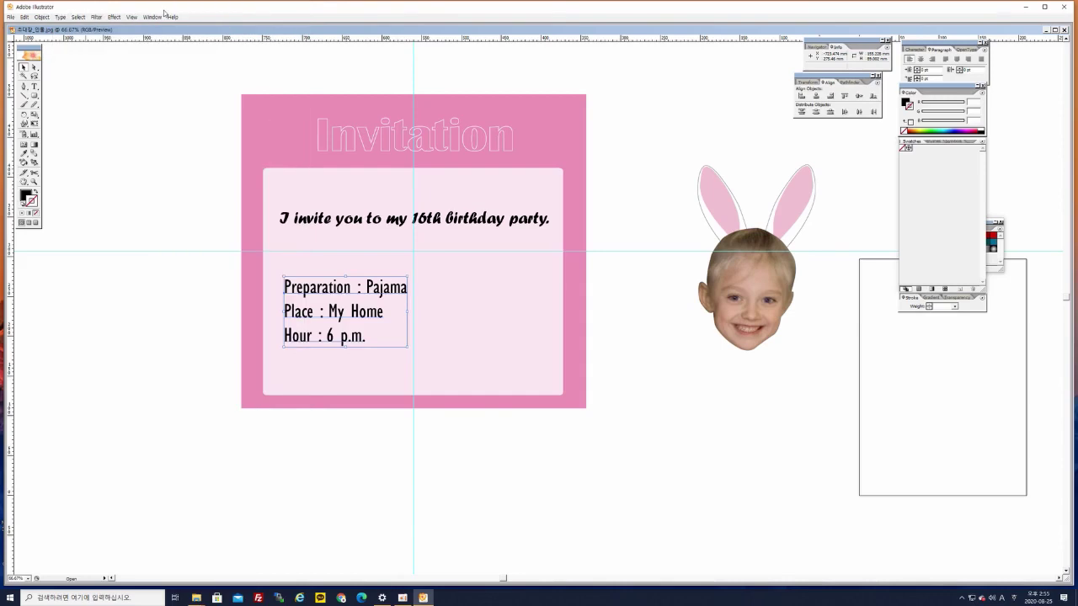
click(59, 17)
mouse_move(67, 27)
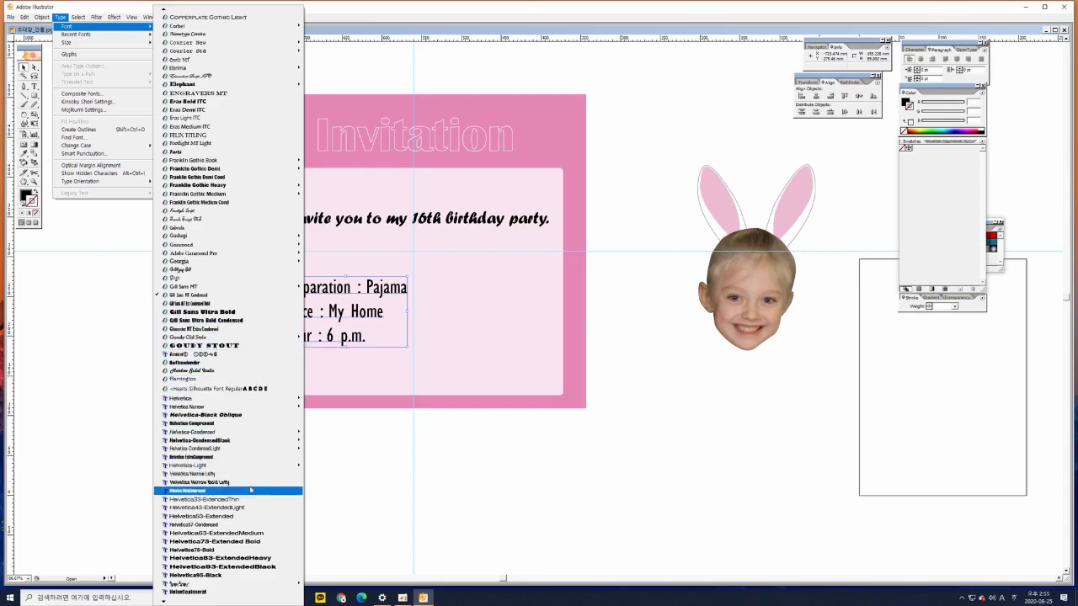
mouse_move(195, 593)
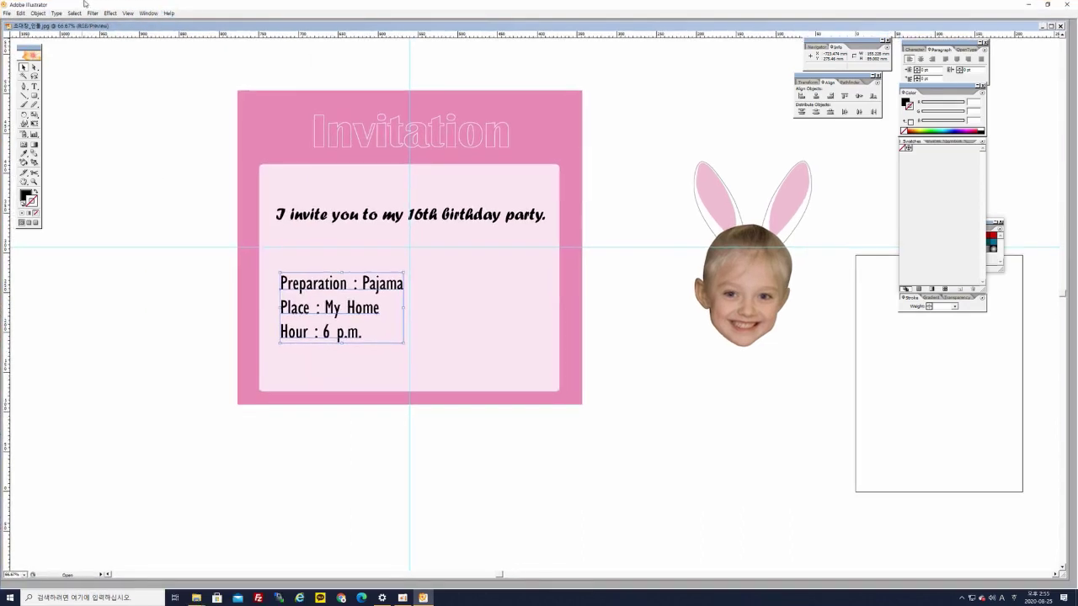
click(56, 14)
click(56, 14)
click(127, 13)
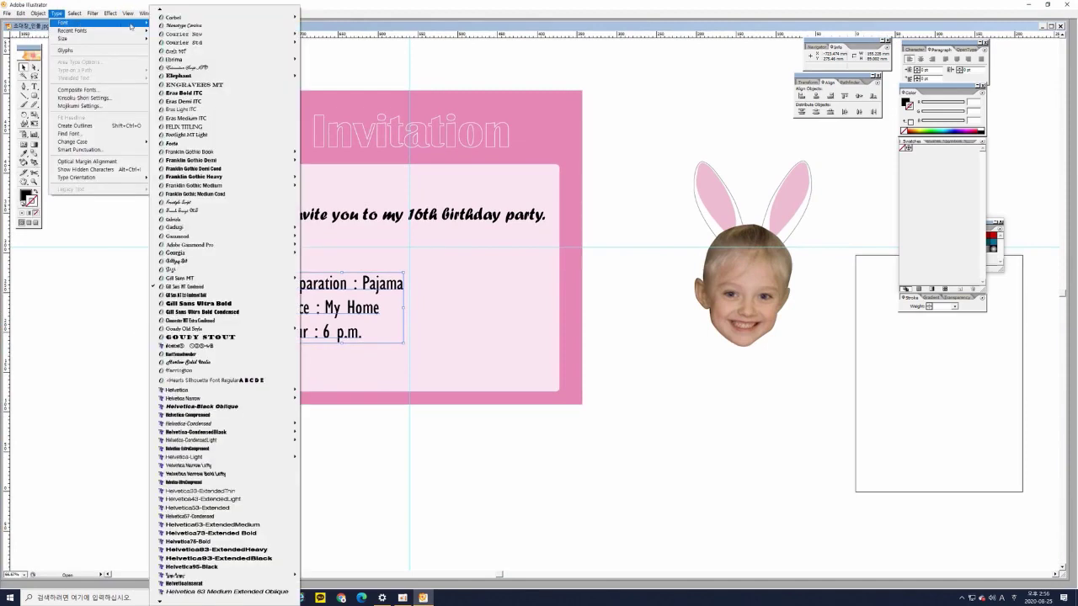
double_click(160, 9)
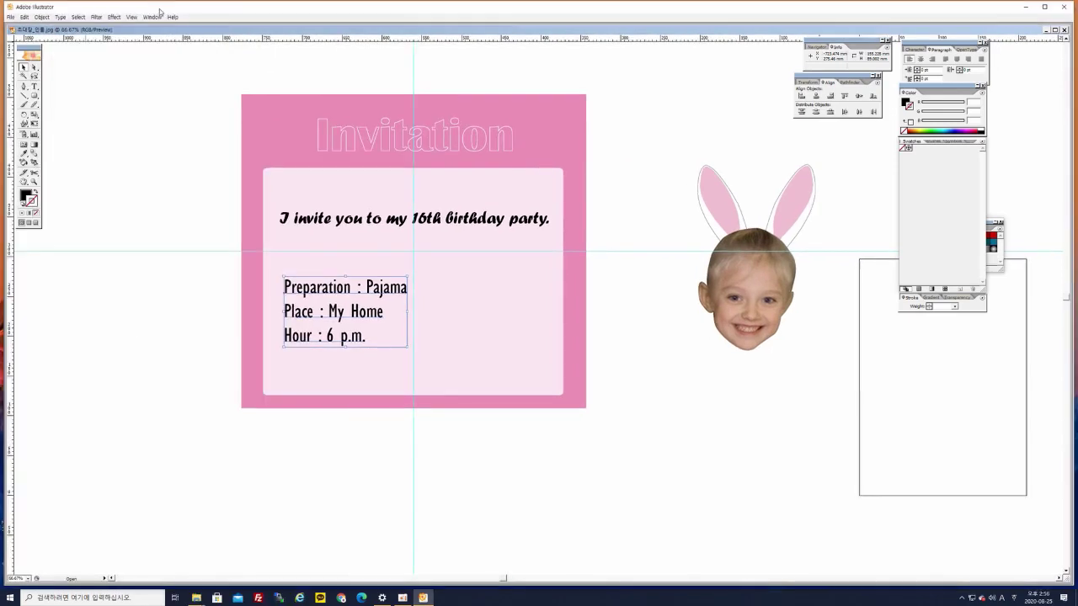
Change the font of the party details block to Monotype Corsiva and deselect it
click(61, 18)
mouse_move(66, 27)
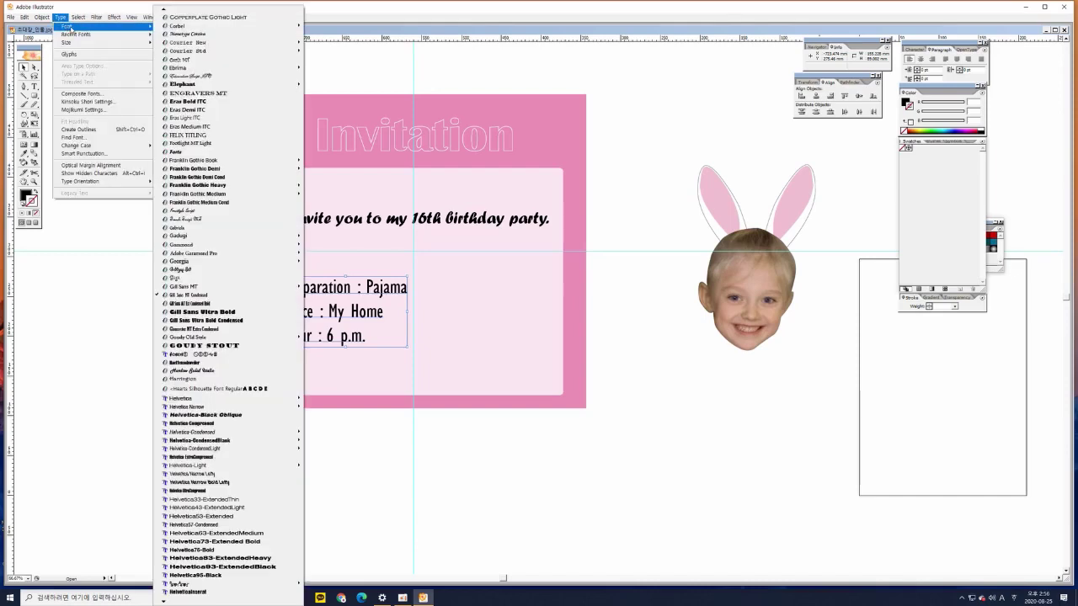
click(196, 37)
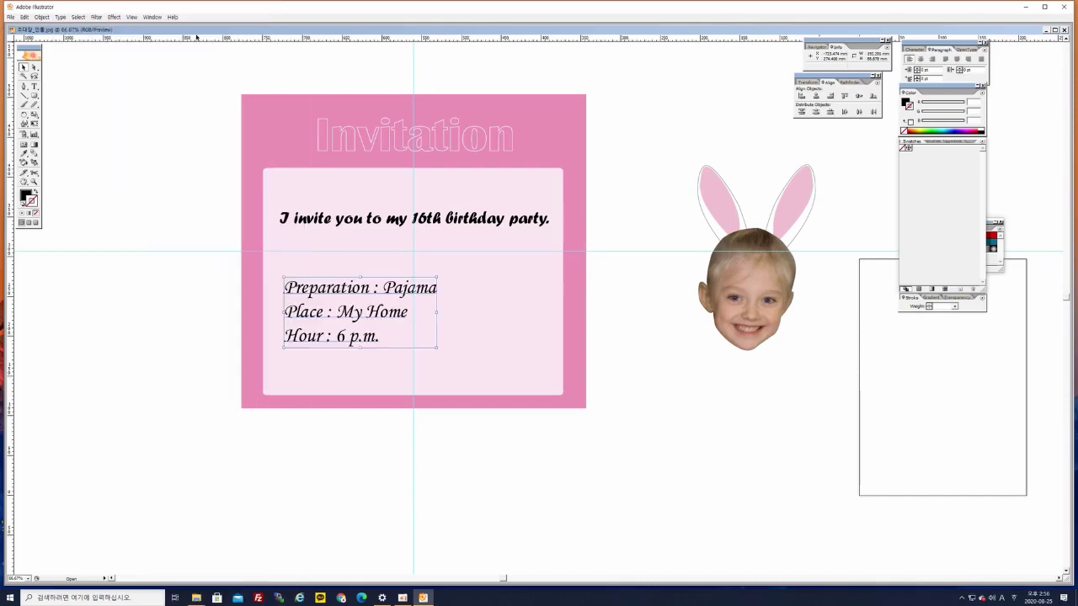
click(60, 16)
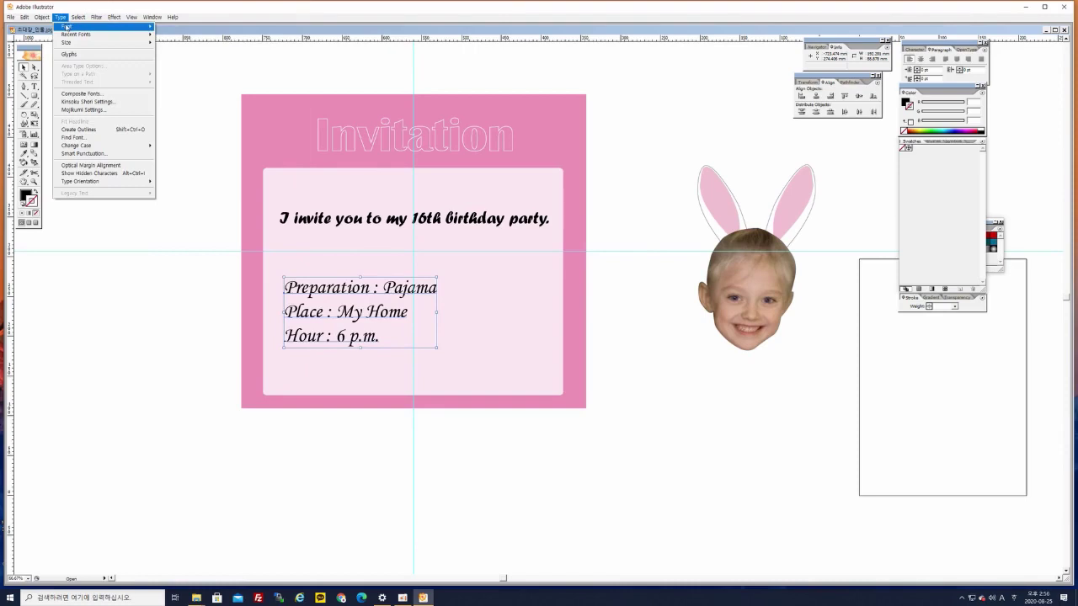
mouse_move(68, 27)
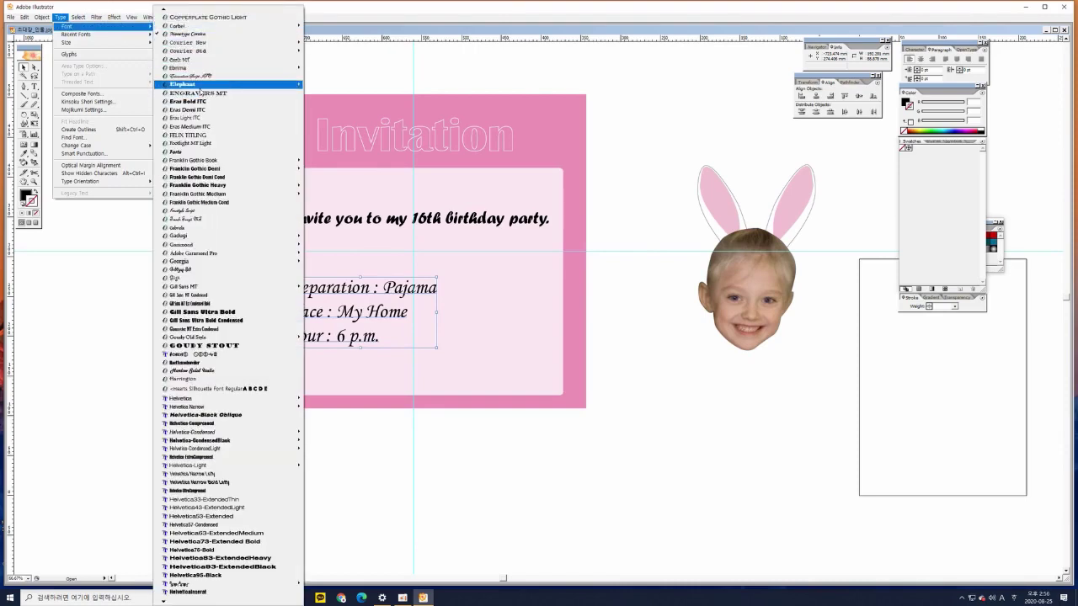
mouse_move(200, 87)
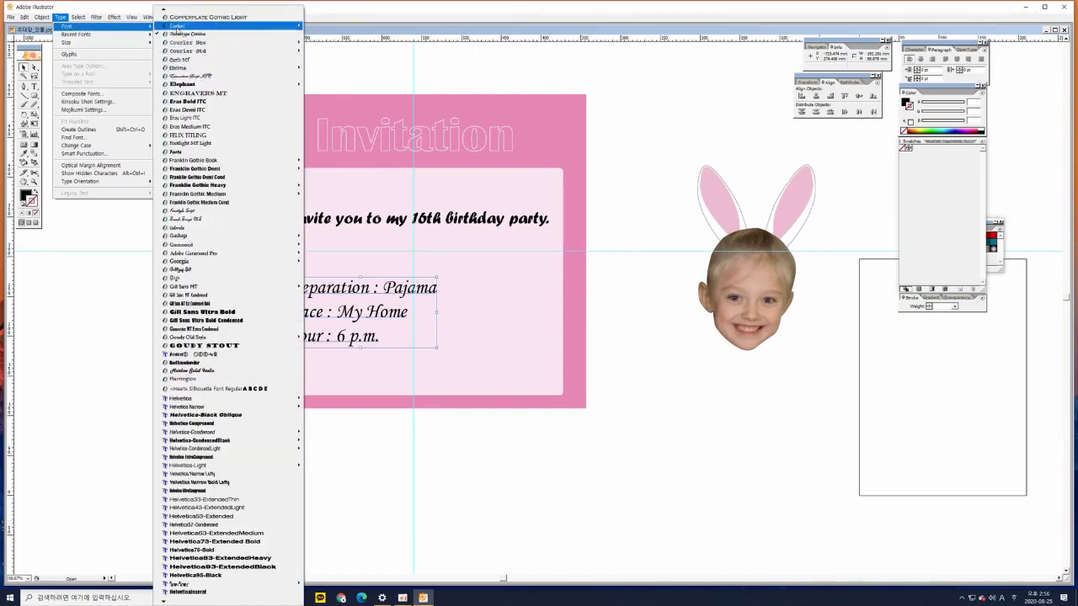
click(167, 15)
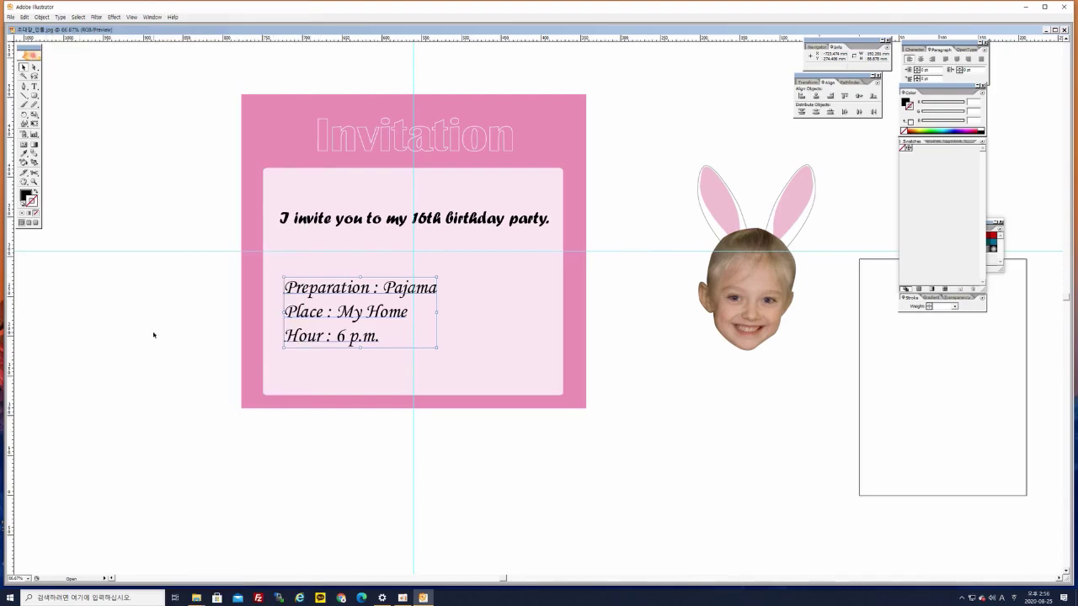
click(80, 259)
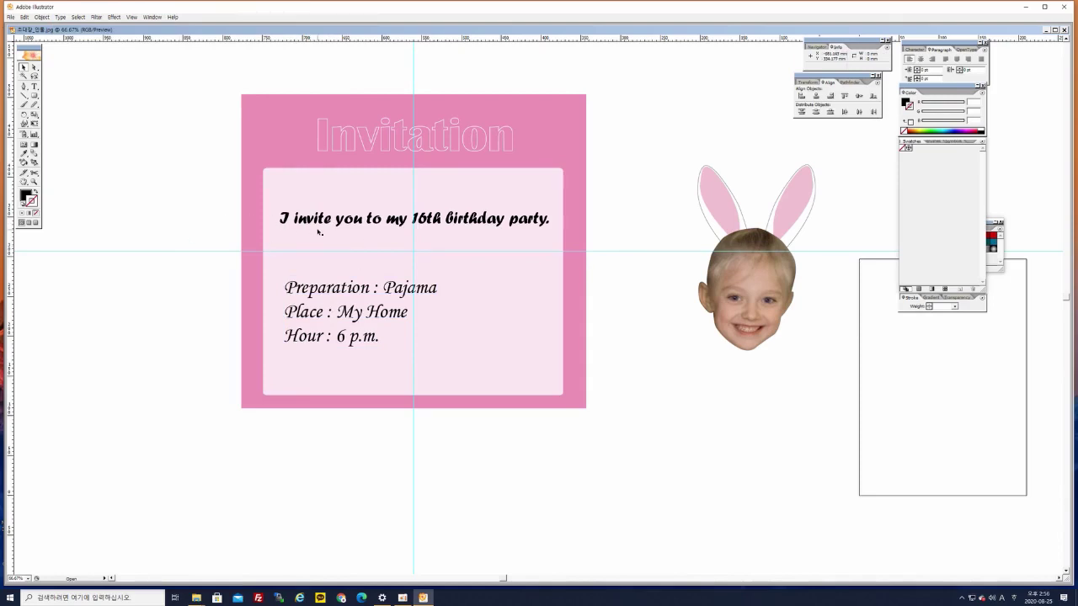
Select the line "I invite you to my 16th birthday party.", make its fill active and bring the Default_RGB swatch library forward, moving it higher
click(343, 288)
click(368, 219)
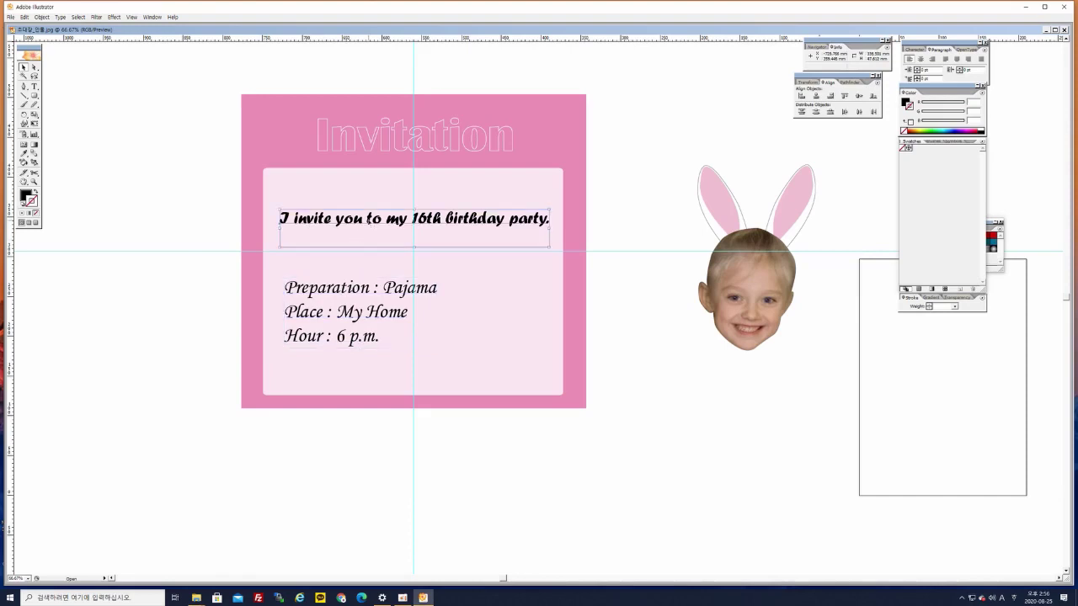
click(26, 195)
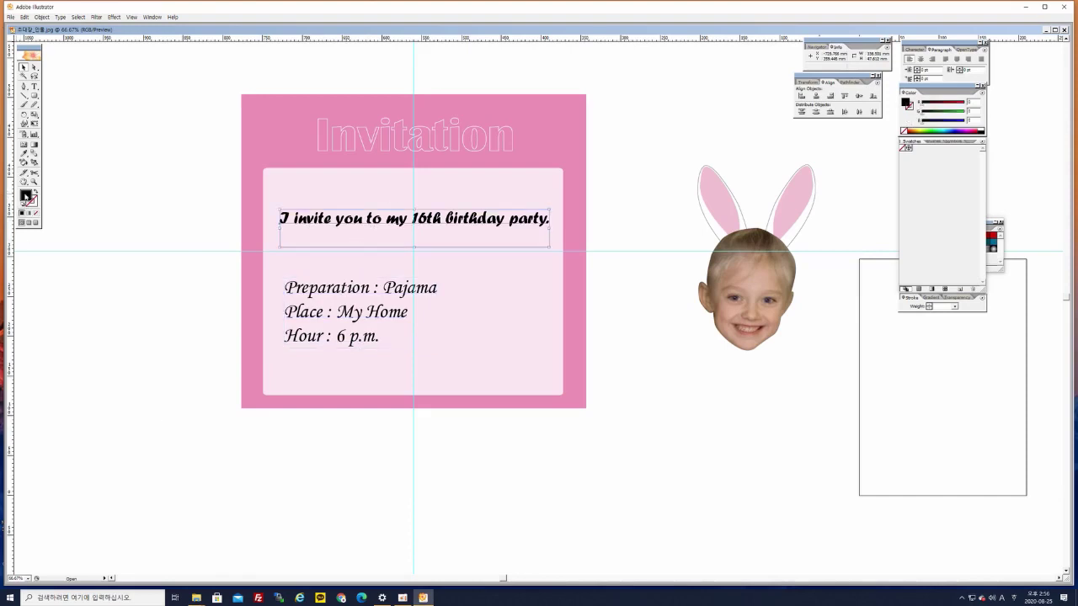
click(992, 264)
drag(976, 225, 969, 162)
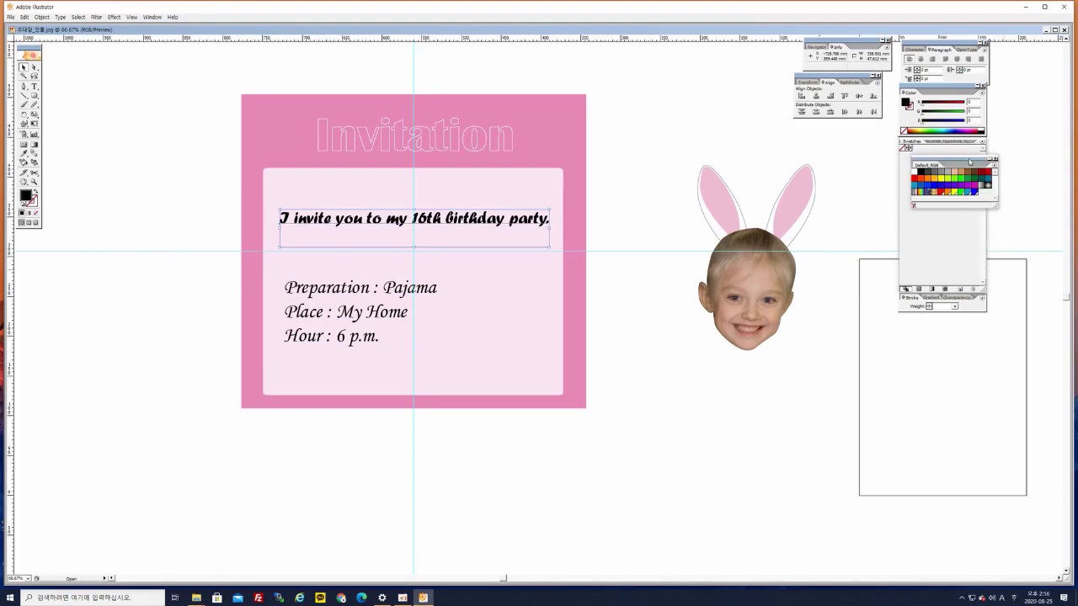
Fill the line "I invite you to my 16th birthday party." with blue and adjust its RGB values to a lighter, muted blue
double_click(26, 196)
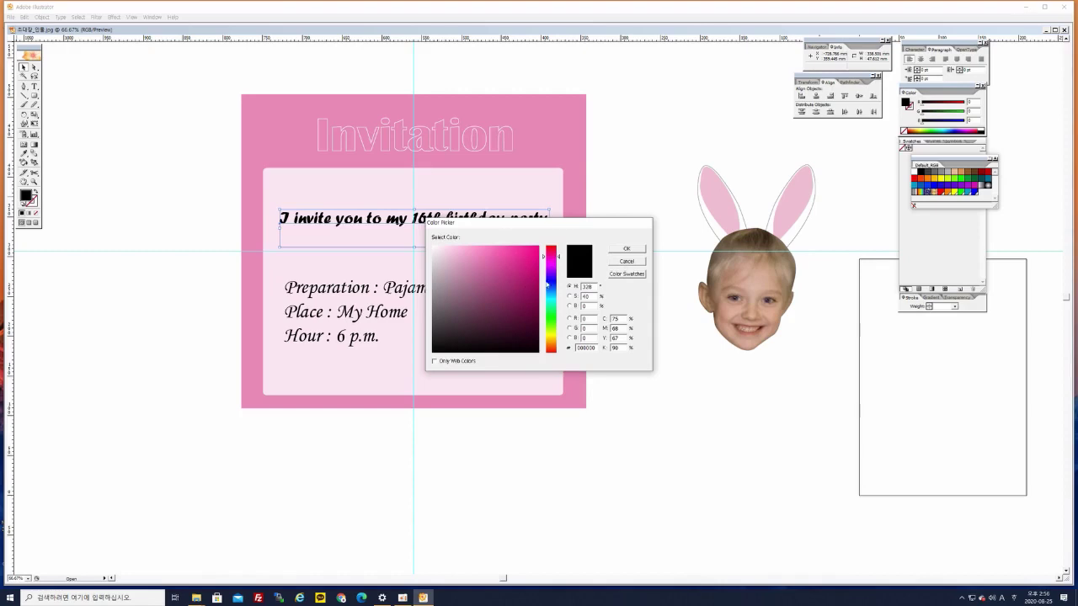
click(554, 290)
click(523, 273)
click(627, 249)
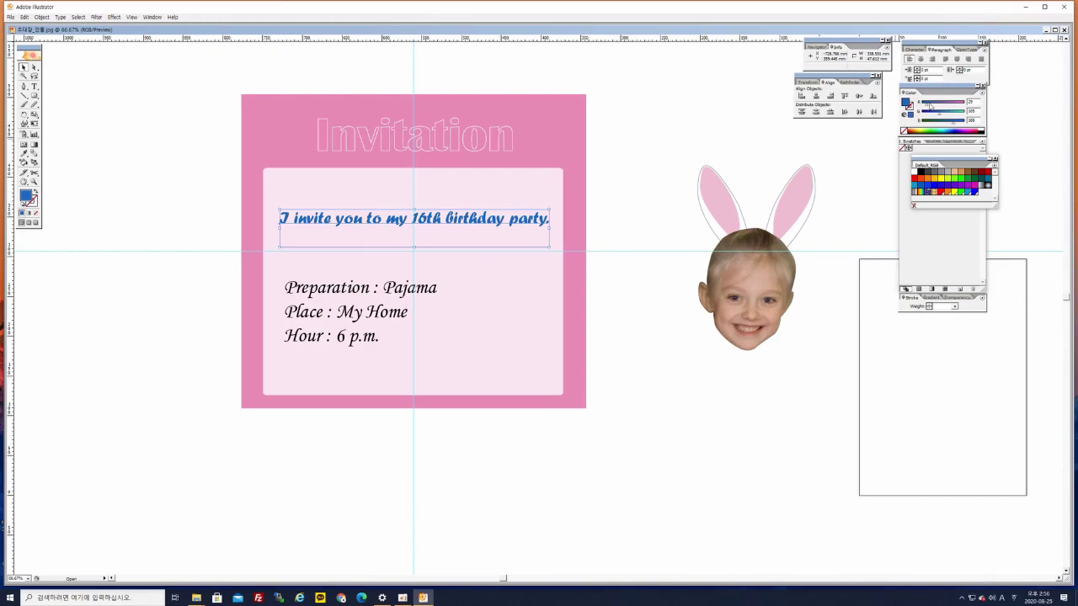
drag(928, 107, 949, 115)
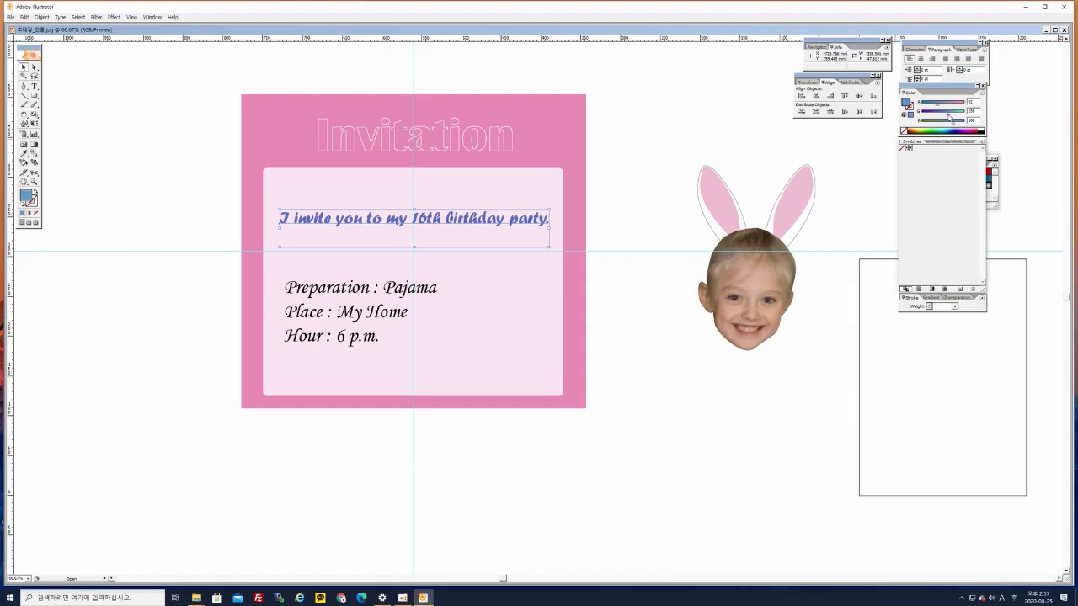
drag(950, 117, 943, 117)
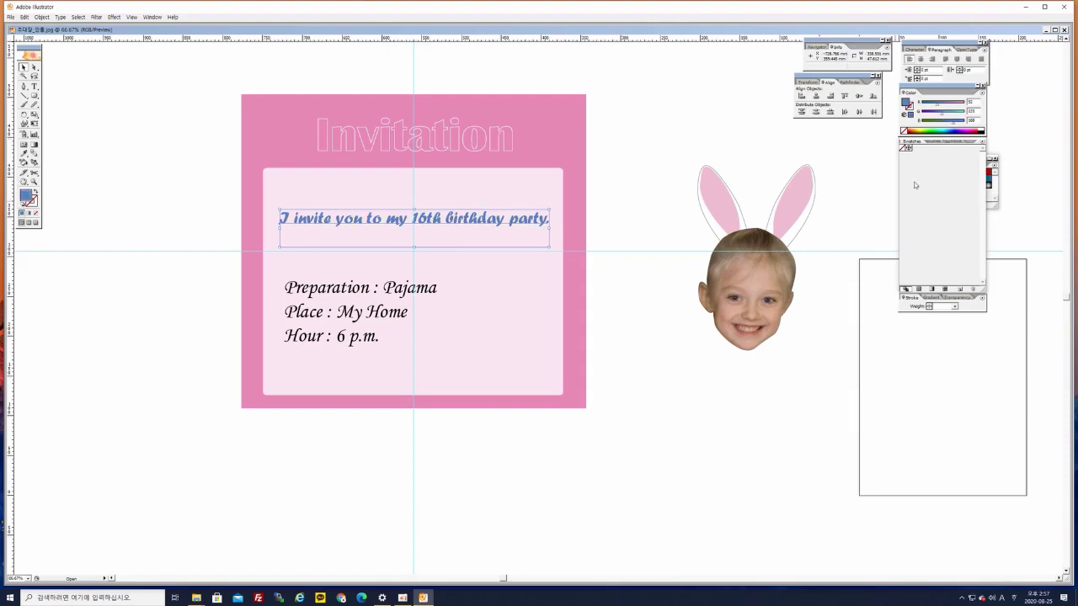
Lower the red component of the fill on the line "I invite you to my 16th birthday party." for a stronger blue
click(990, 198)
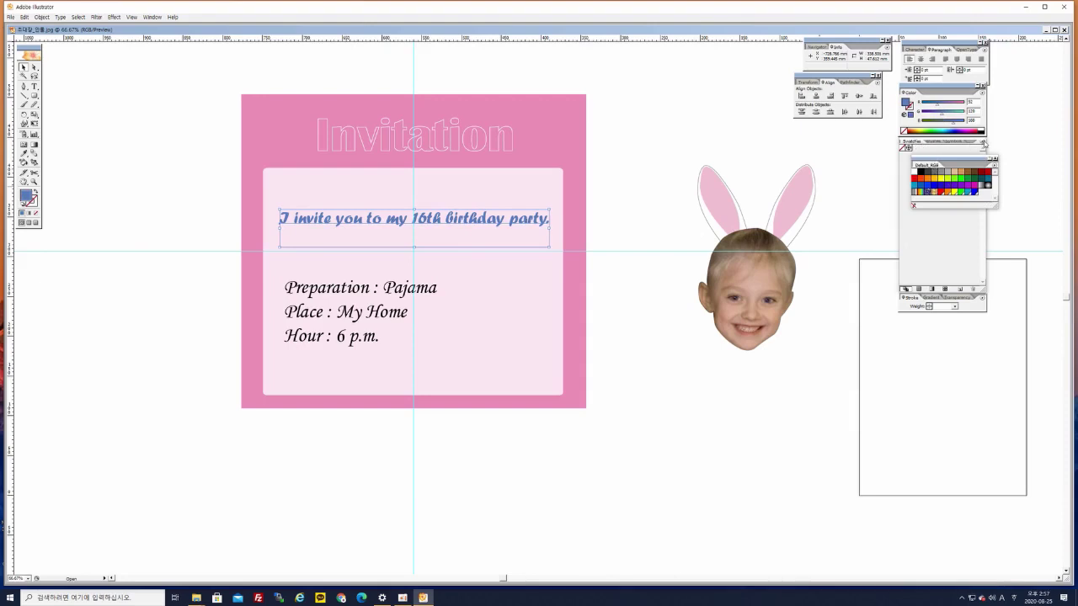
click(982, 142)
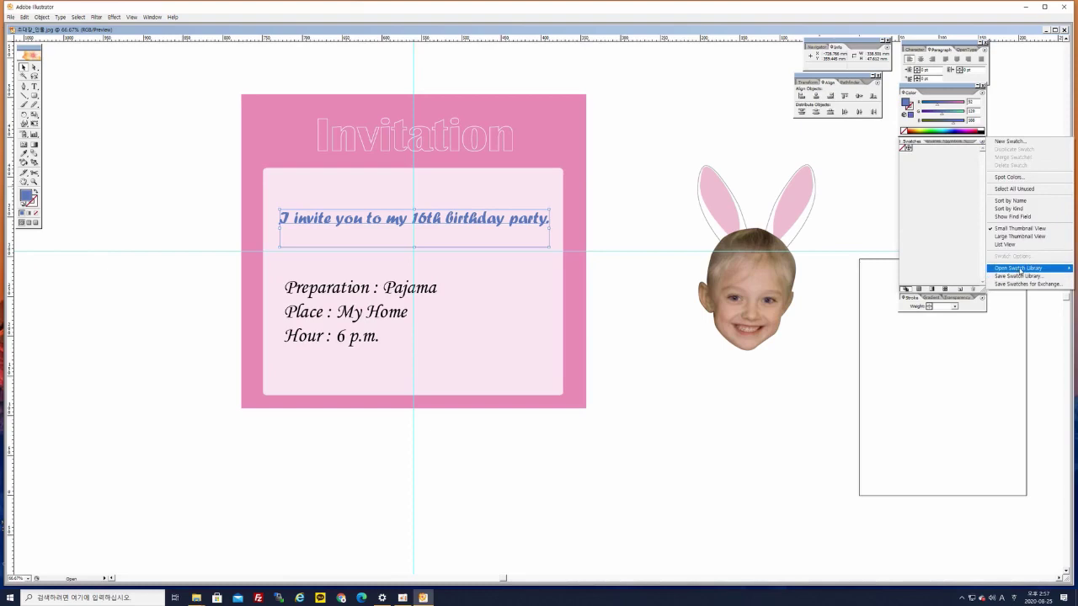
mouse_move(1021, 269)
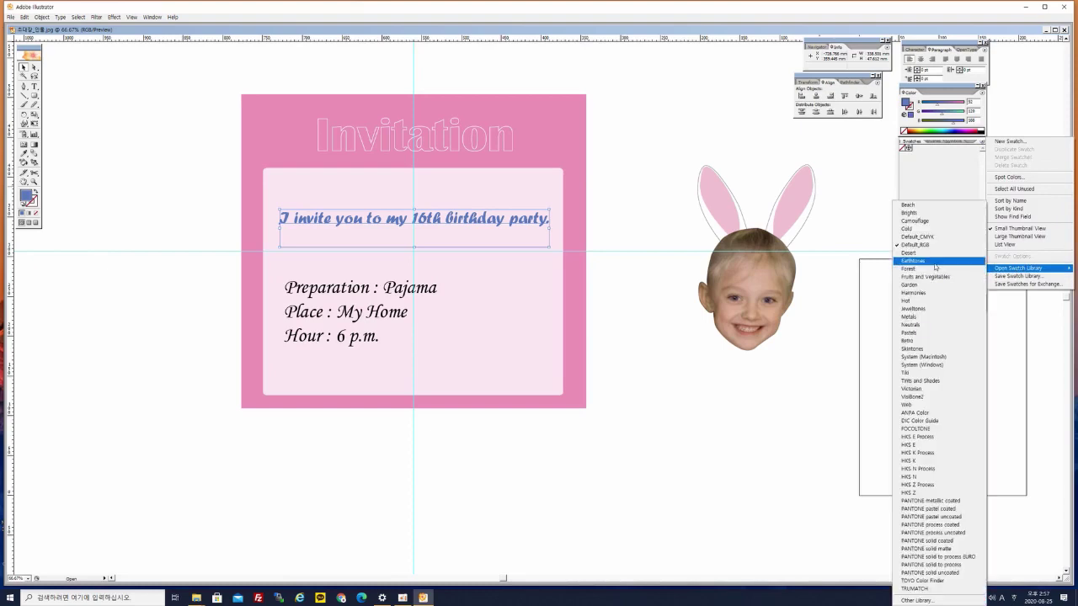
click(948, 166)
drag(939, 103, 931, 103)
Fill the party details block with teal, brighten it towards turquoise with the RGB values and deselect it
click(333, 291)
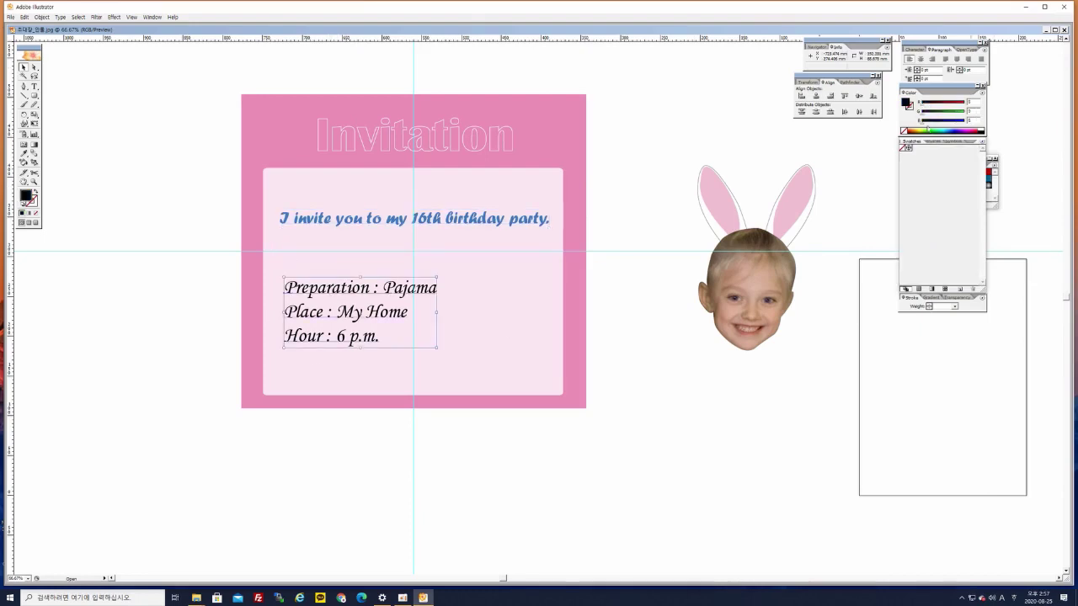
click(990, 198)
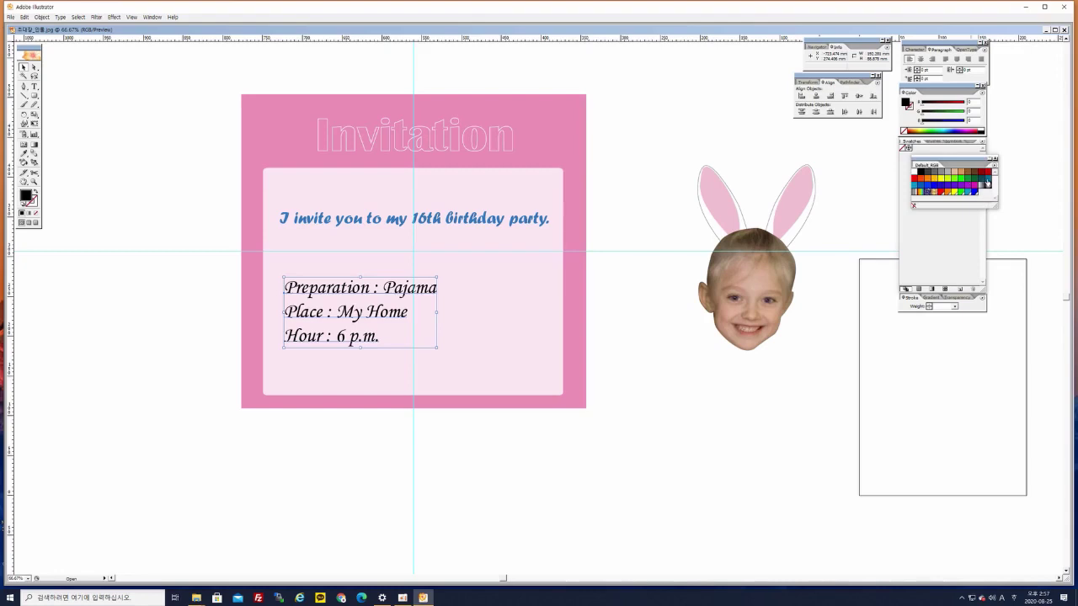
click(988, 180)
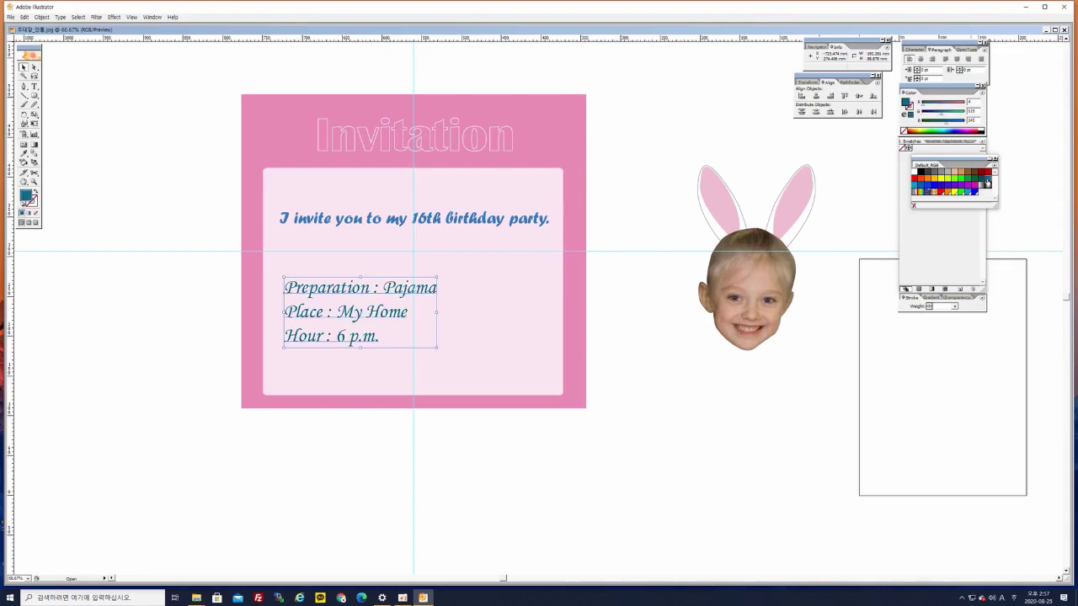
click(916, 191)
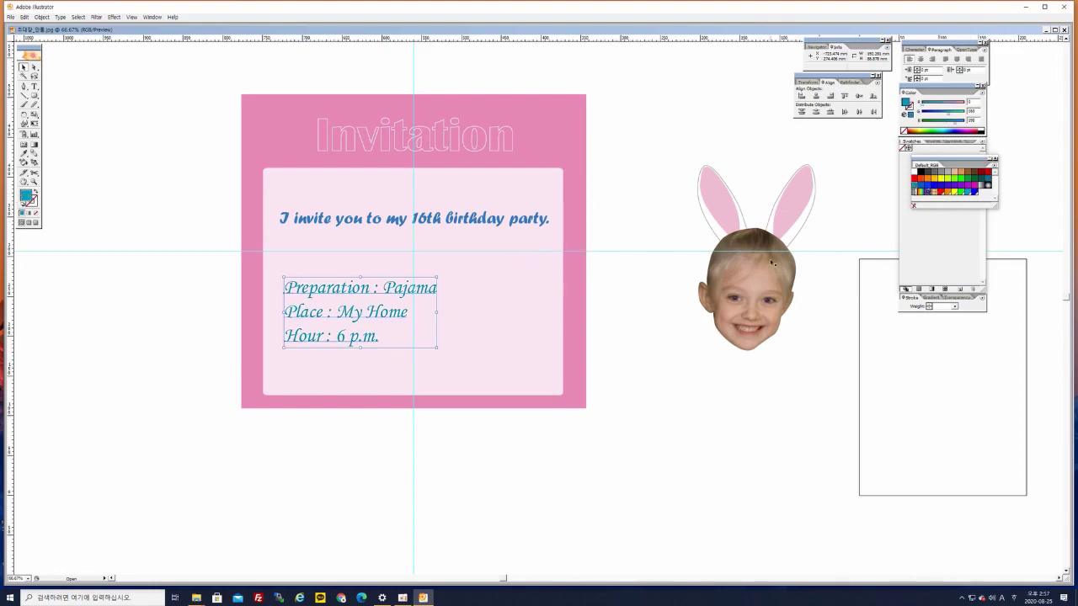
click(635, 283)
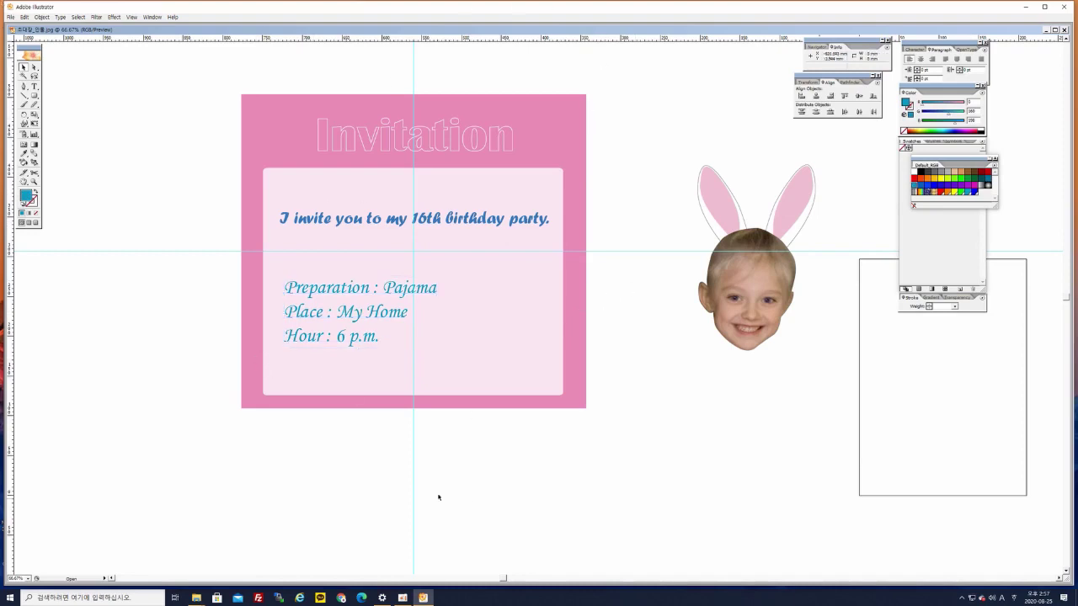
Shorten the pale panel and the pink background by raising their bottom edges, leaving a narrow pink margin below the panel
click(460, 385)
drag(412, 394, 412, 368)
click(407, 395)
drag(413, 408, 413, 394)
click(432, 437)
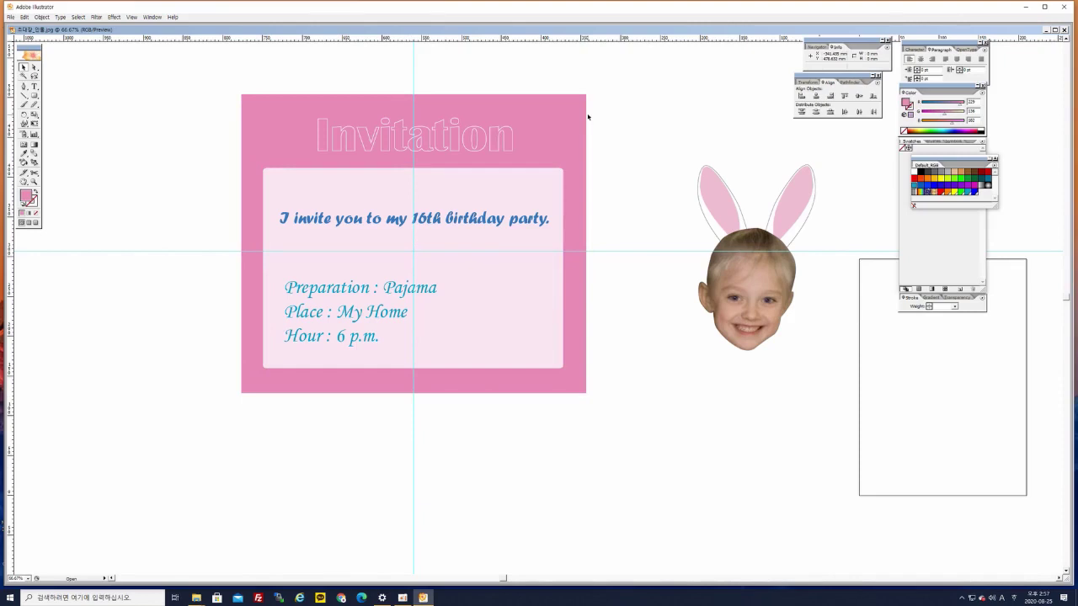
Clear all guides from the document
click(131, 16)
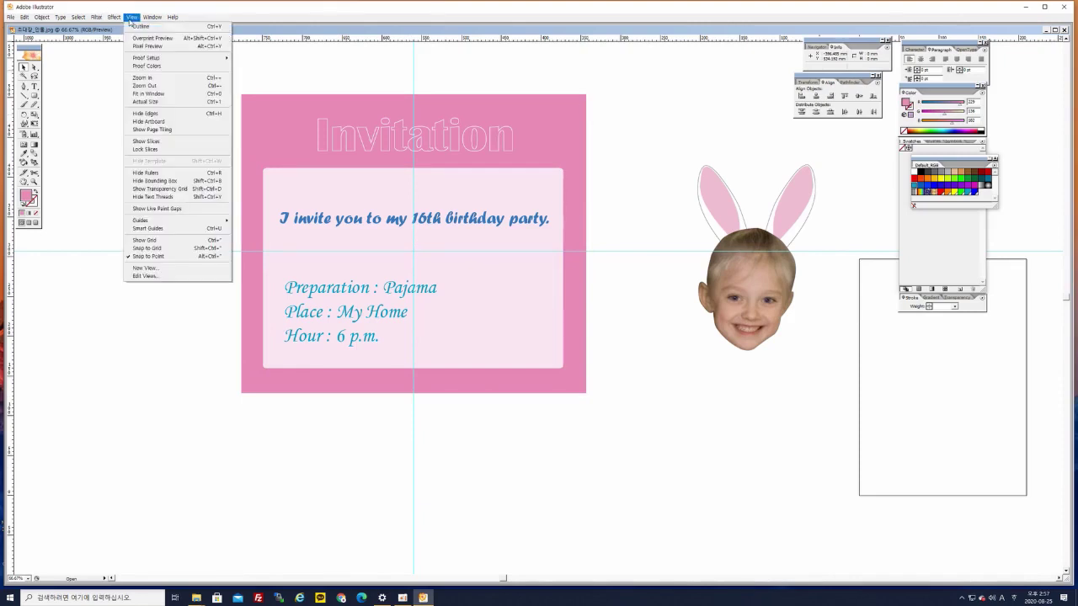
mouse_move(191, 225)
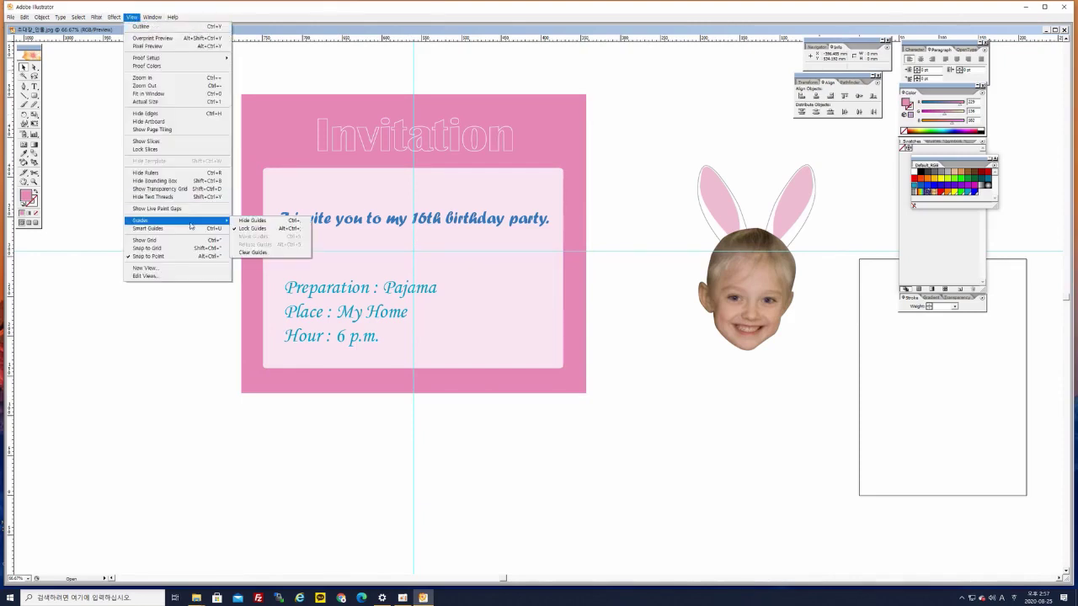
click(253, 253)
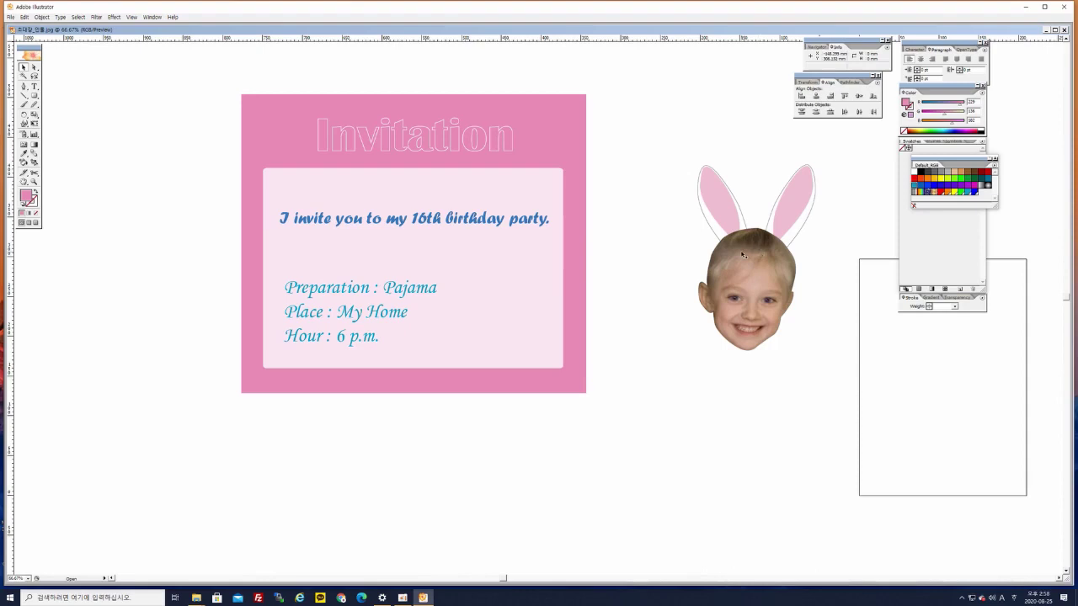
Move the girl's head with rabbit ears onto the lower-right part of the invitation and bring it to the front
click(776, 242)
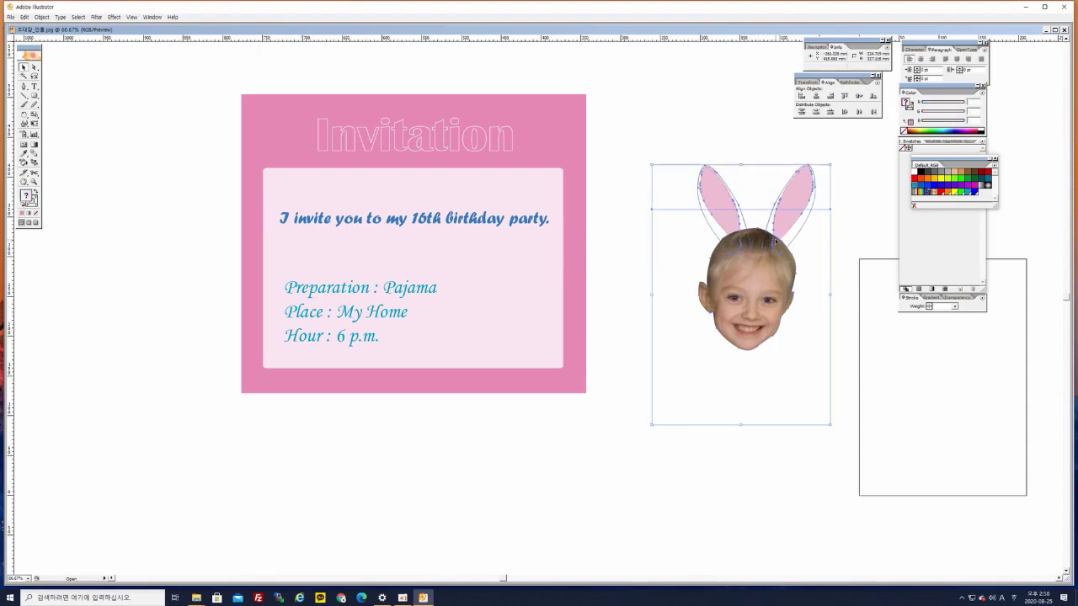
drag(775, 244, 542, 296)
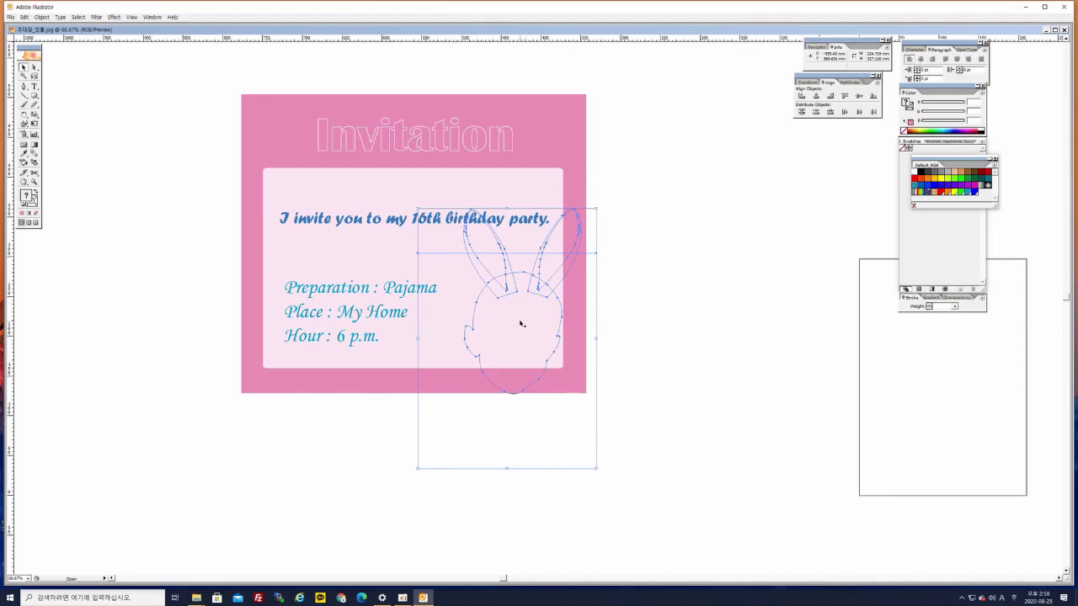
right_click(520, 322)
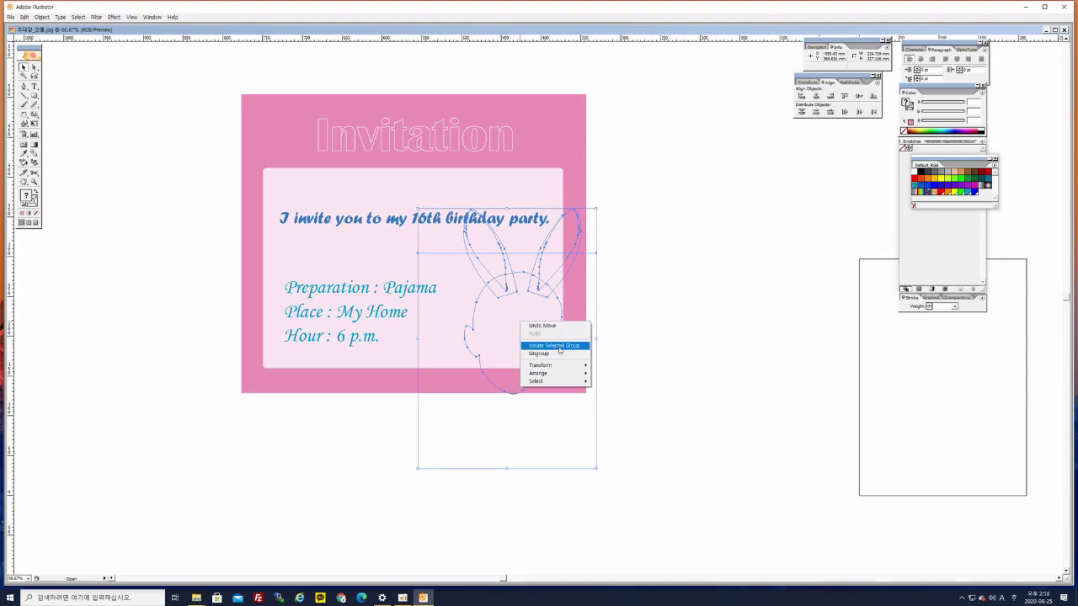
mouse_move(561, 384)
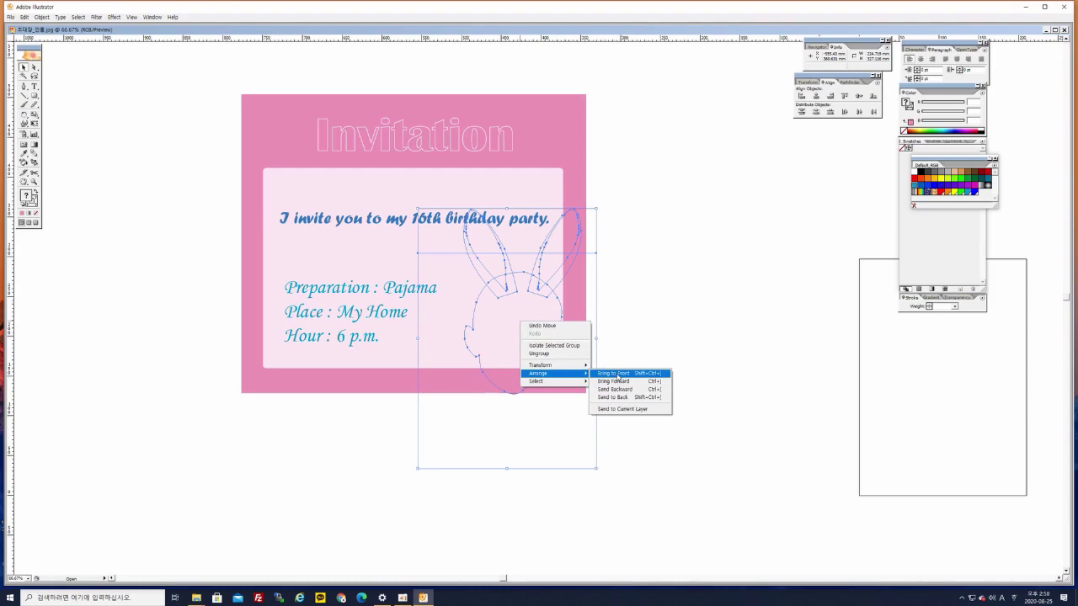
click(619, 375)
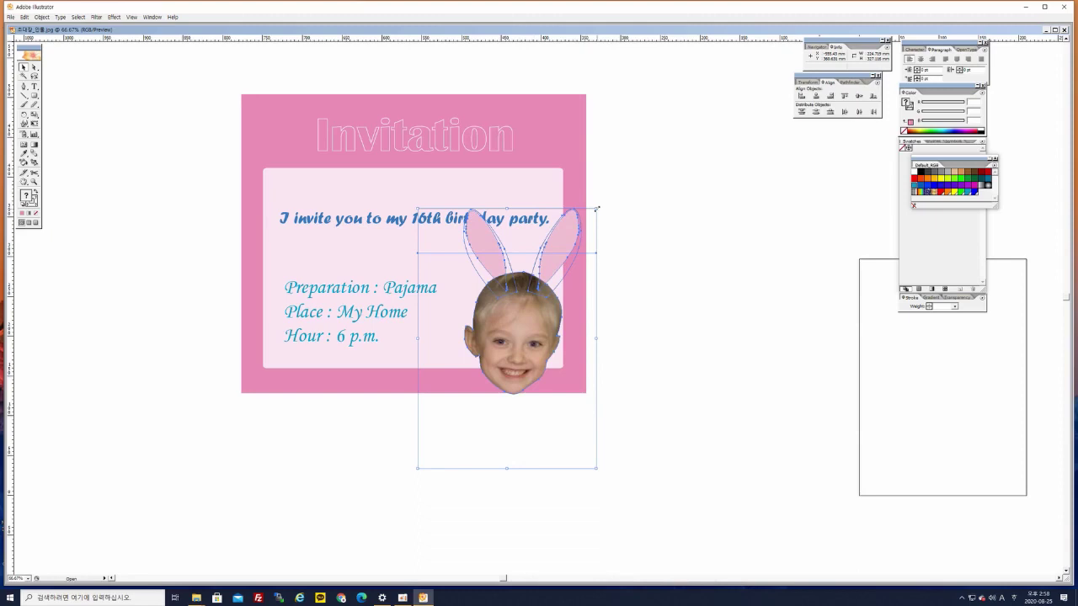
Scale down the rabbit-eared head, tilt it slightly clockwise and place it over the panel's lower-right corner
mouse_move(596, 208)
mouse_down()
mouse_move(562, 260)
mouse_move(595, 228)
mouse_up()
drag(526, 315, 521, 321)
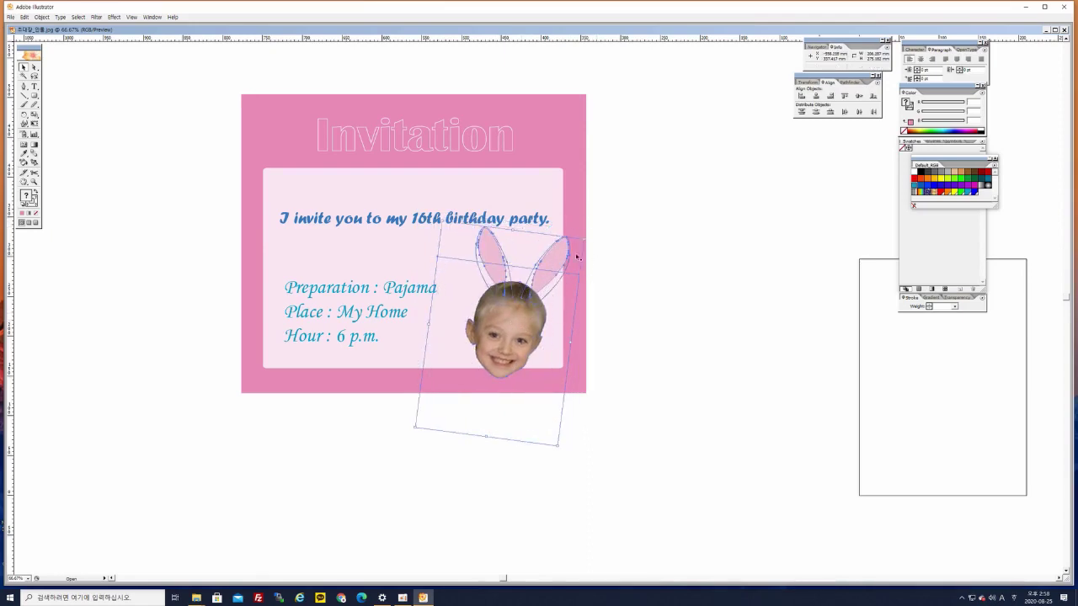
drag(585, 237, 587, 237)
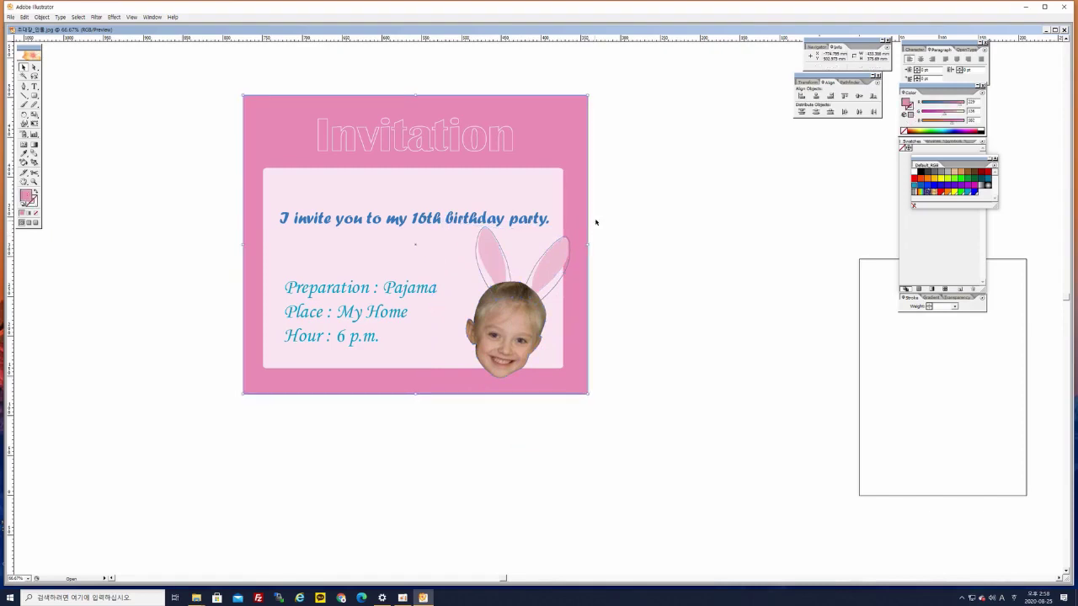
click(528, 184)
click(653, 262)
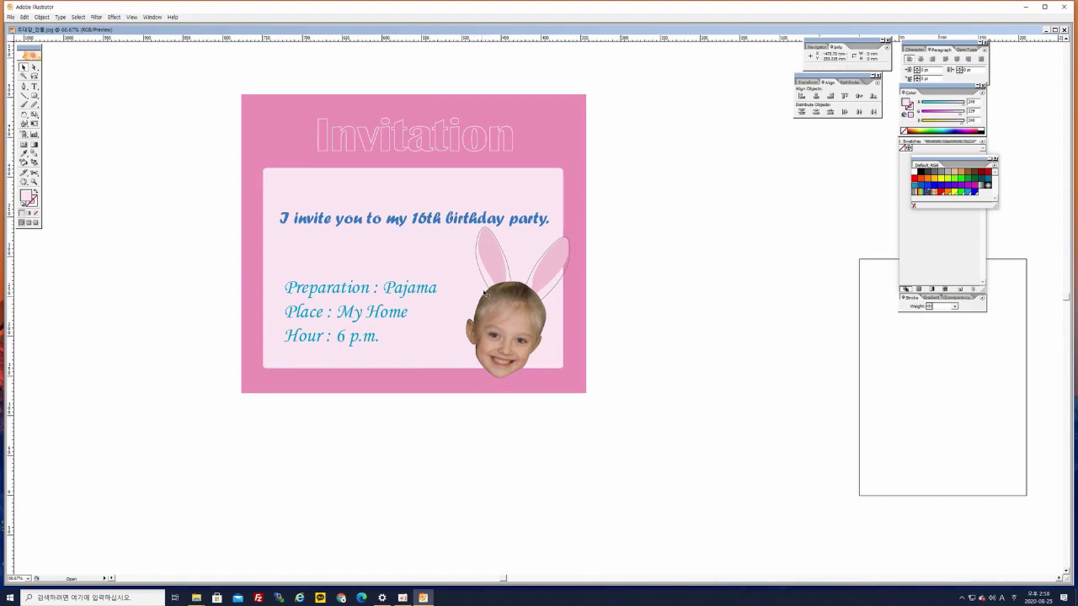
click(515, 173)
click(687, 223)
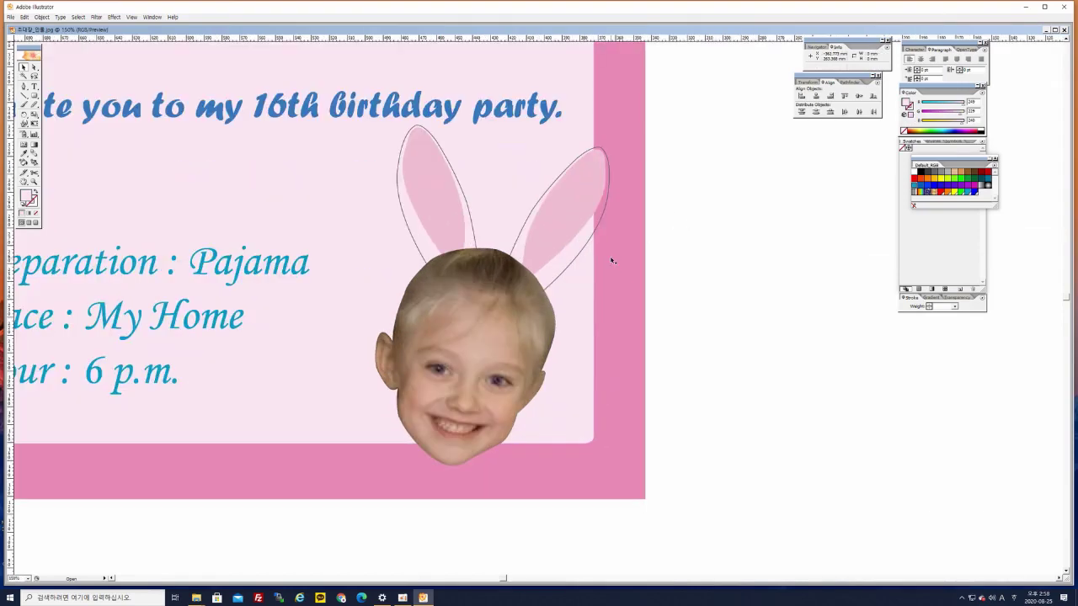
Ungroup the ears from the girl's head, ungroup the ear shapes from each other and deselect them
click(555, 227)
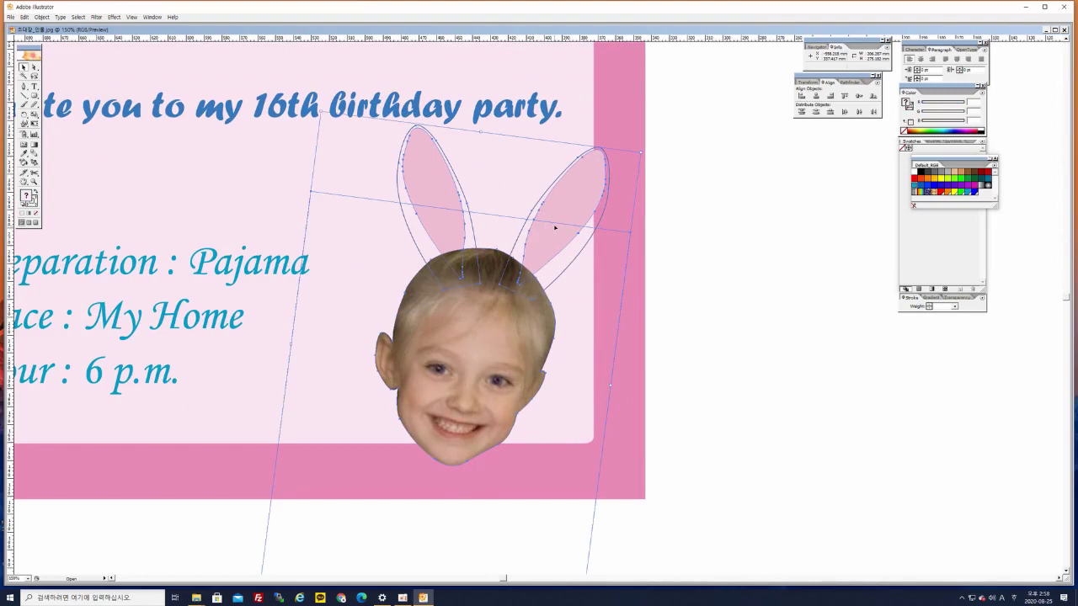
right_click(552, 245)
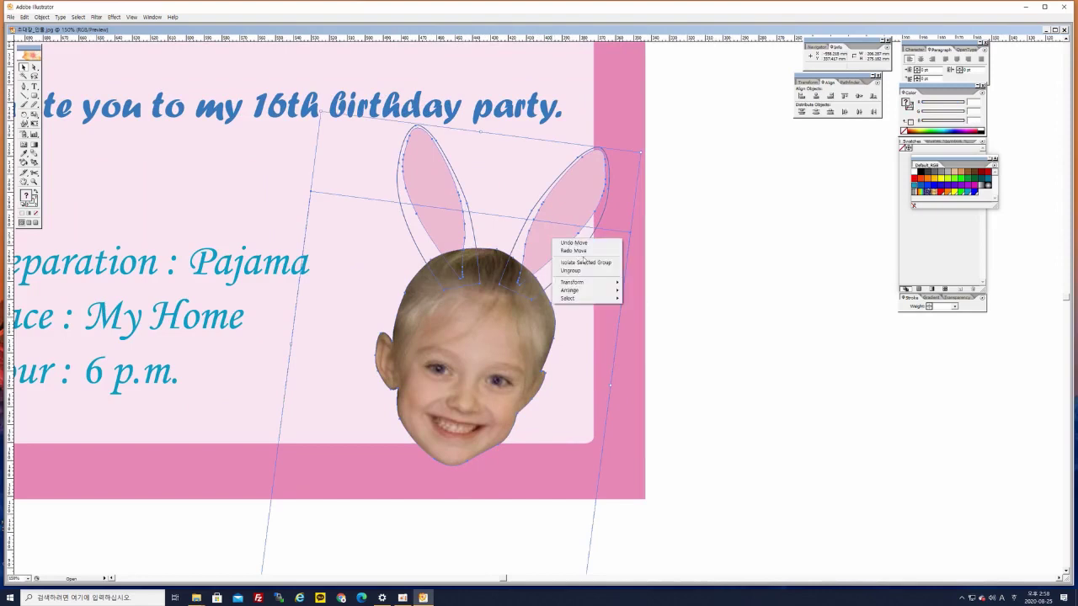
click(585, 271)
click(700, 210)
click(416, 238)
click(399, 195)
right_click(468, 249)
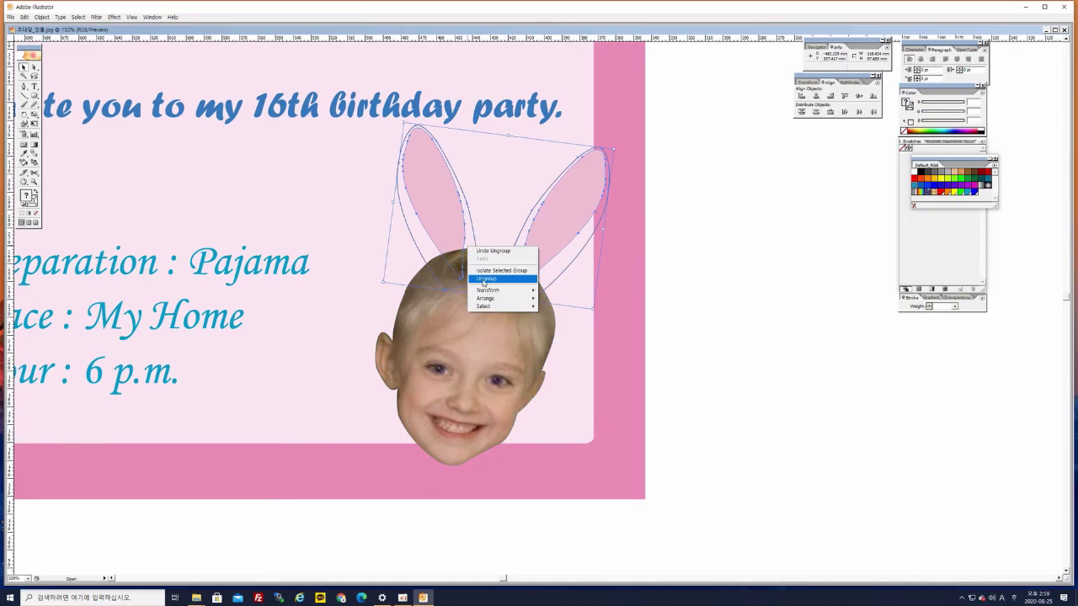
click(484, 280)
click(727, 193)
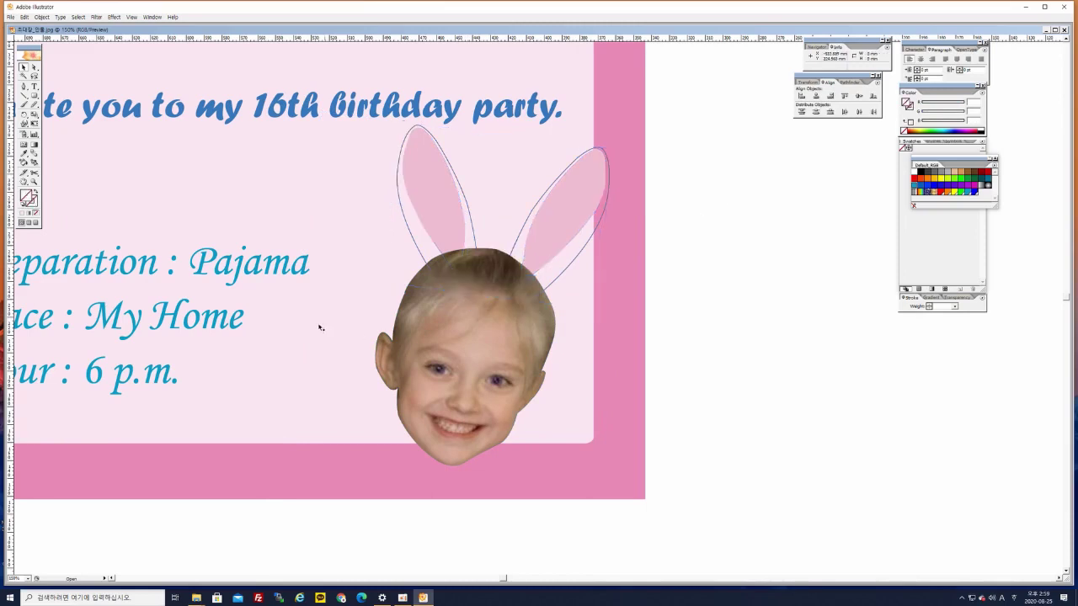
Fill the outer shape of the left rabbit ear with white and deselect it
click(397, 195)
click(398, 189)
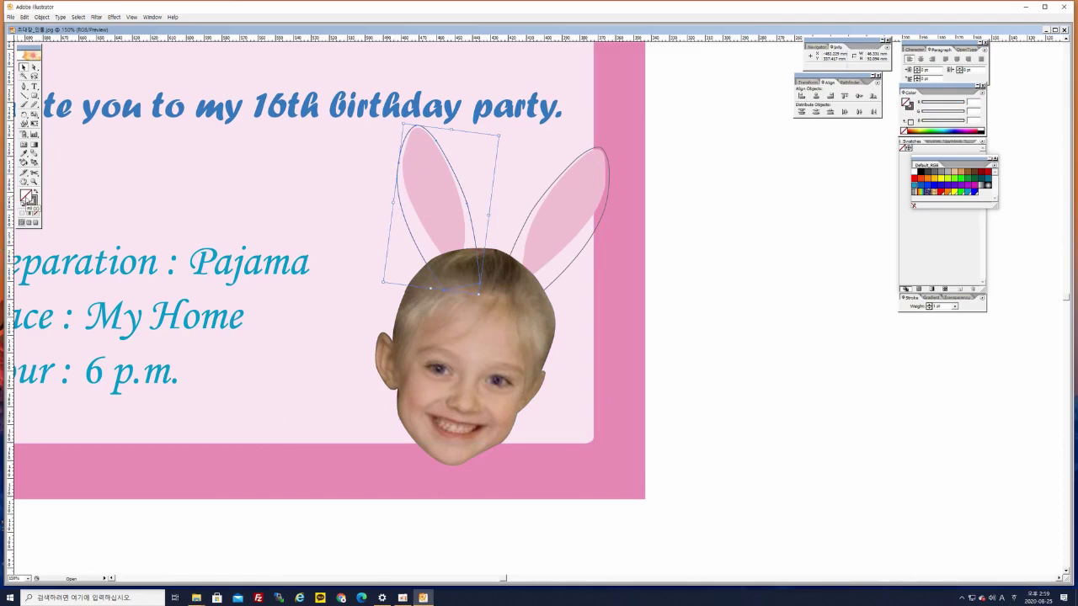
click(26, 200)
click(915, 171)
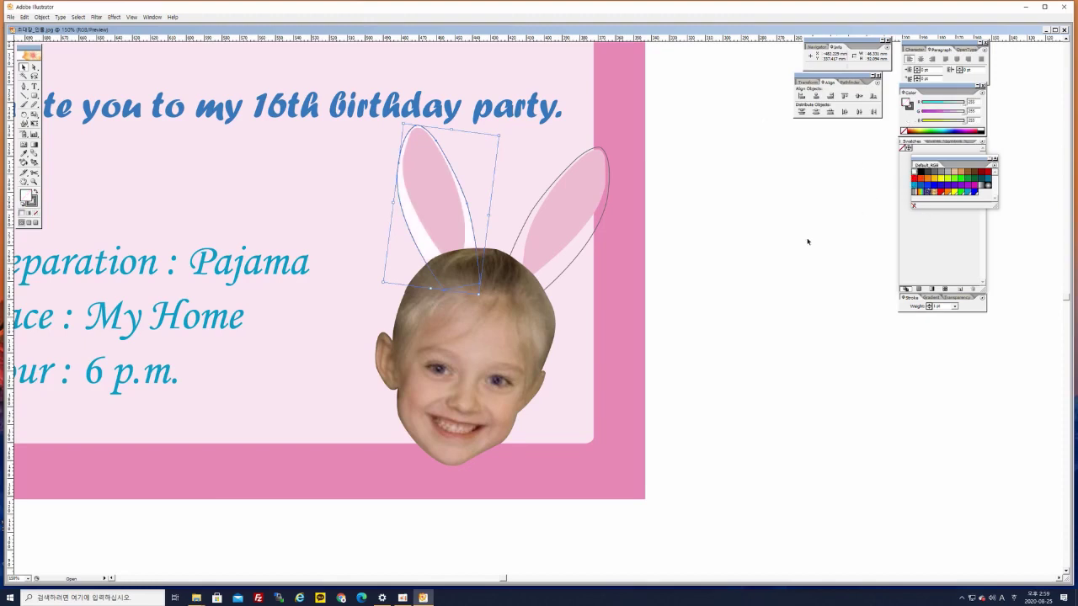
click(779, 258)
Fill the outer shape of the right rabbit ear with white and deselect it
click(582, 251)
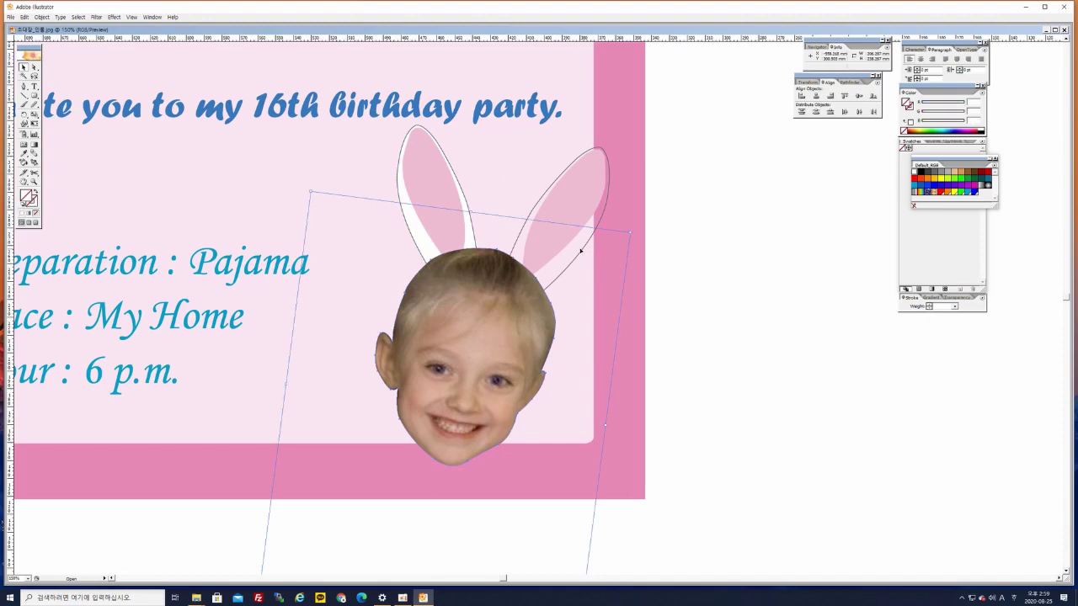
click(602, 214)
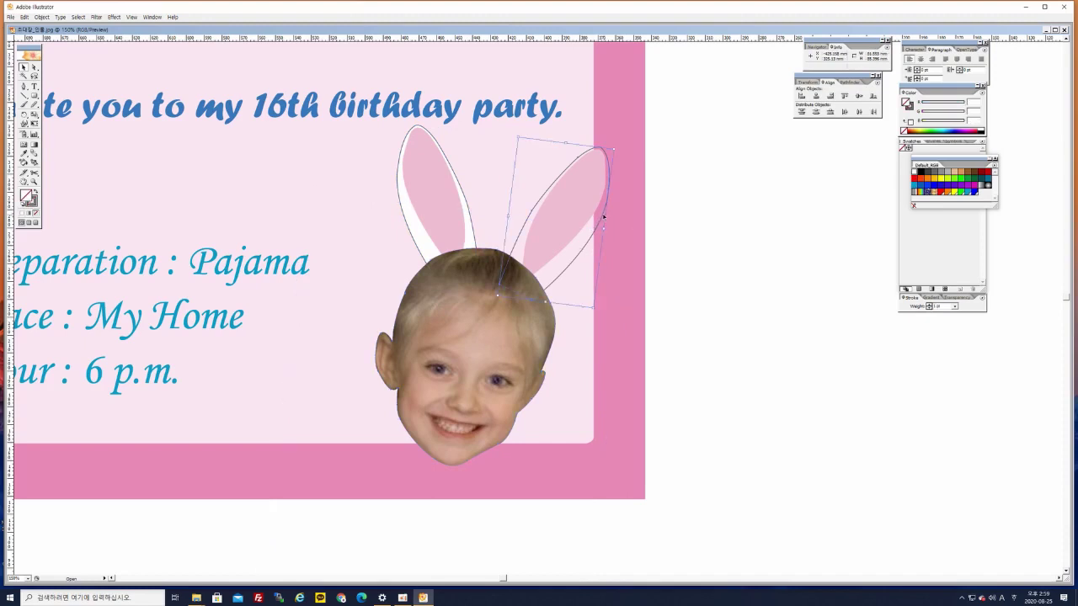
click(915, 171)
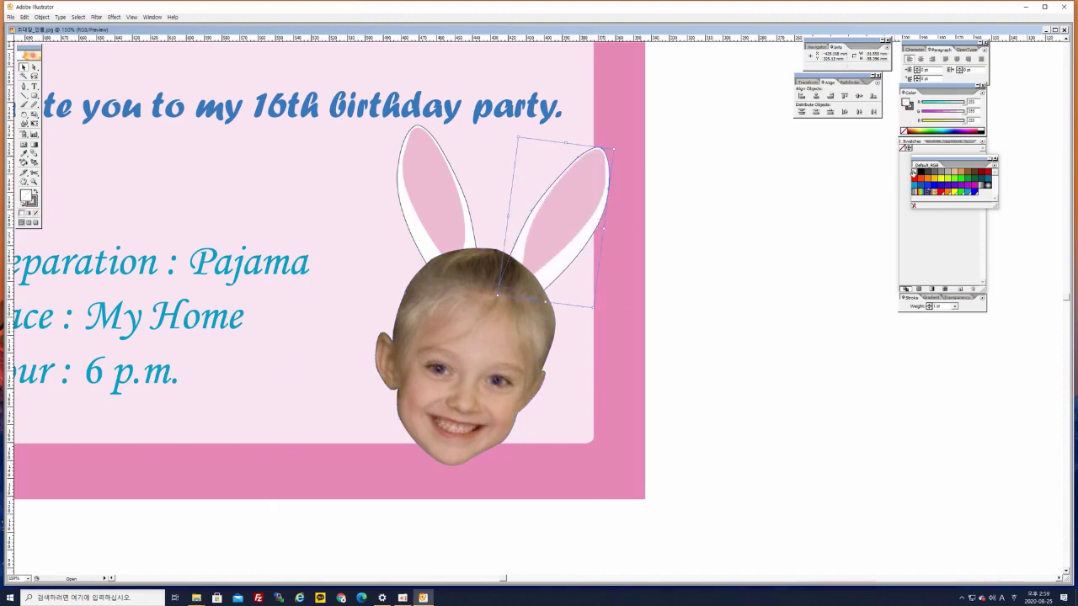
click(806, 261)
key(ctrl+minus)
key(ctrl+minus)
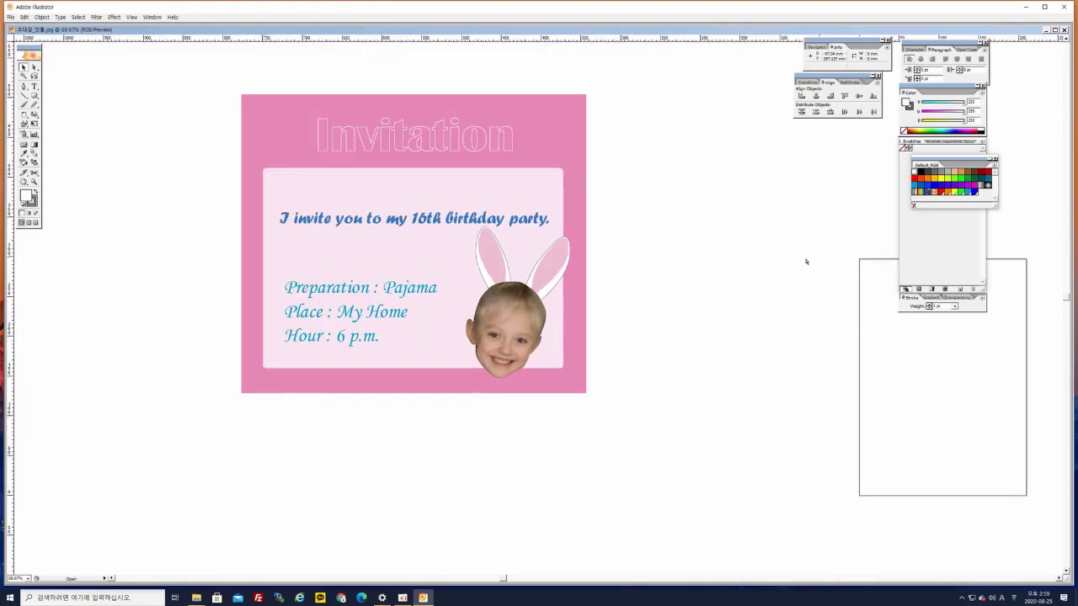
Move the line "I invite you to my 16th birthday party." slightly higher on the panel, clear of the rabbit ears
click(358, 219)
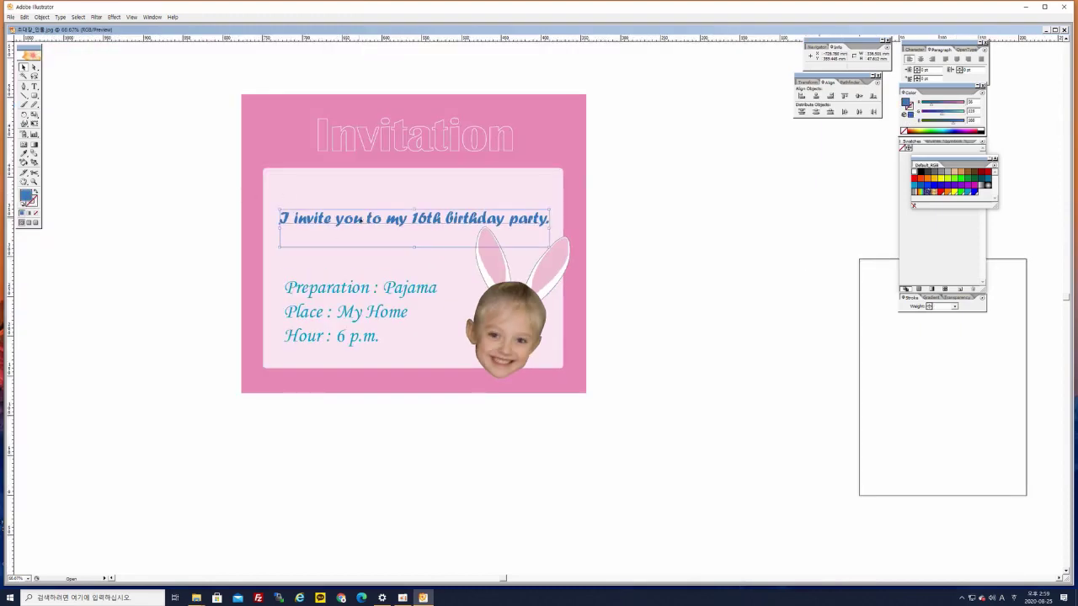
drag(402, 220, 401, 204)
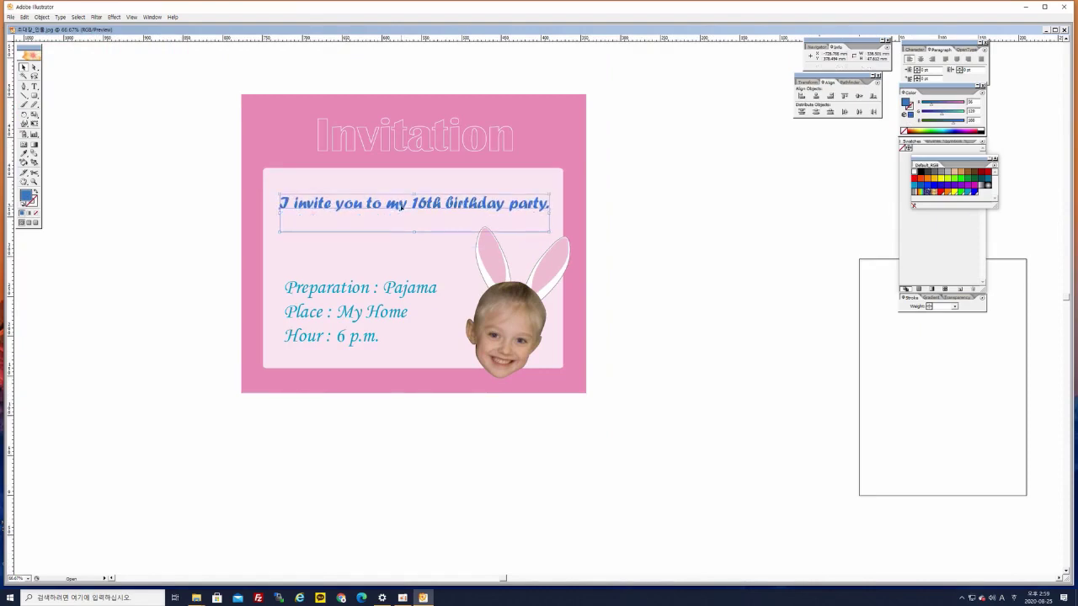
click(633, 205)
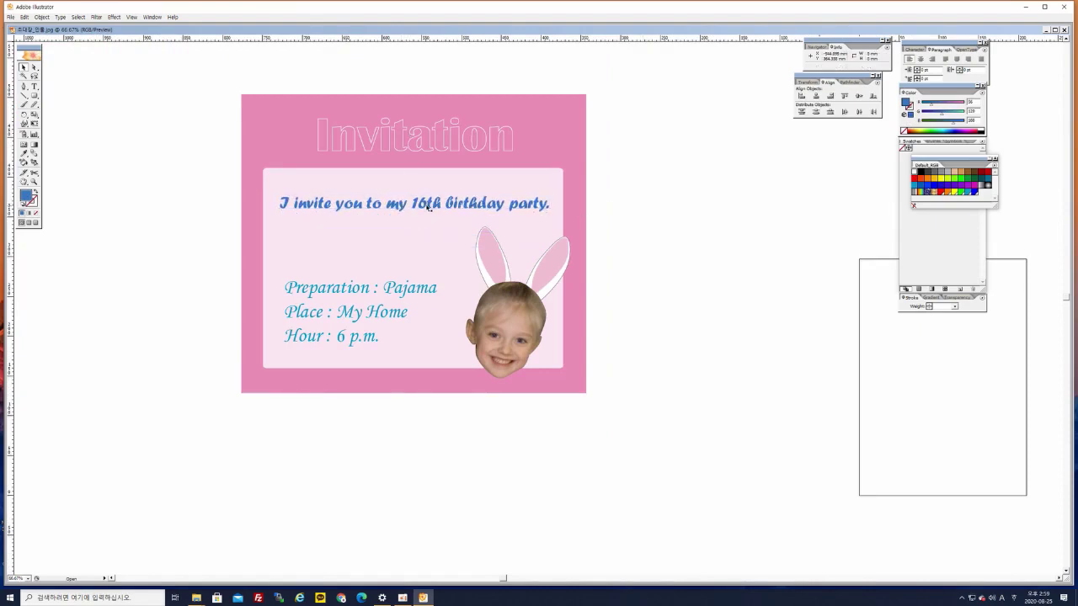
drag(427, 207, 428, 215)
click(638, 202)
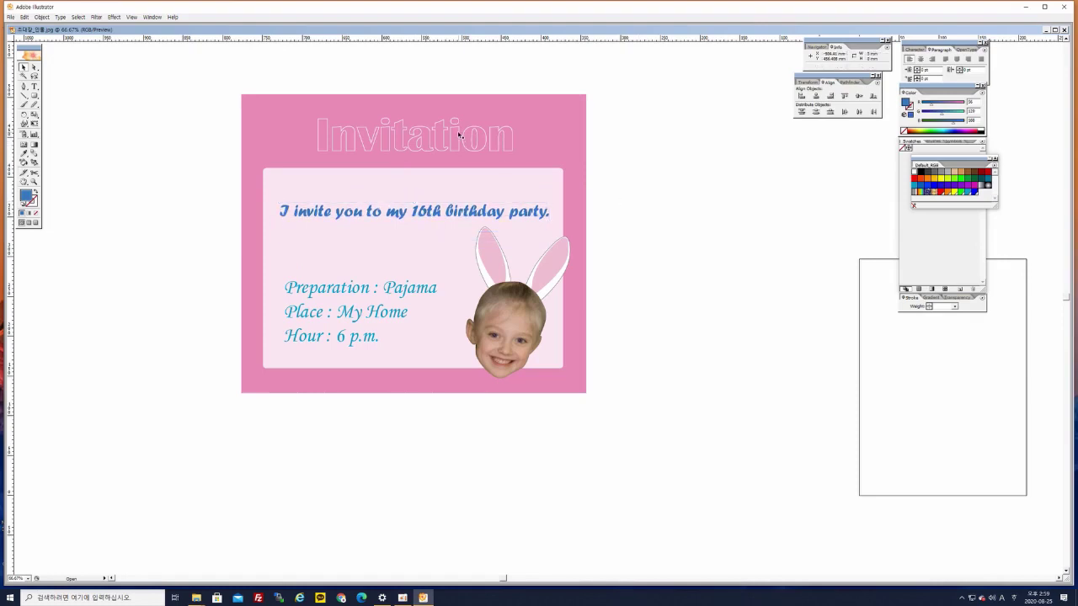
Thicken the white outline of the "Invitation" title by raising its stroke weight and deselect it
click(459, 134)
click(32, 203)
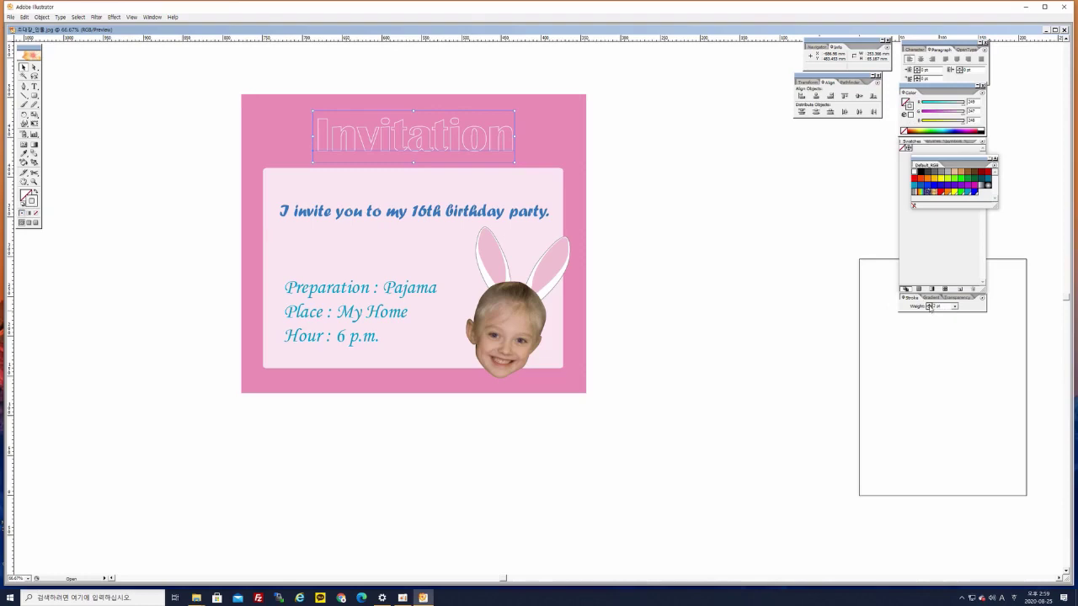
click(930, 304)
click(930, 304)
click(210, 419)
drag(717, 234, 707, 269)
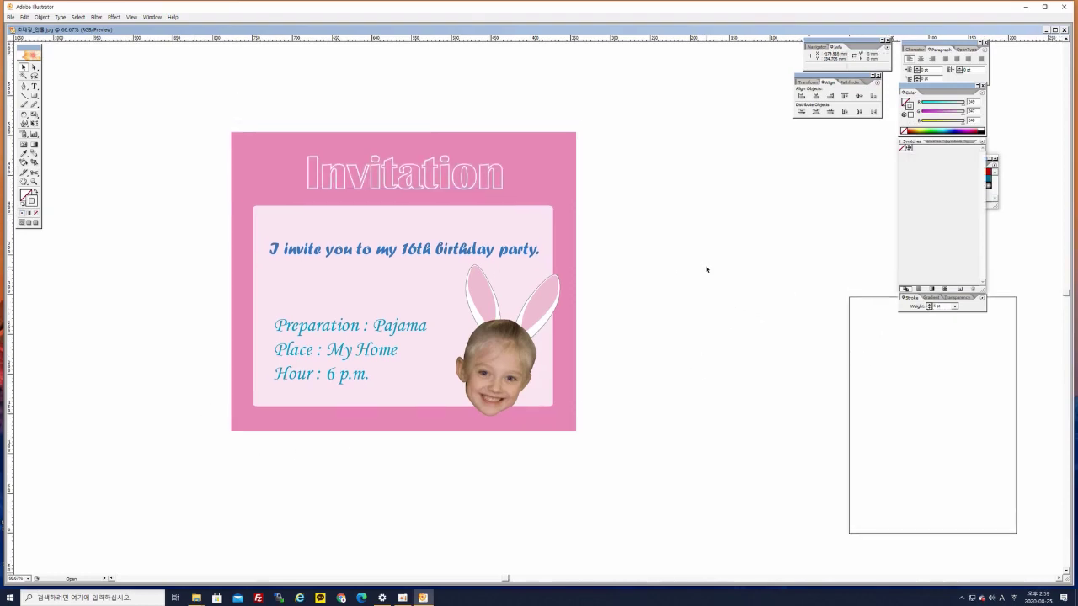